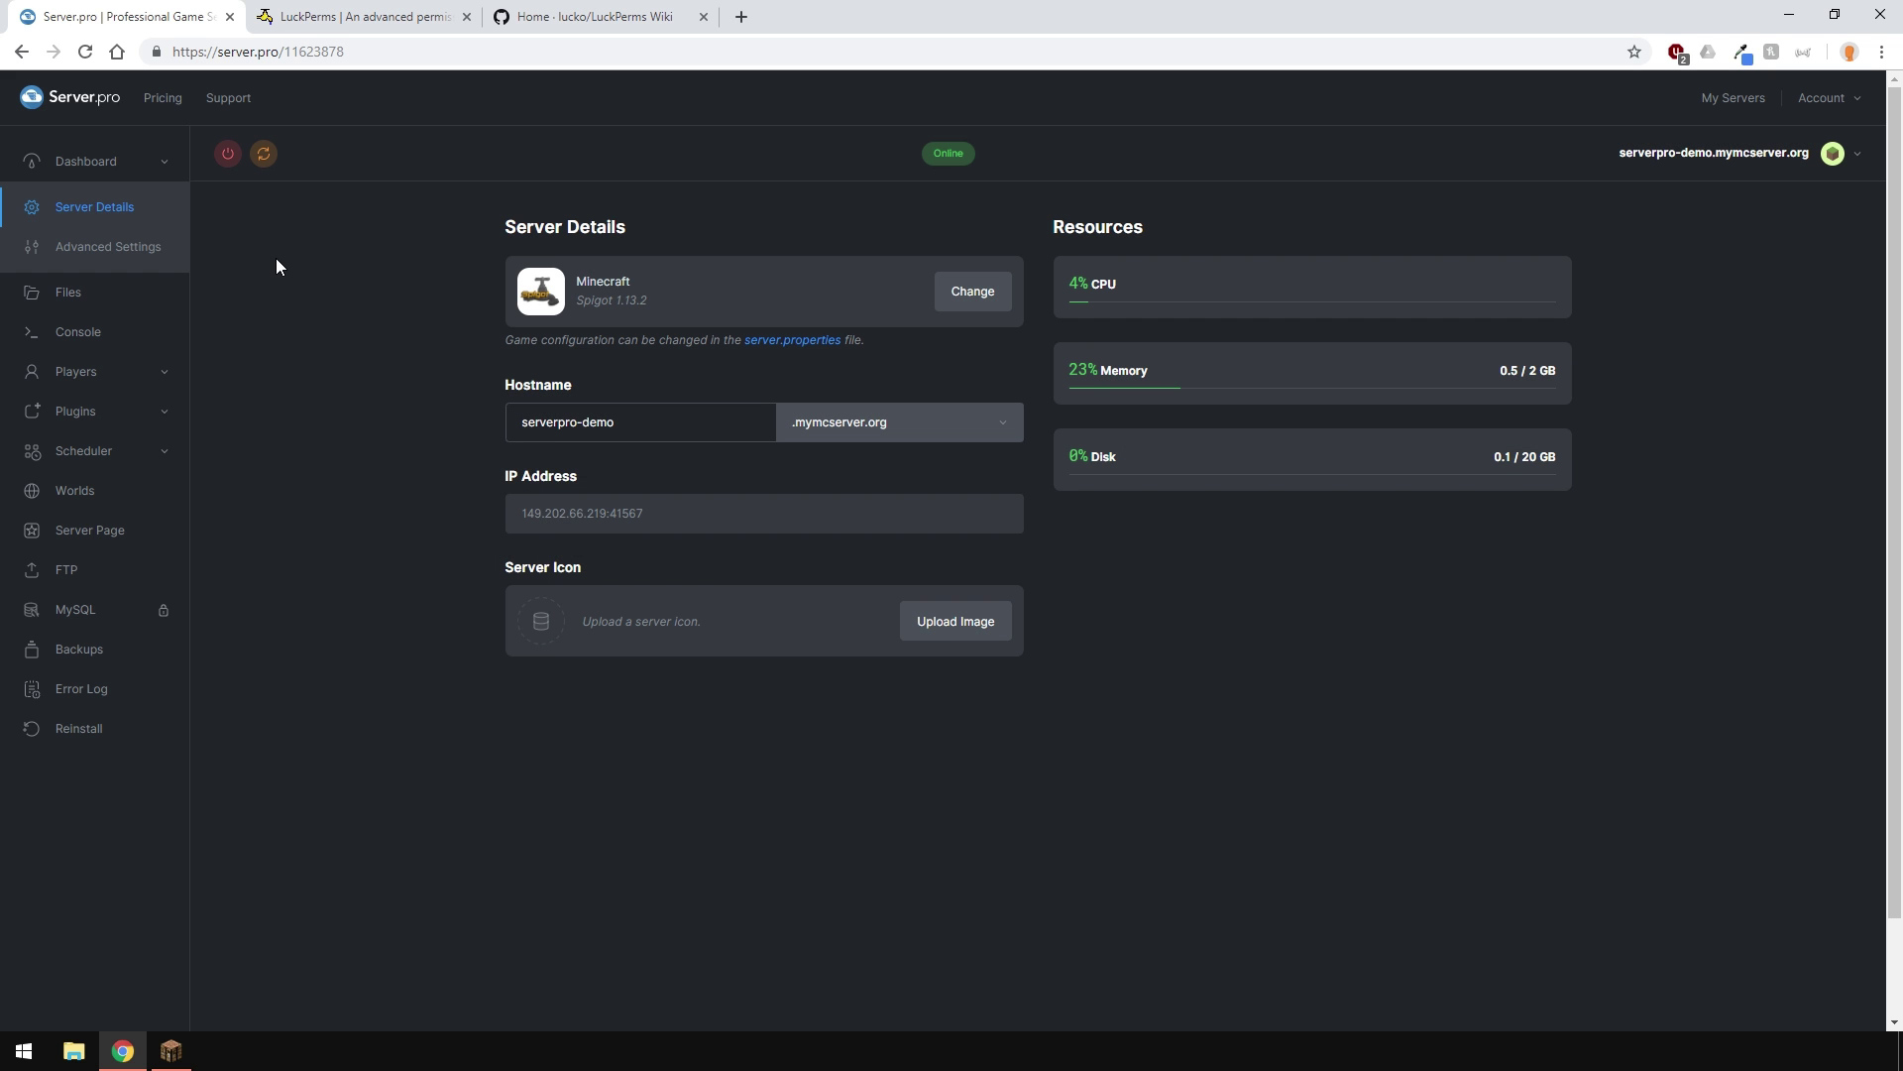
Download the LuckPerms 4.3.73 plugin from its SpigotMC page and keep the .jar file.
click(360, 22)
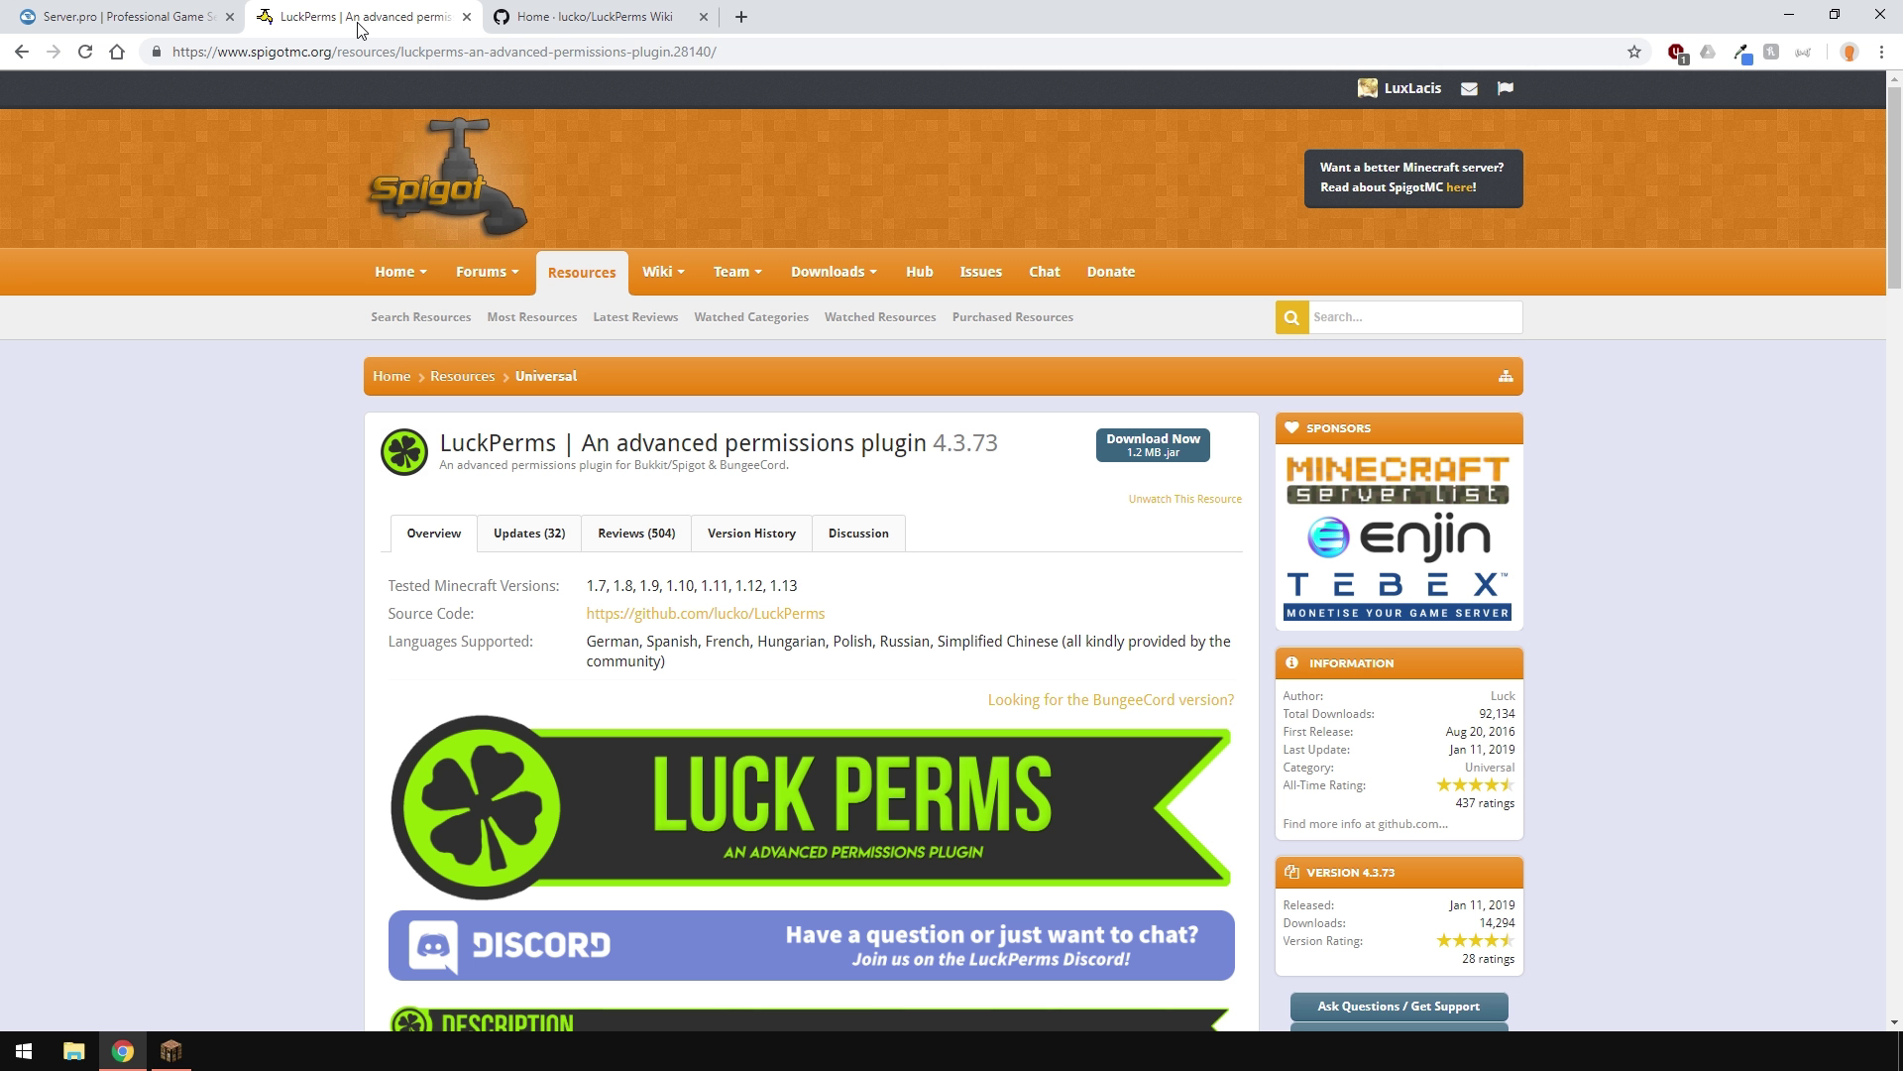
click(1152, 438)
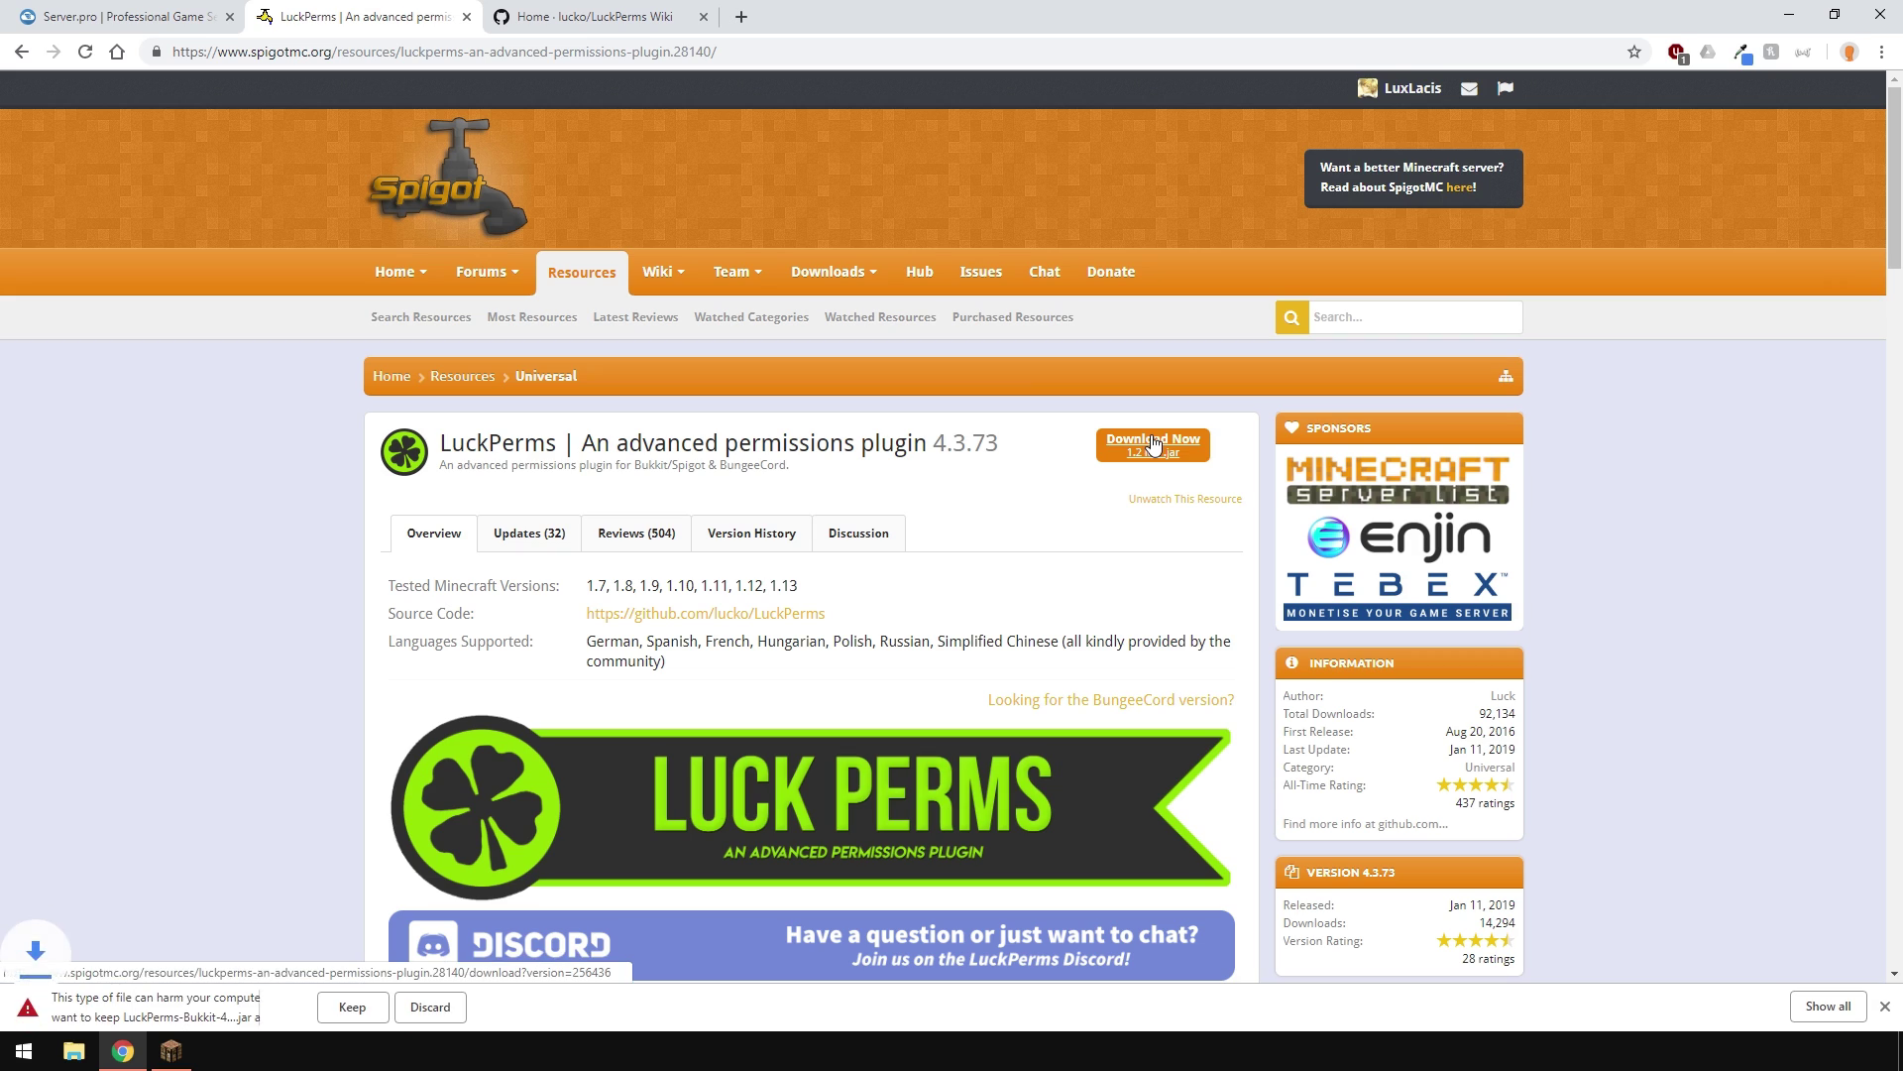
click(352, 1006)
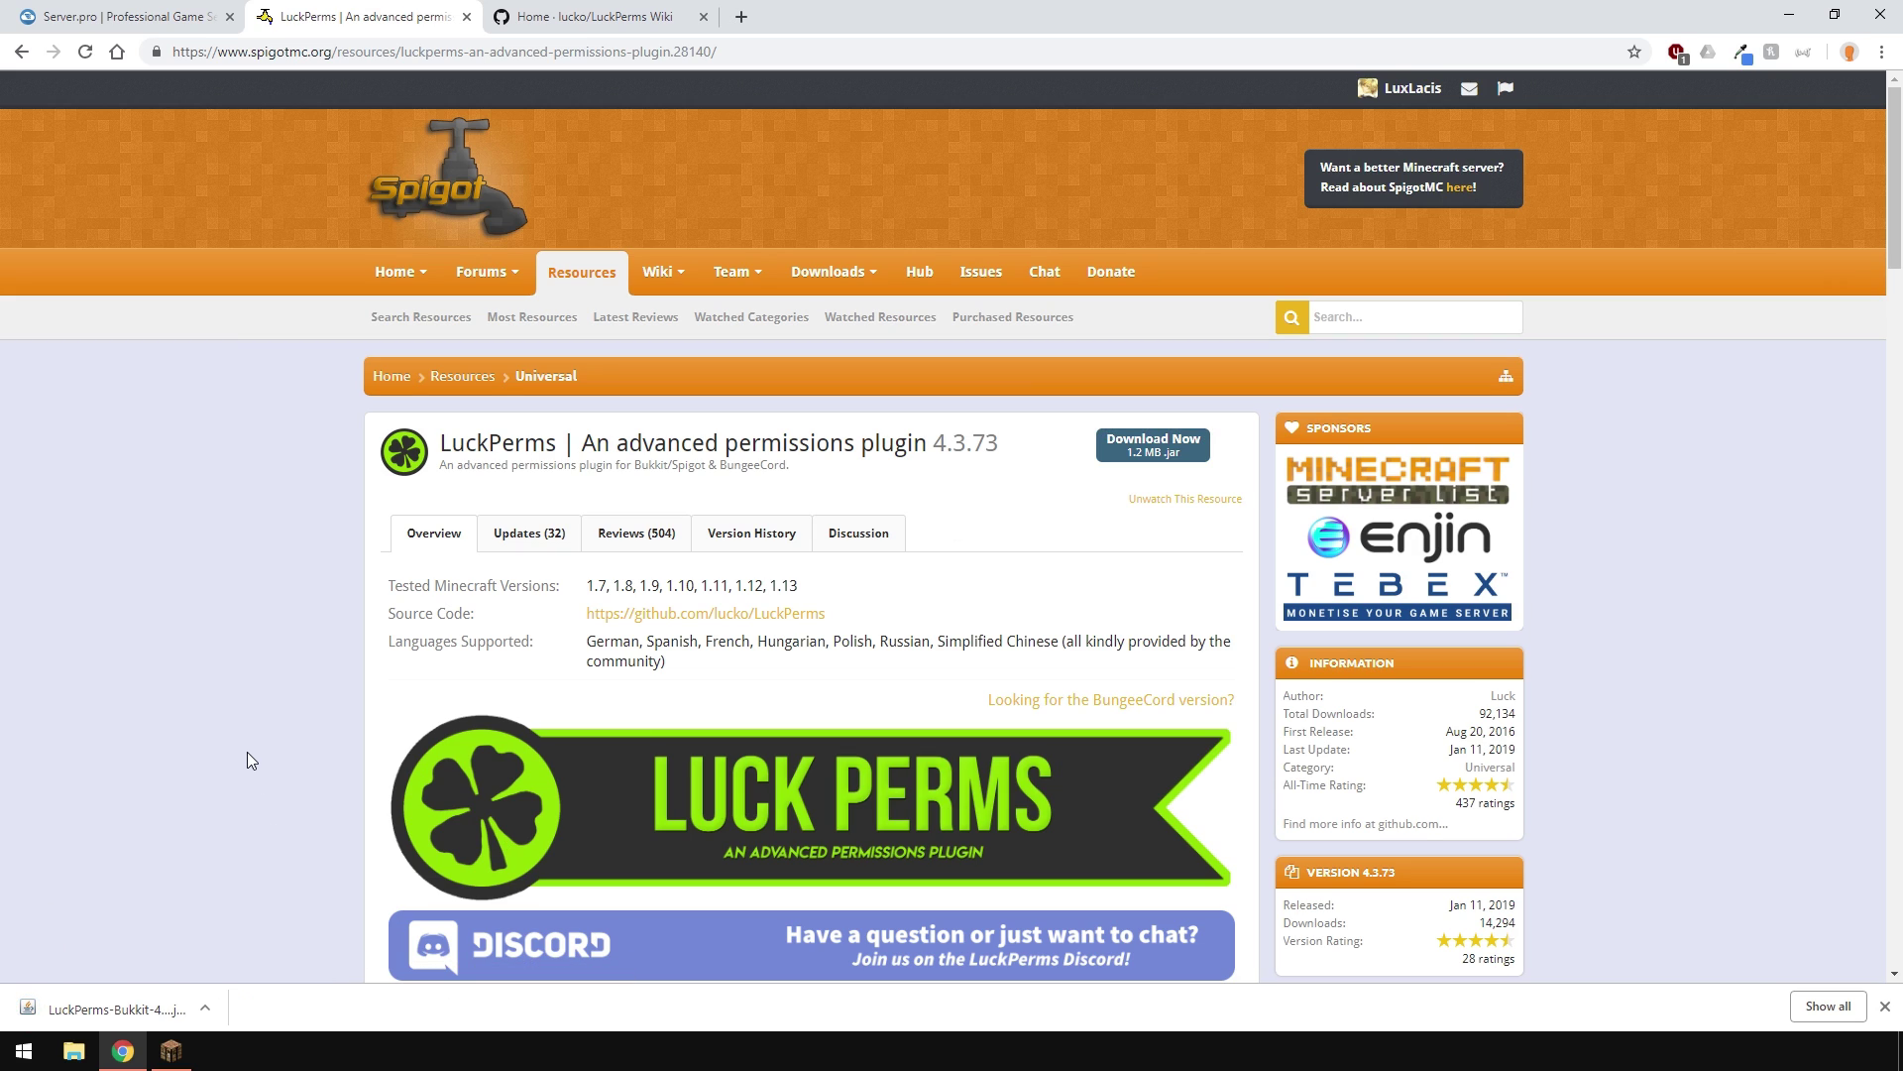
Upload LuckPerms-Bukkit-4.3.73.jar to the plugins folder in the Server.pro panel and restart the server.
click(111, 19)
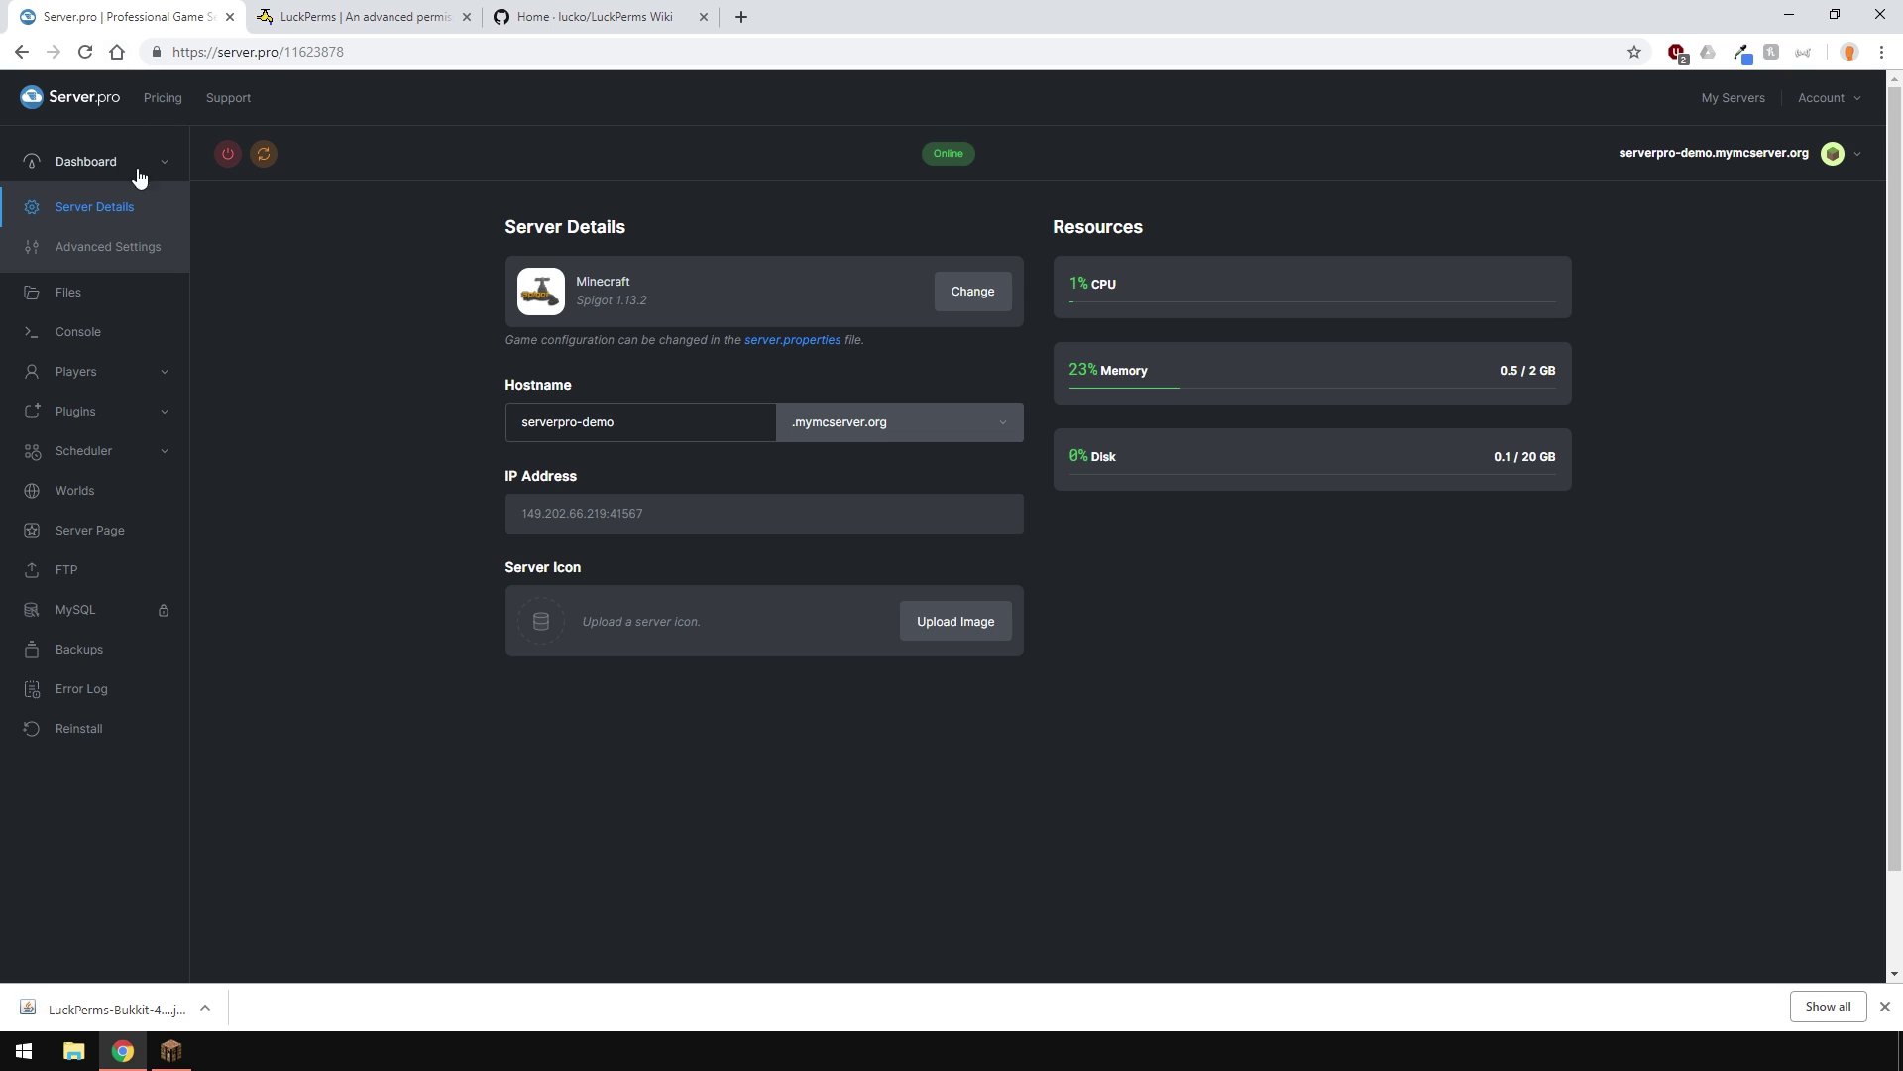
click(120, 296)
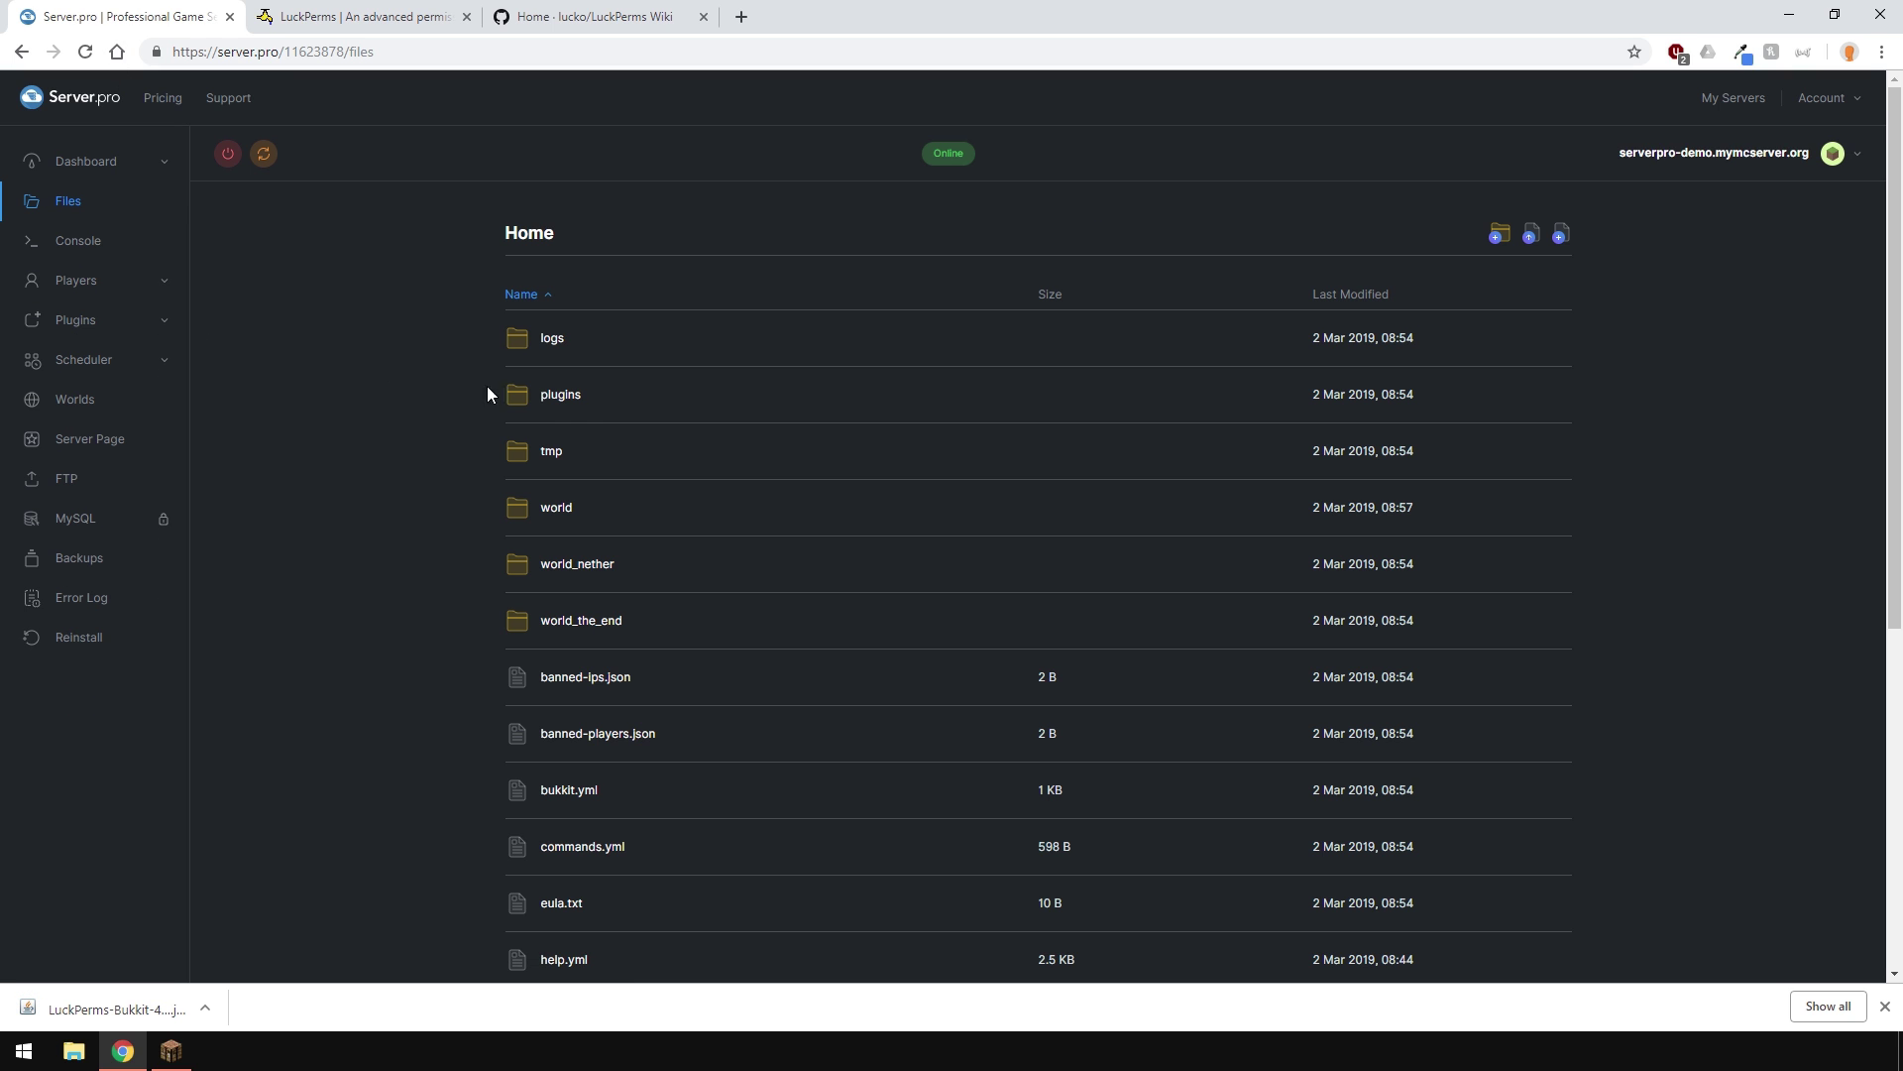
click(573, 407)
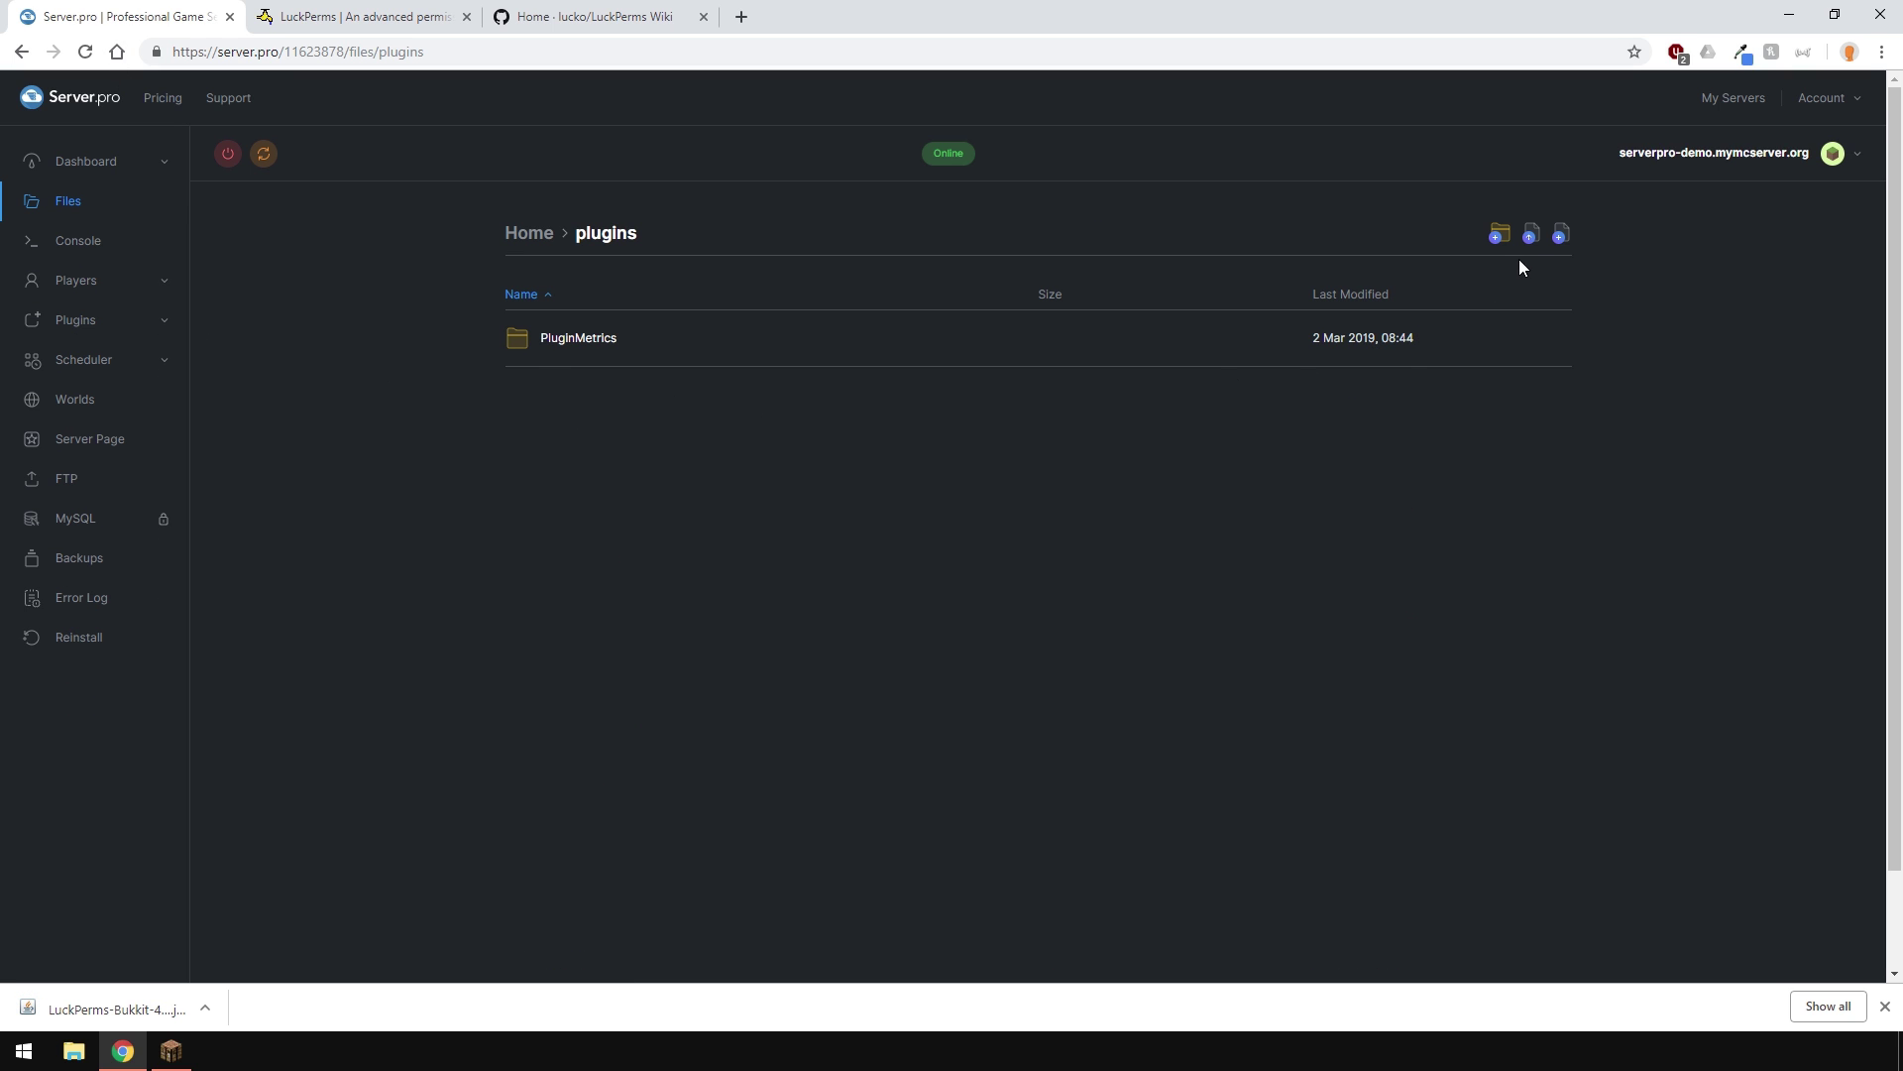
click(1532, 235)
click(977, 448)
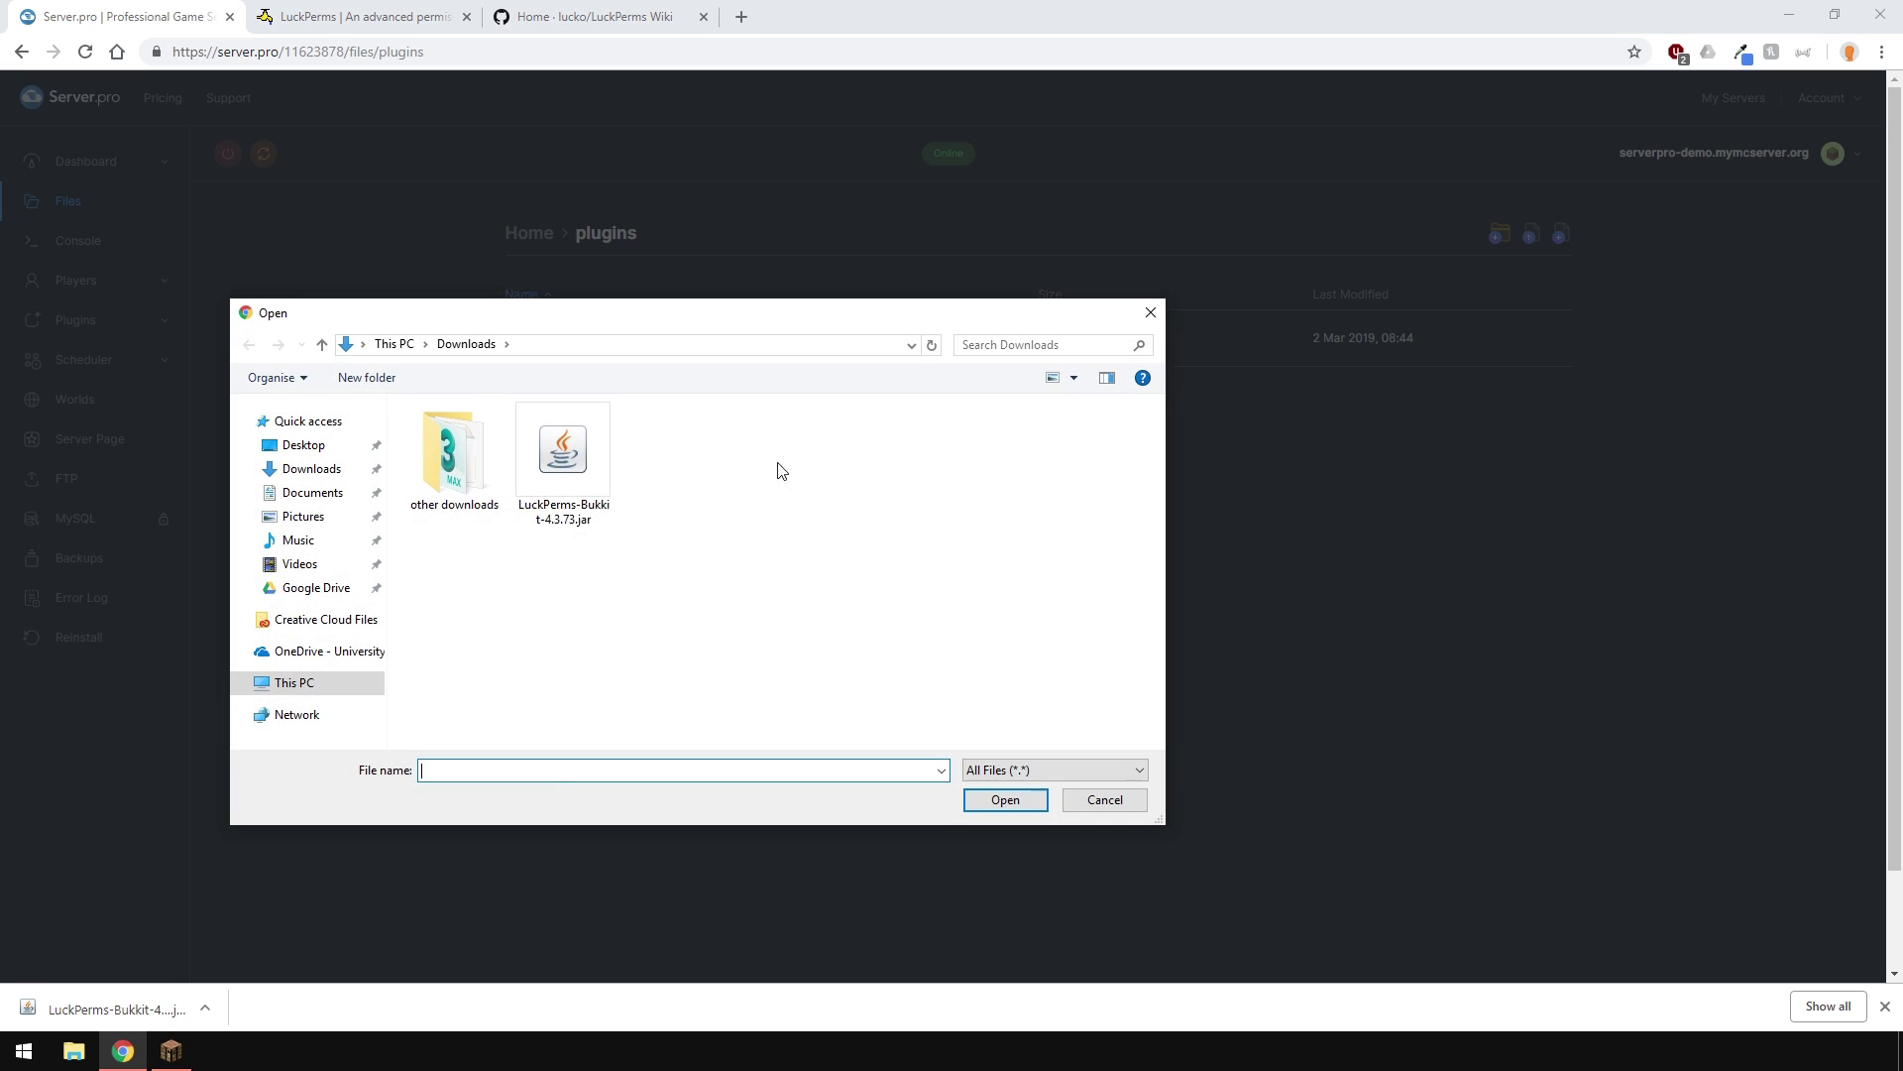
click(561, 465)
click(1003, 794)
click(1075, 710)
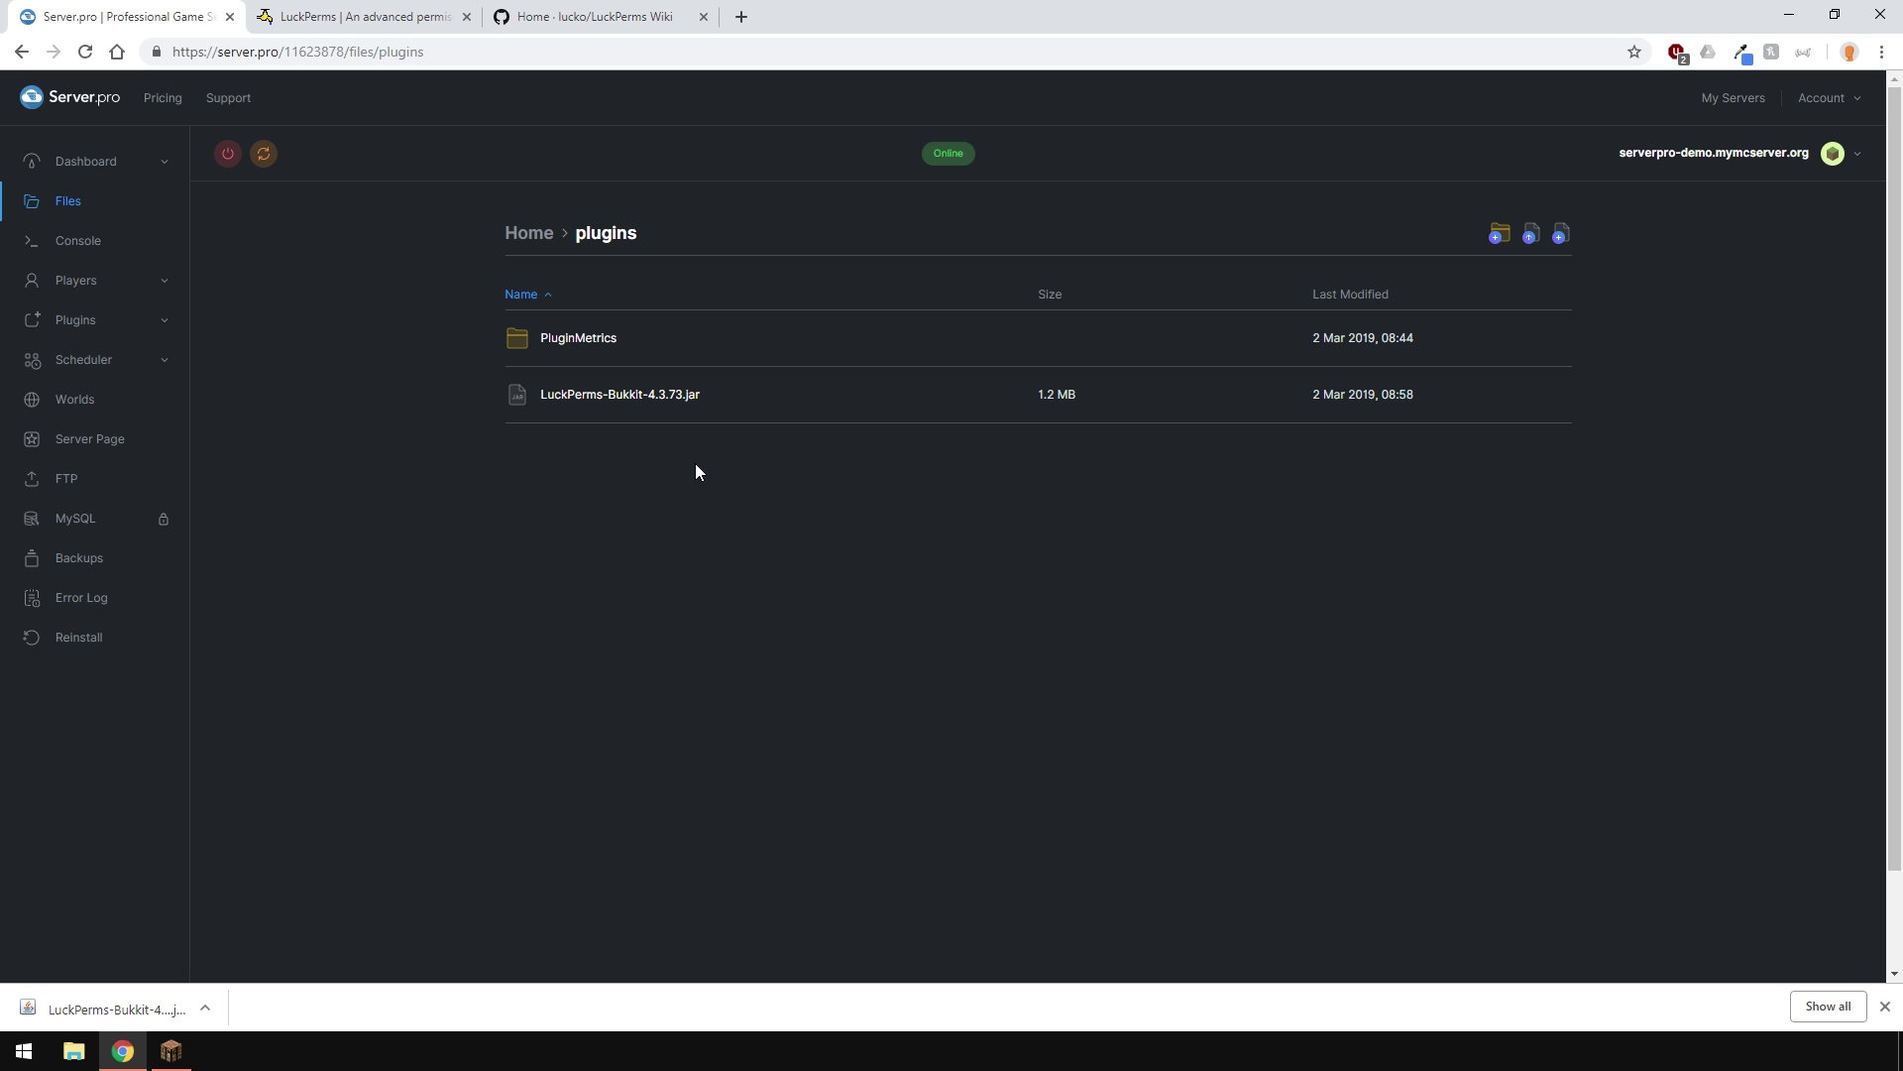
click(263, 152)
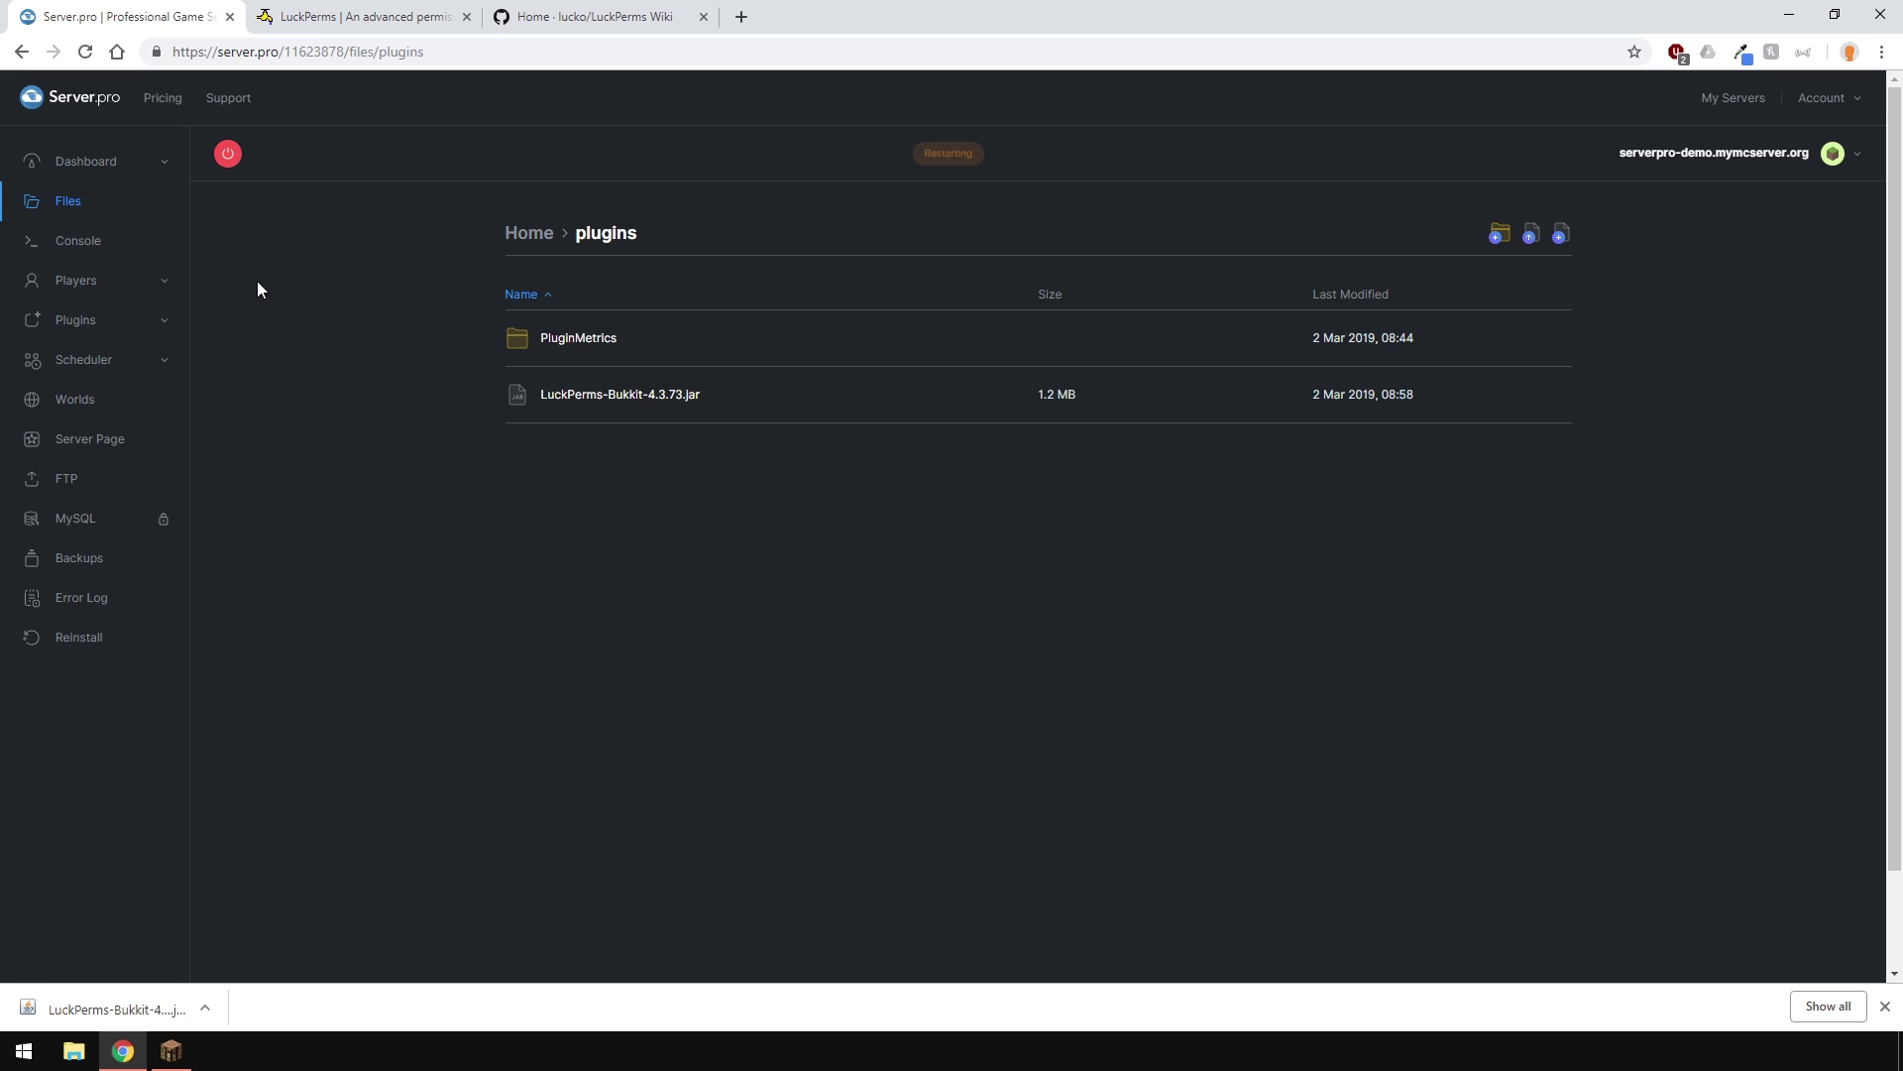
click(100, 169)
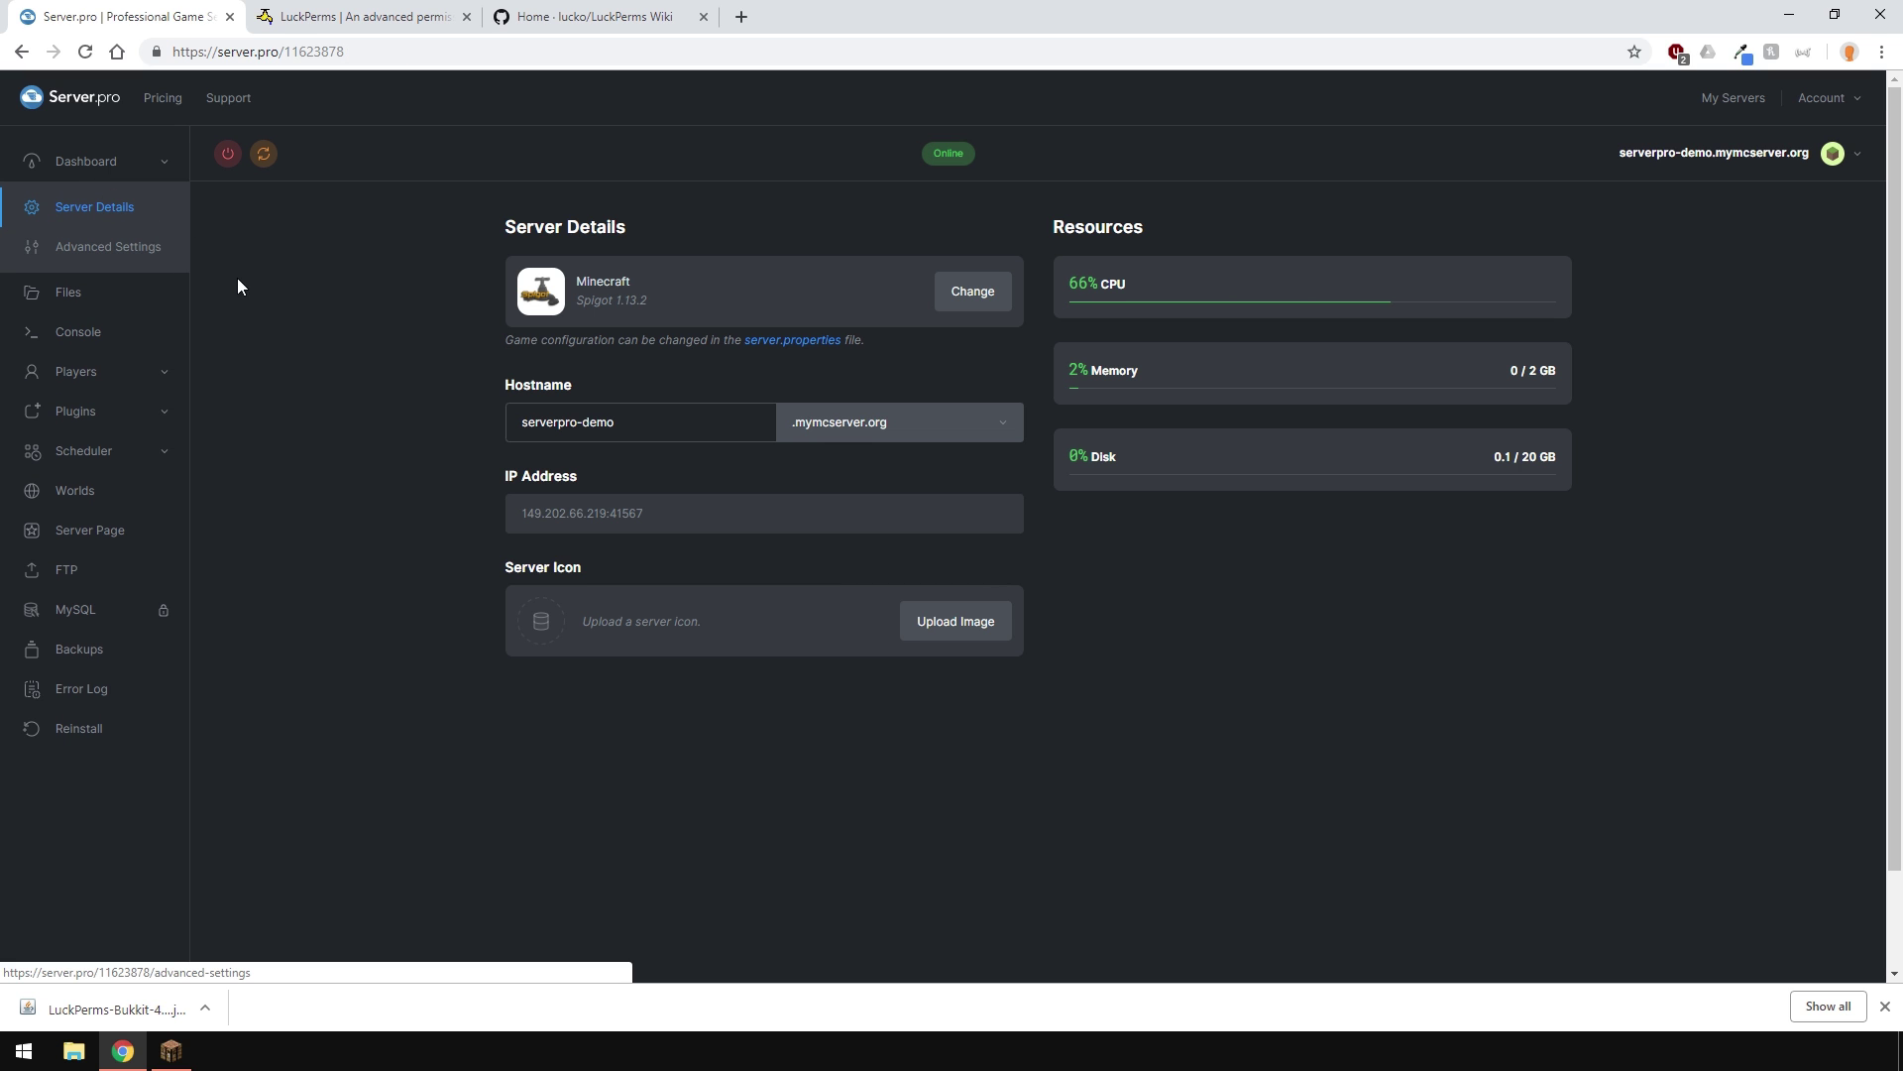
Open config.yml in the LuckPerms plugin folder and examine its essential, storage and messaging settings.
click(75, 291)
click(559, 392)
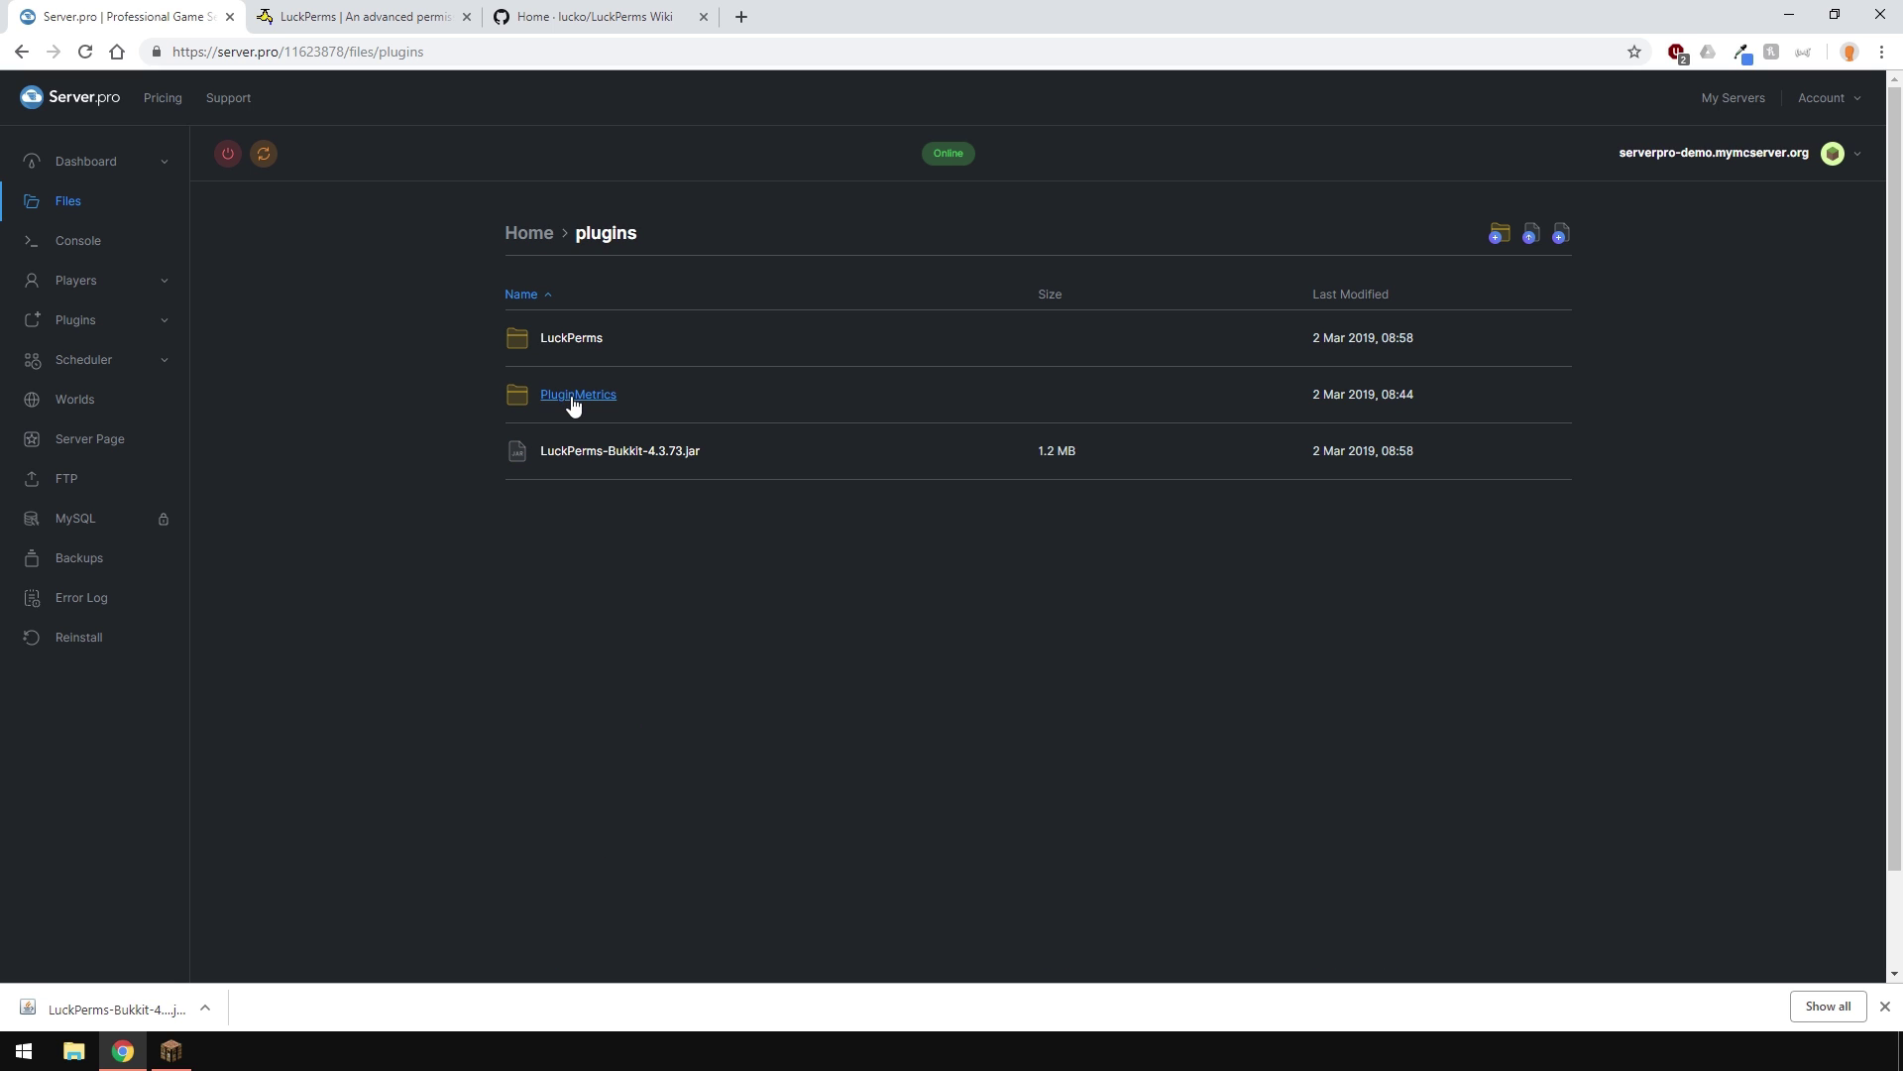
click(573, 343)
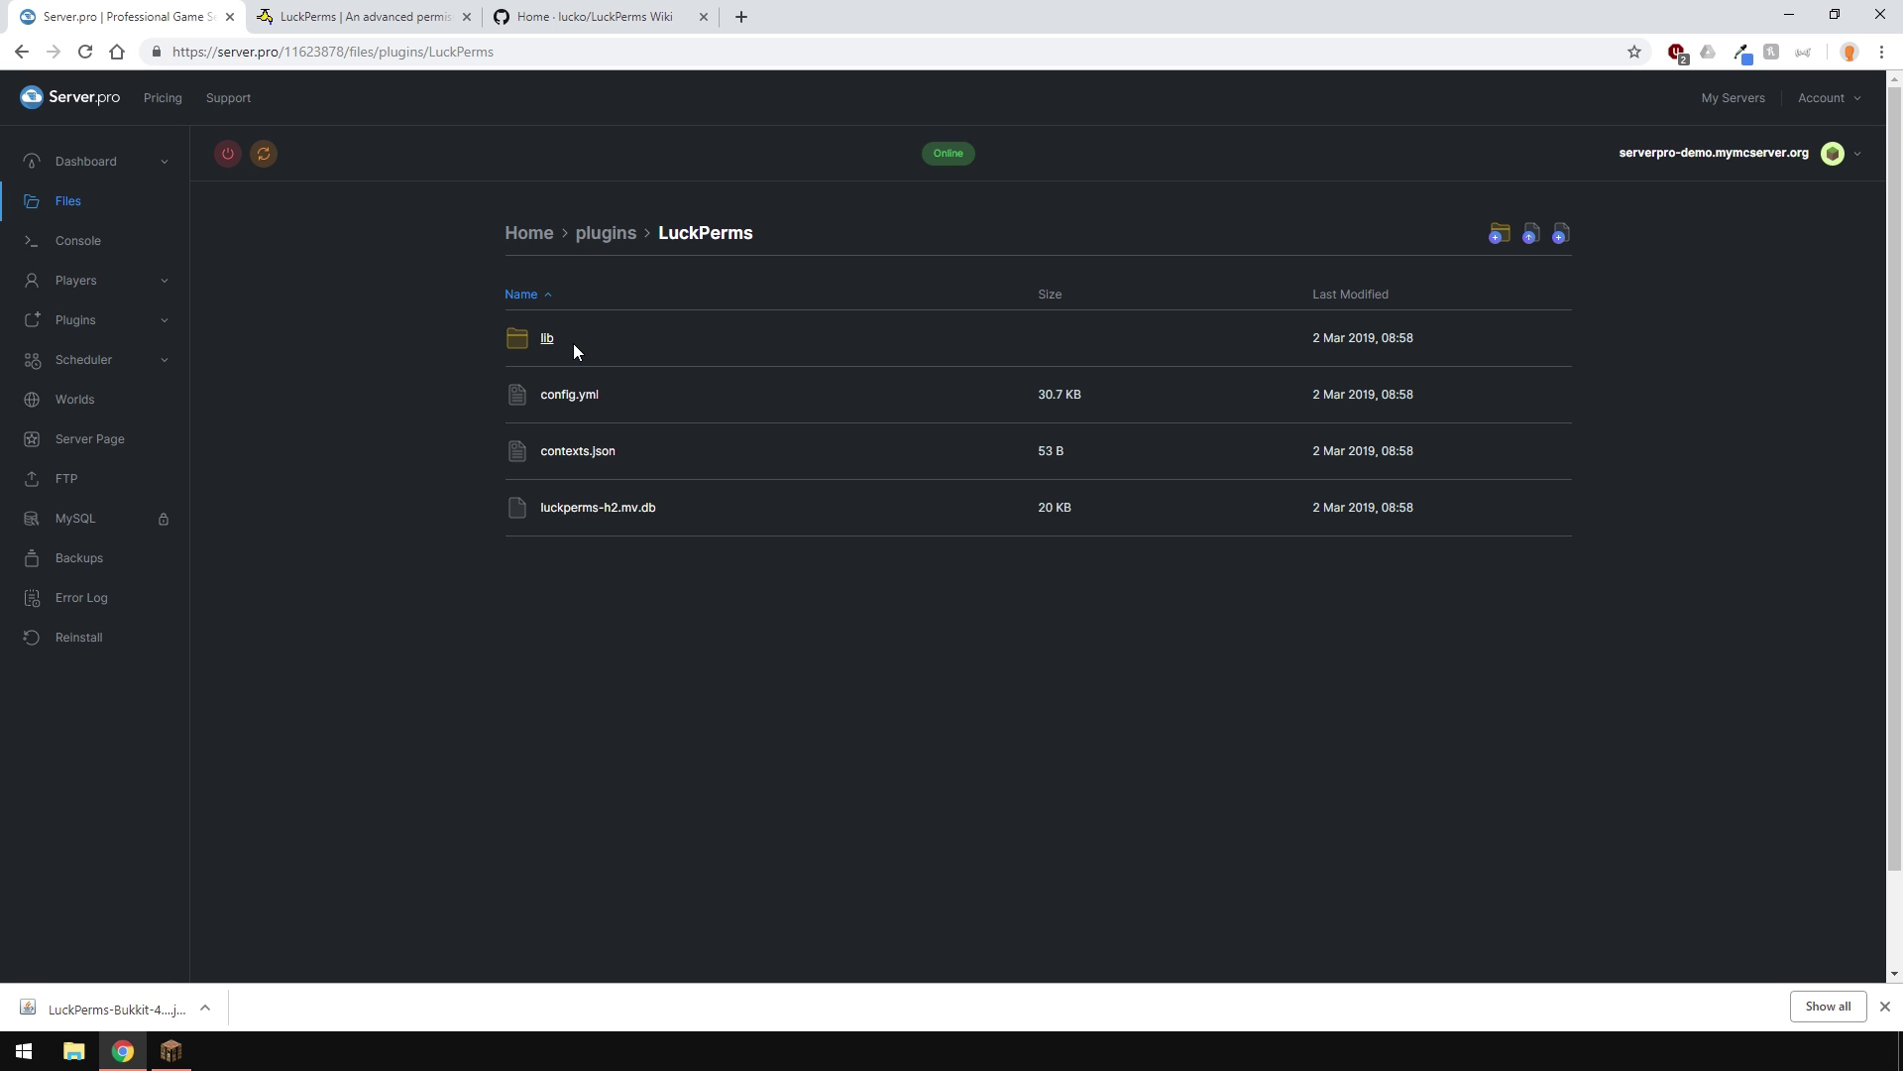
click(570, 399)
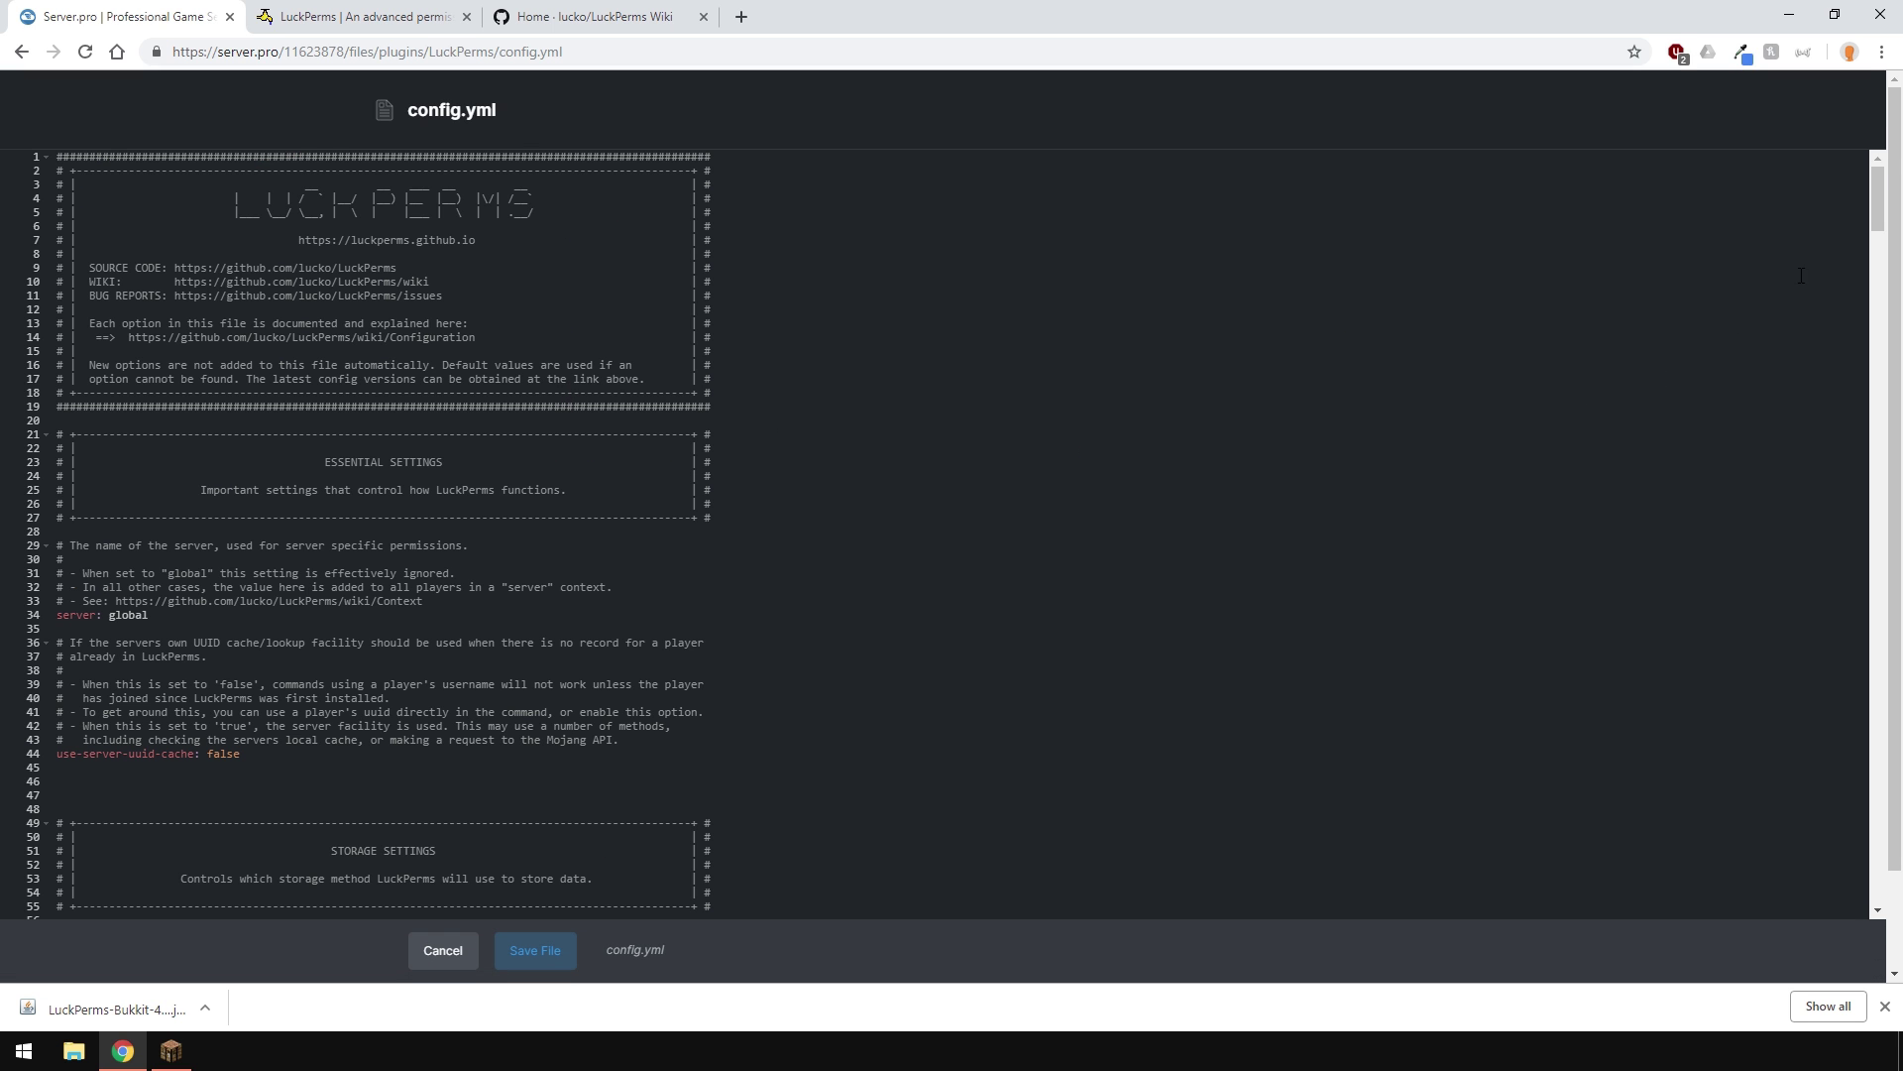
drag(1889, 194, 1888, 218)
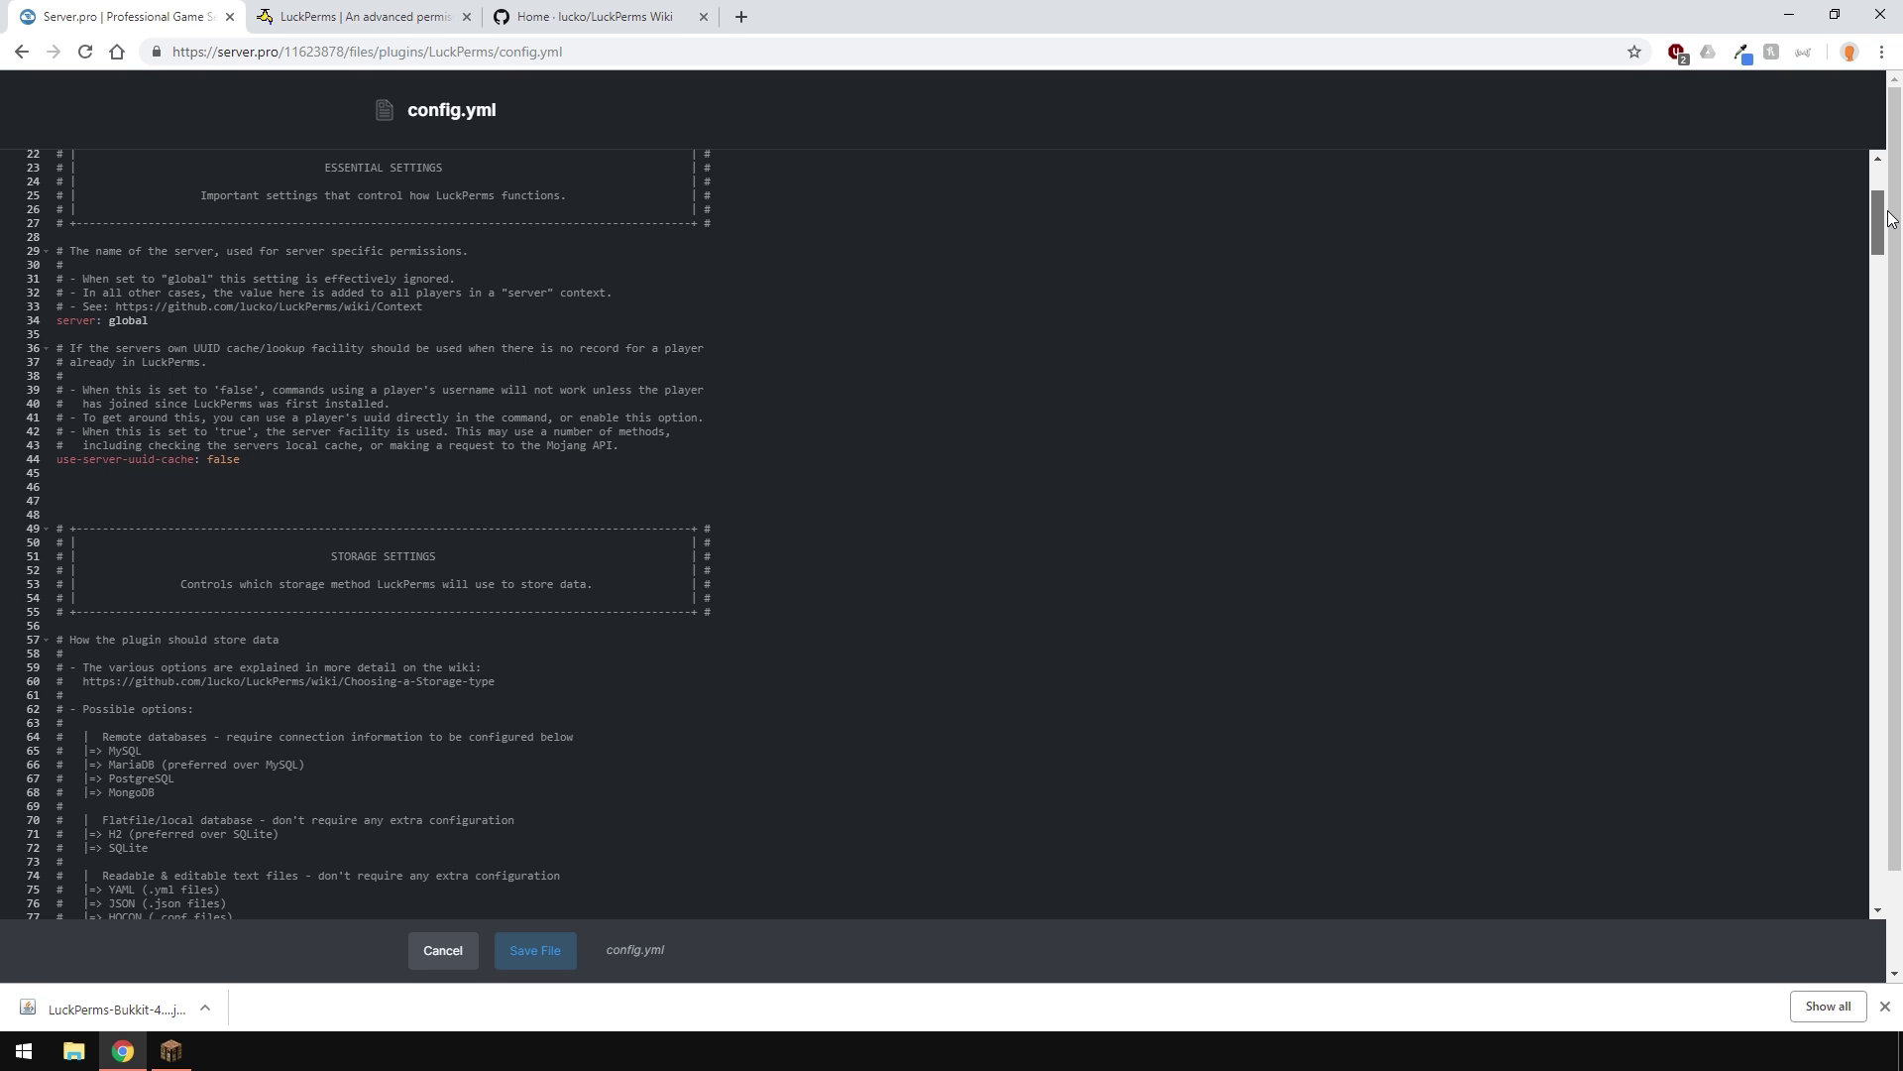
drag(1890, 218, 1890, 246)
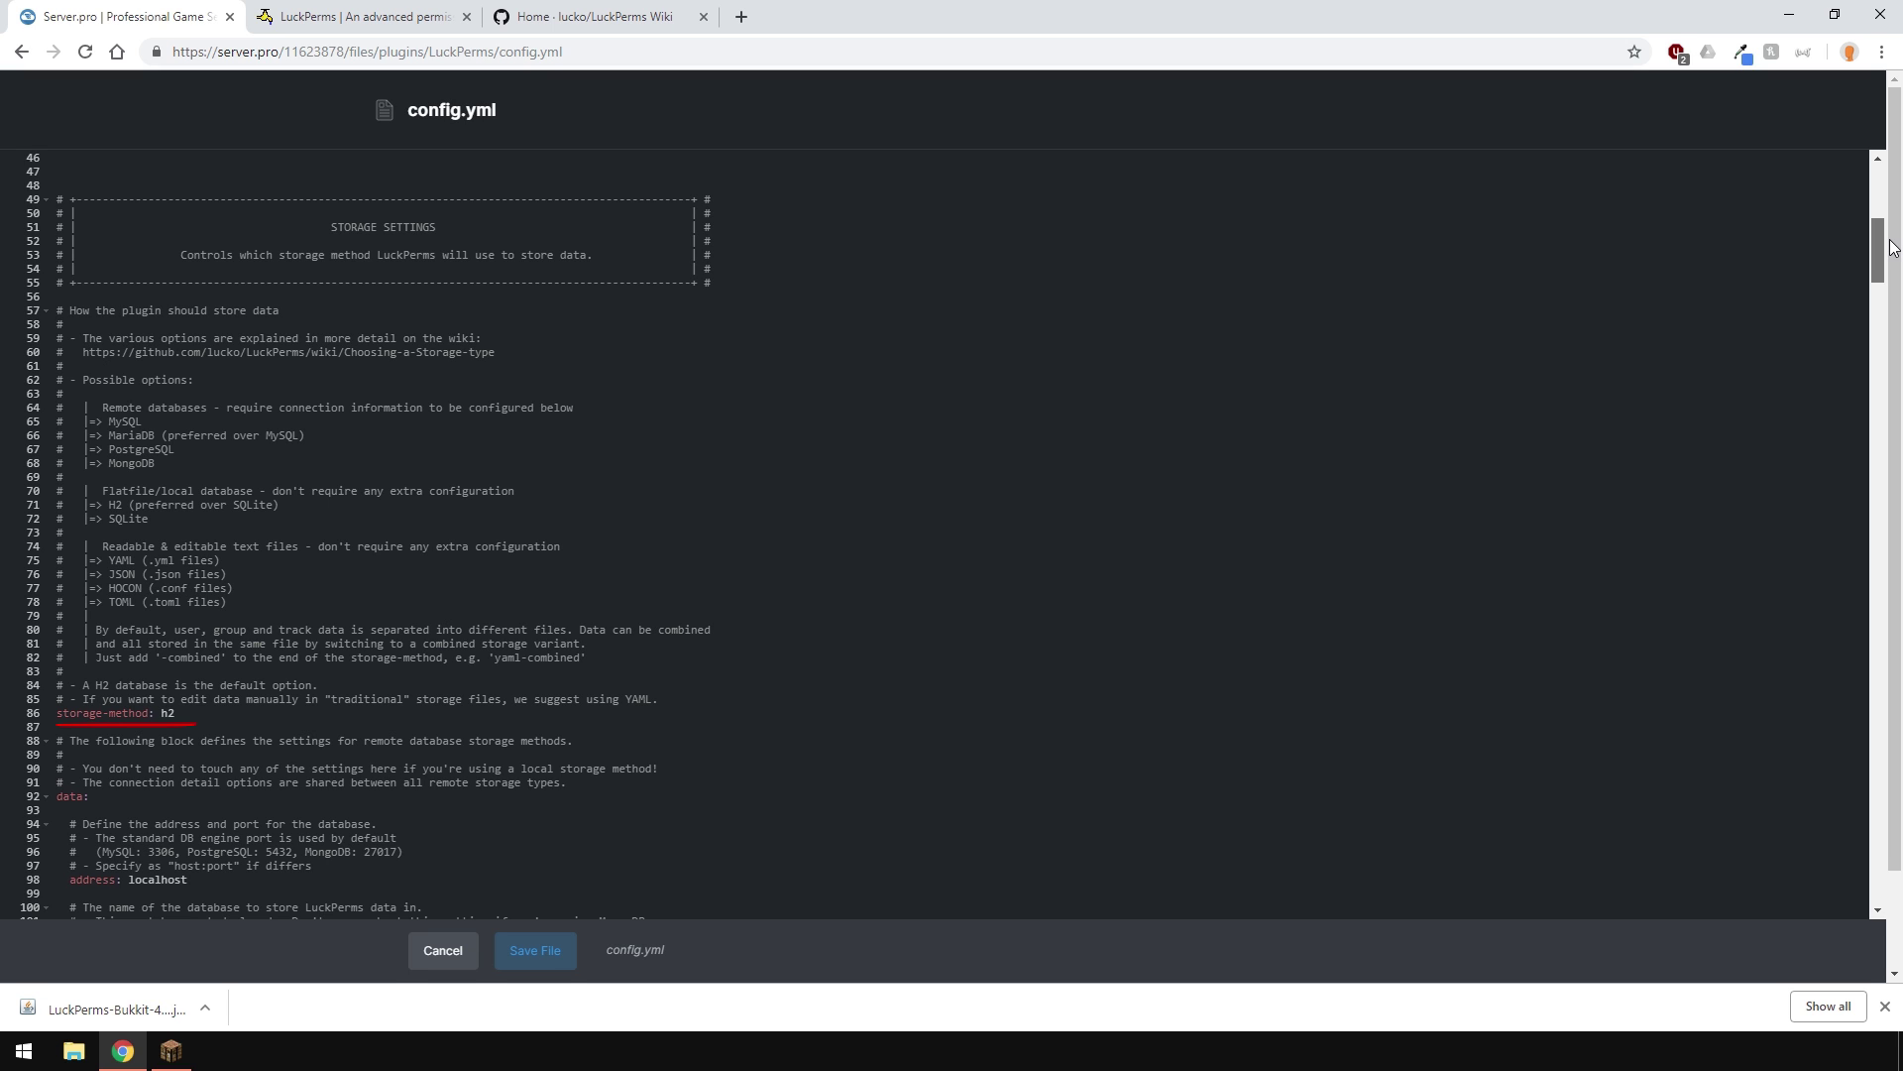
drag(1890, 246, 1902, 410)
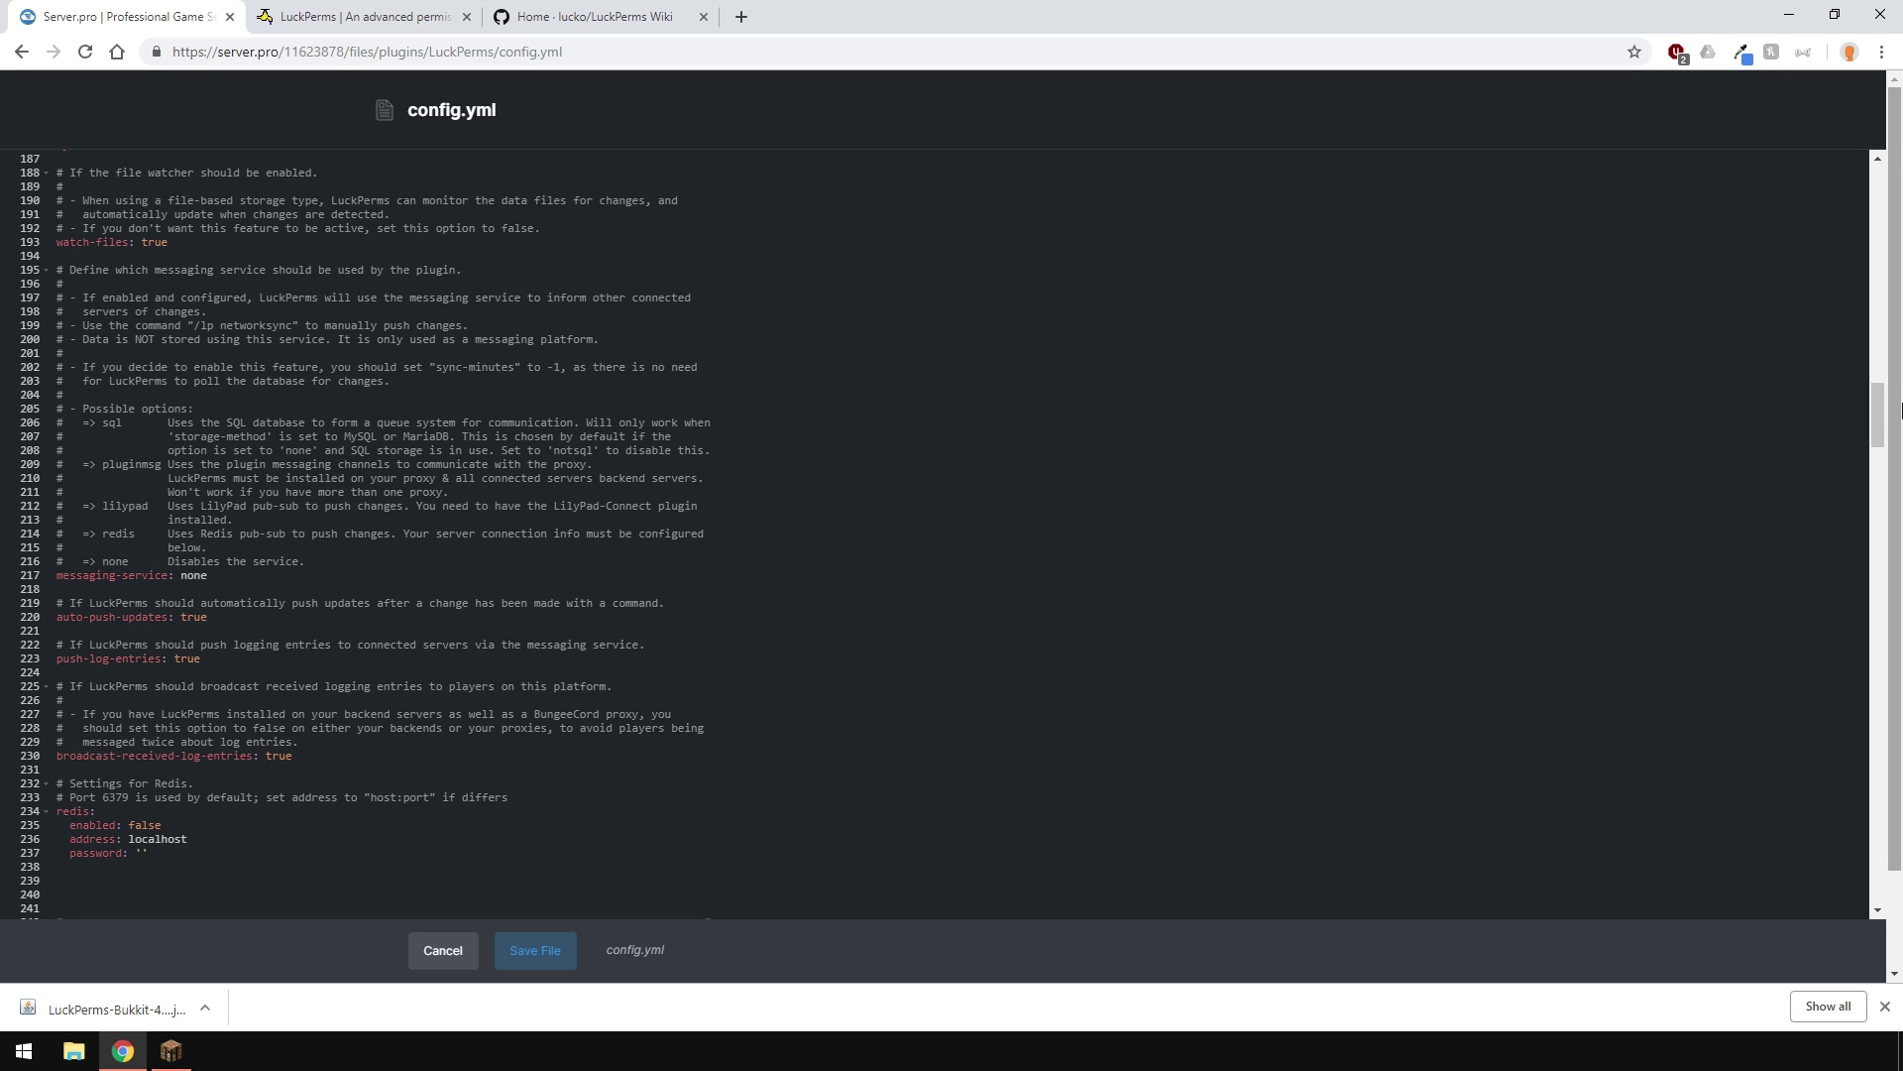
click(553, 952)
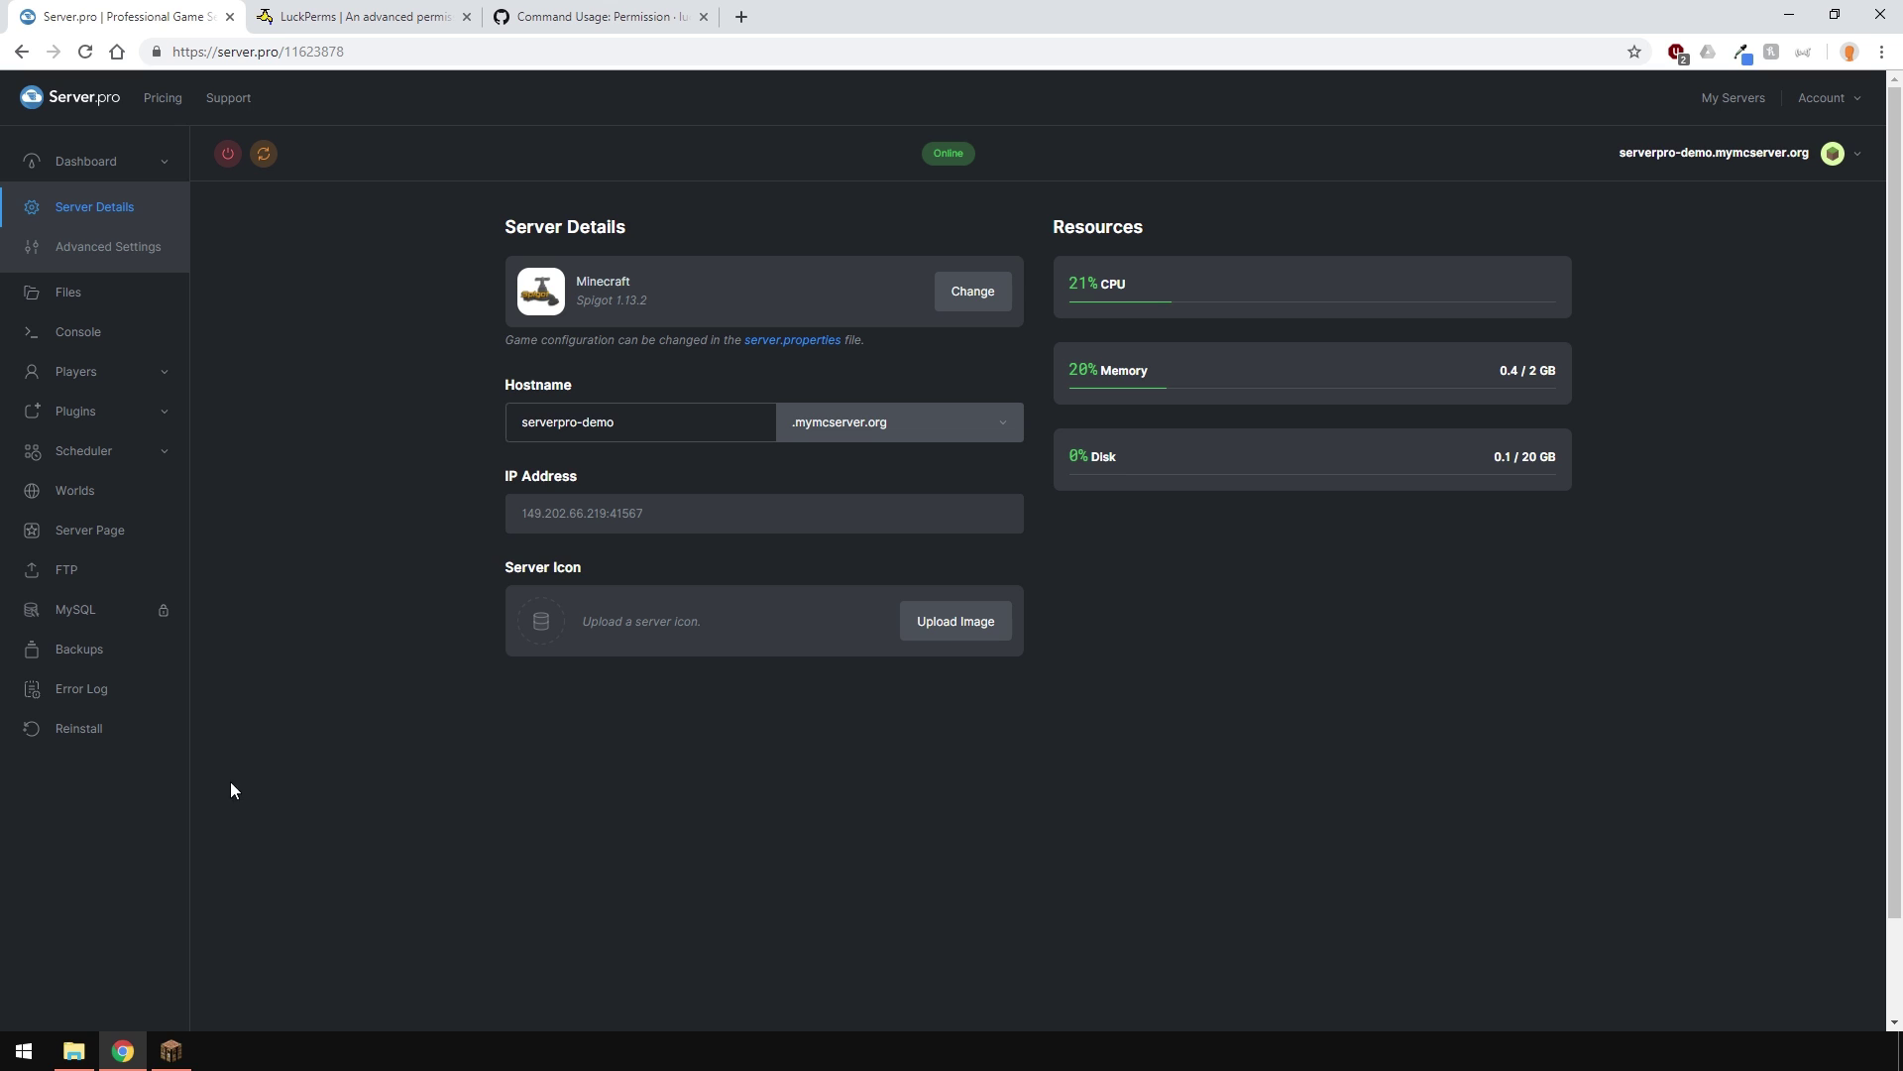
Switch to Minecraft, join the server at serverpro-demo.mymcserver.org and run the /lp command.
click(170, 1050)
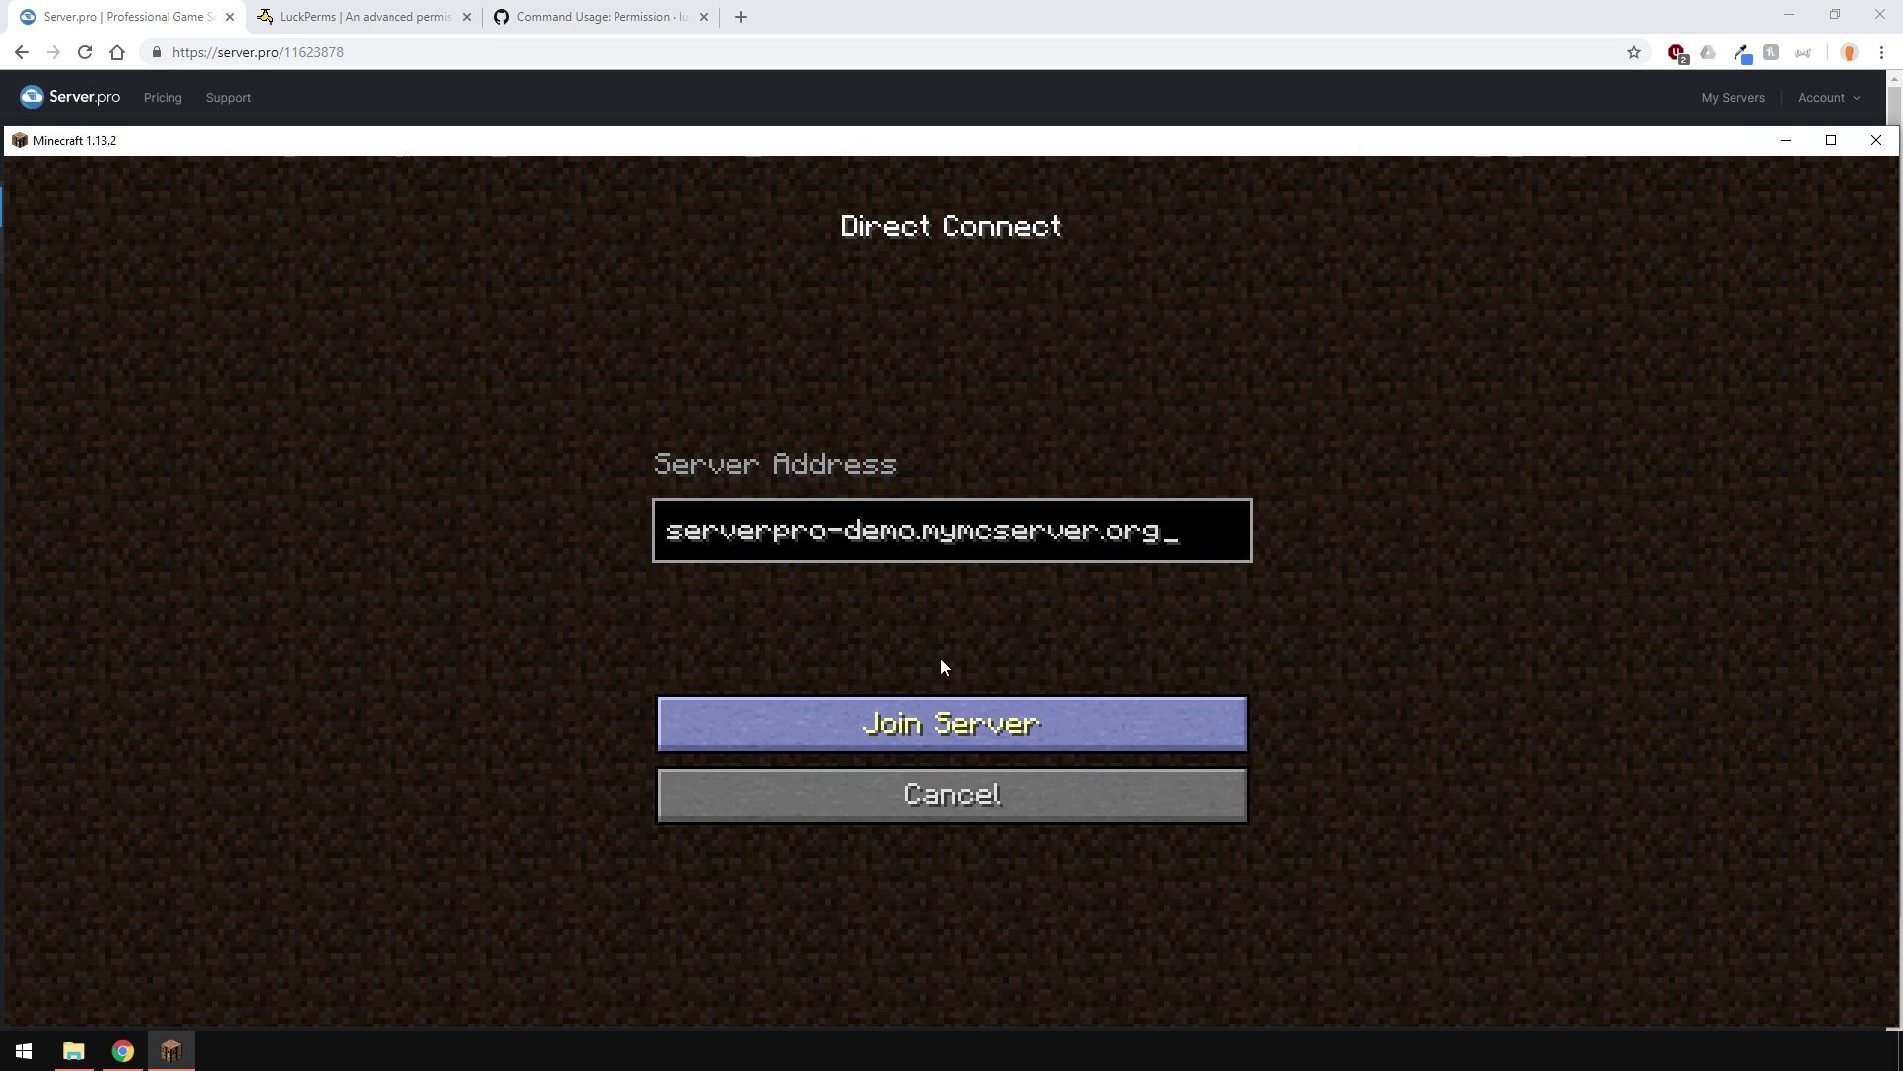
click(947, 734)
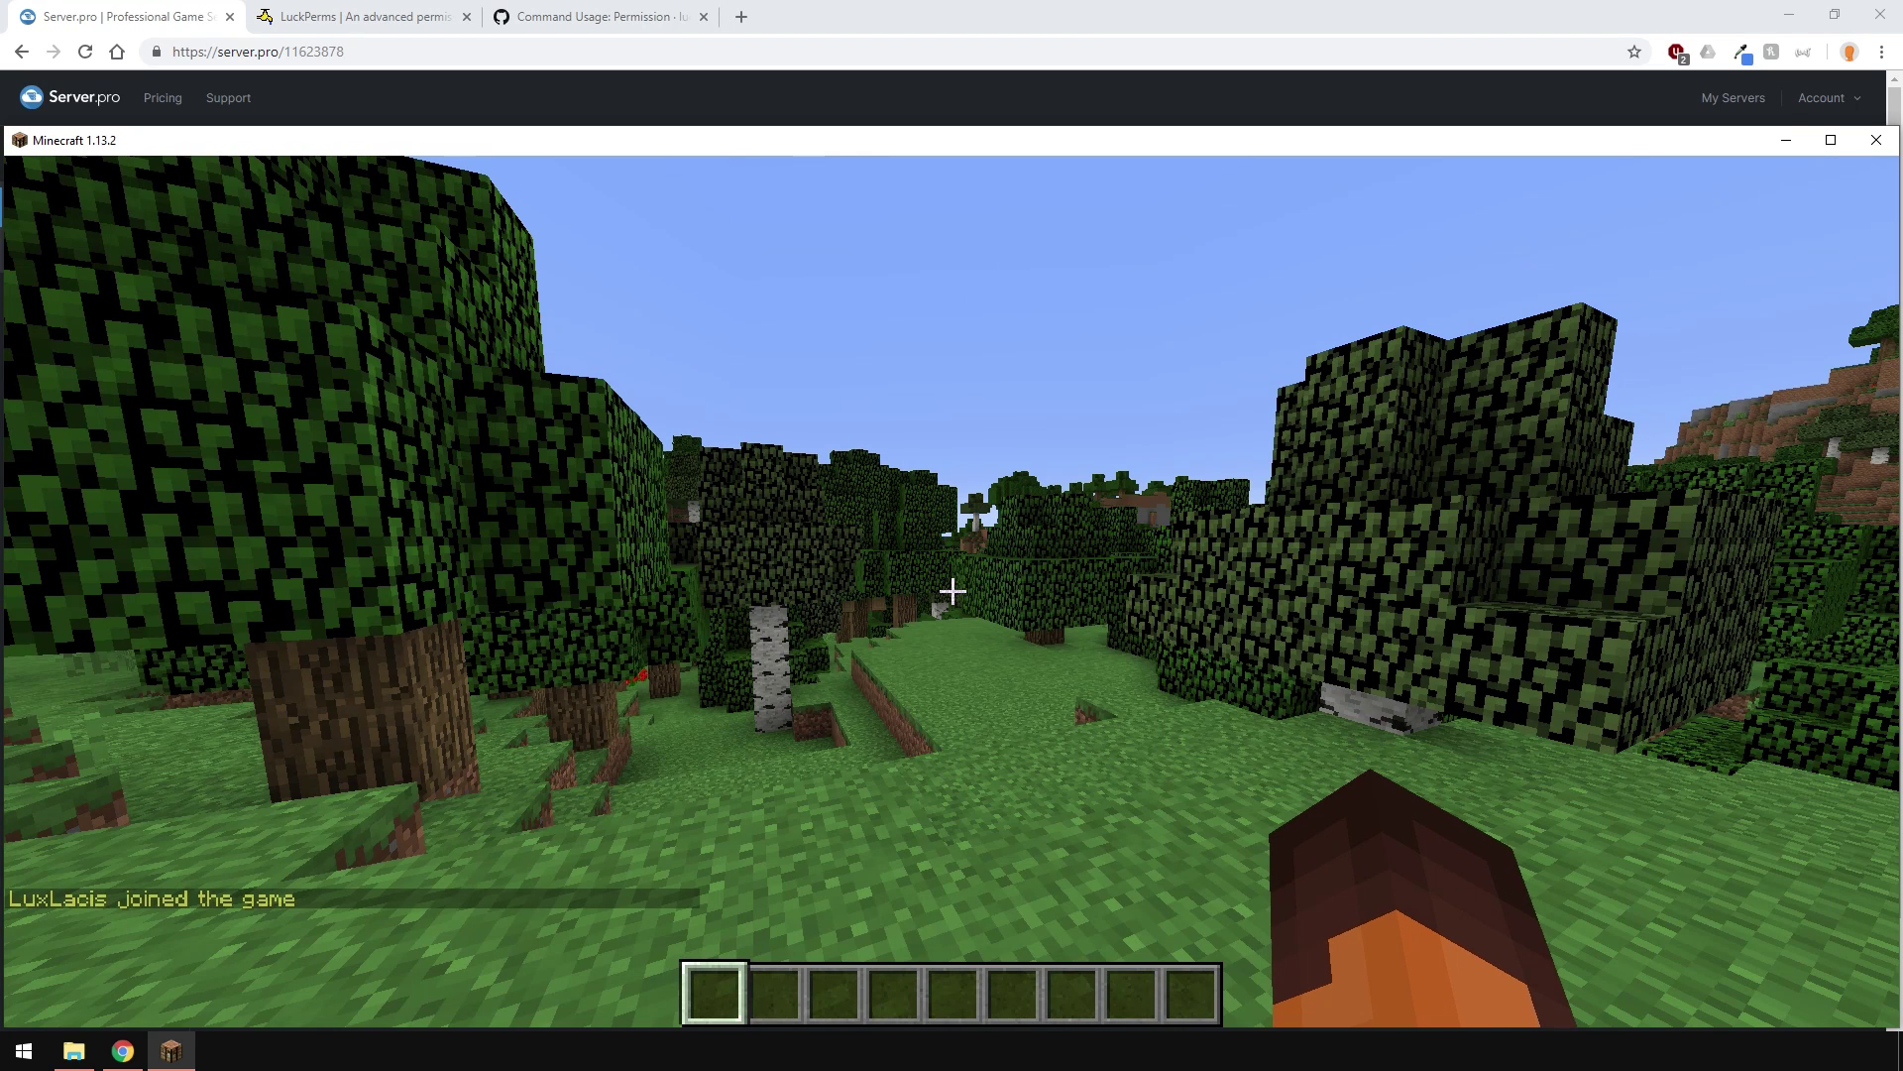
key(slash)
text(lp)
key(Return)
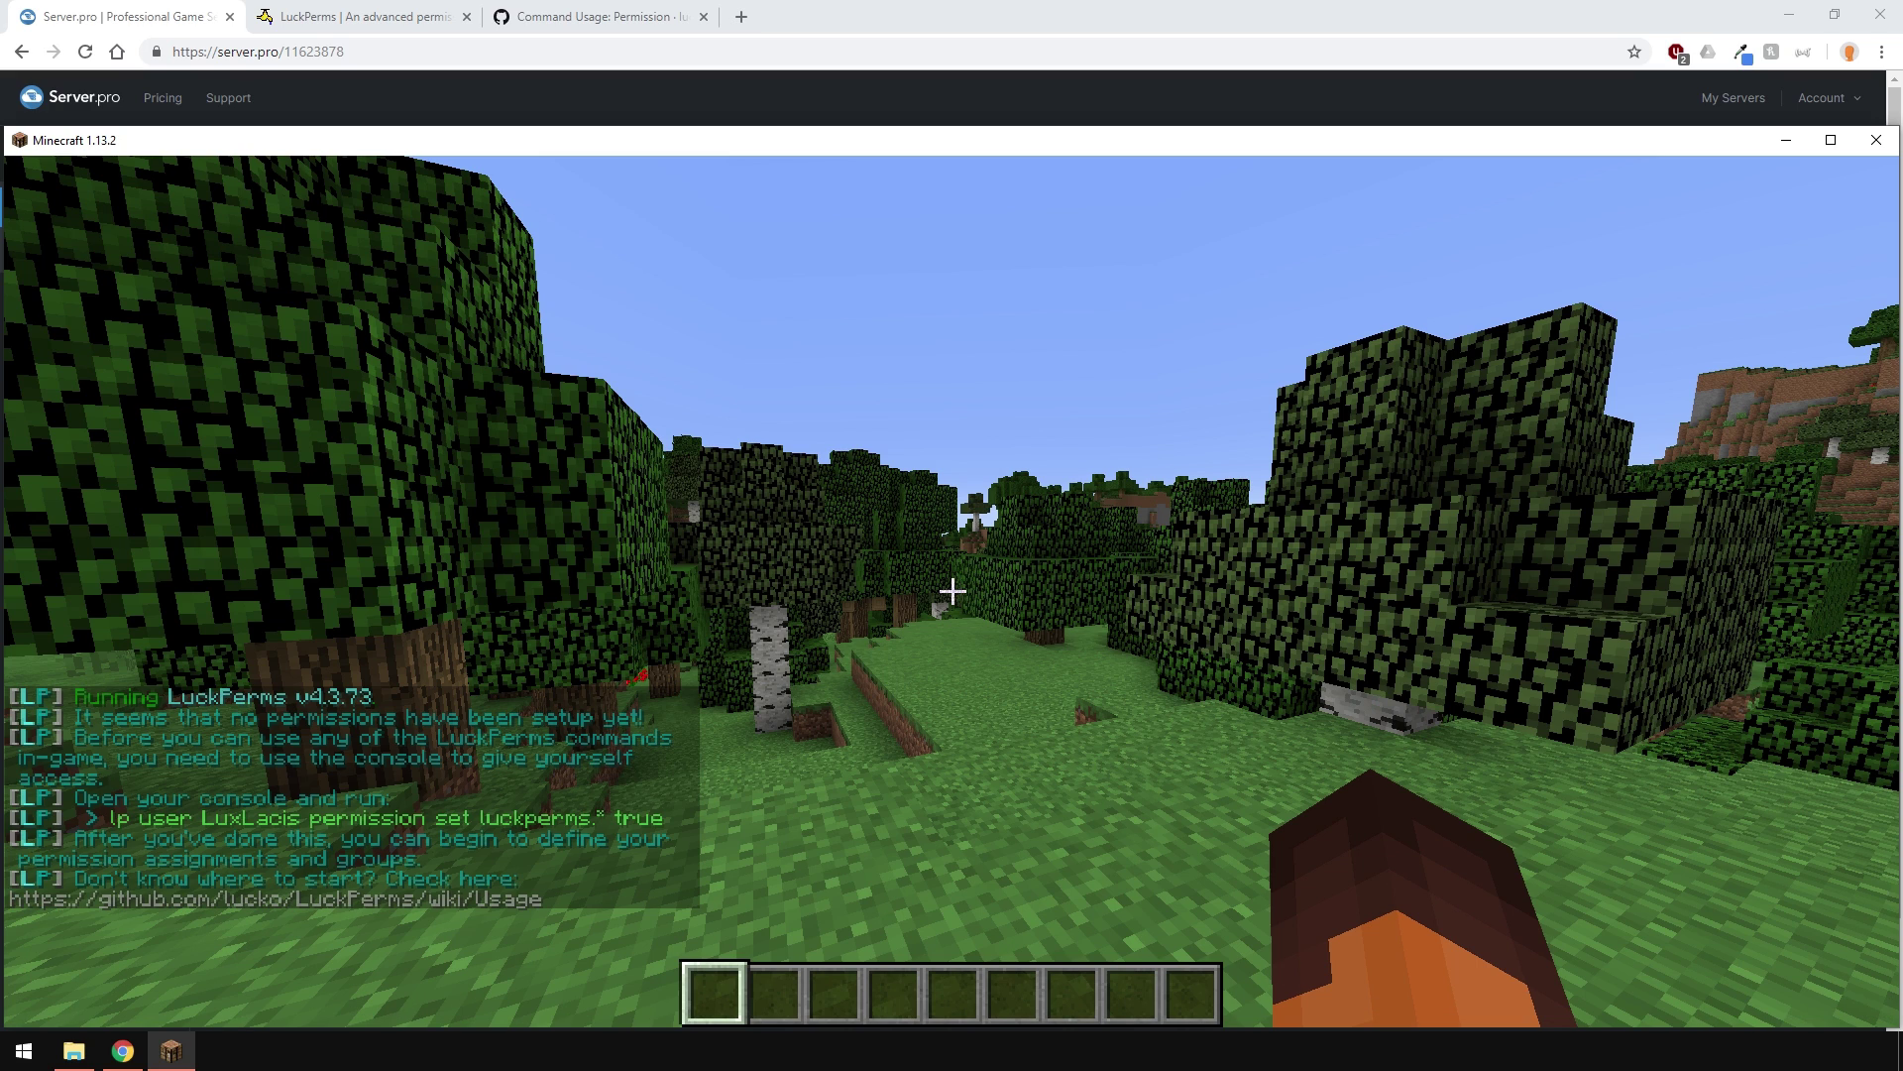
Switch to the Server.pro console and grant the player the luckperms.* permission with the lp user permission set command.
key(t)
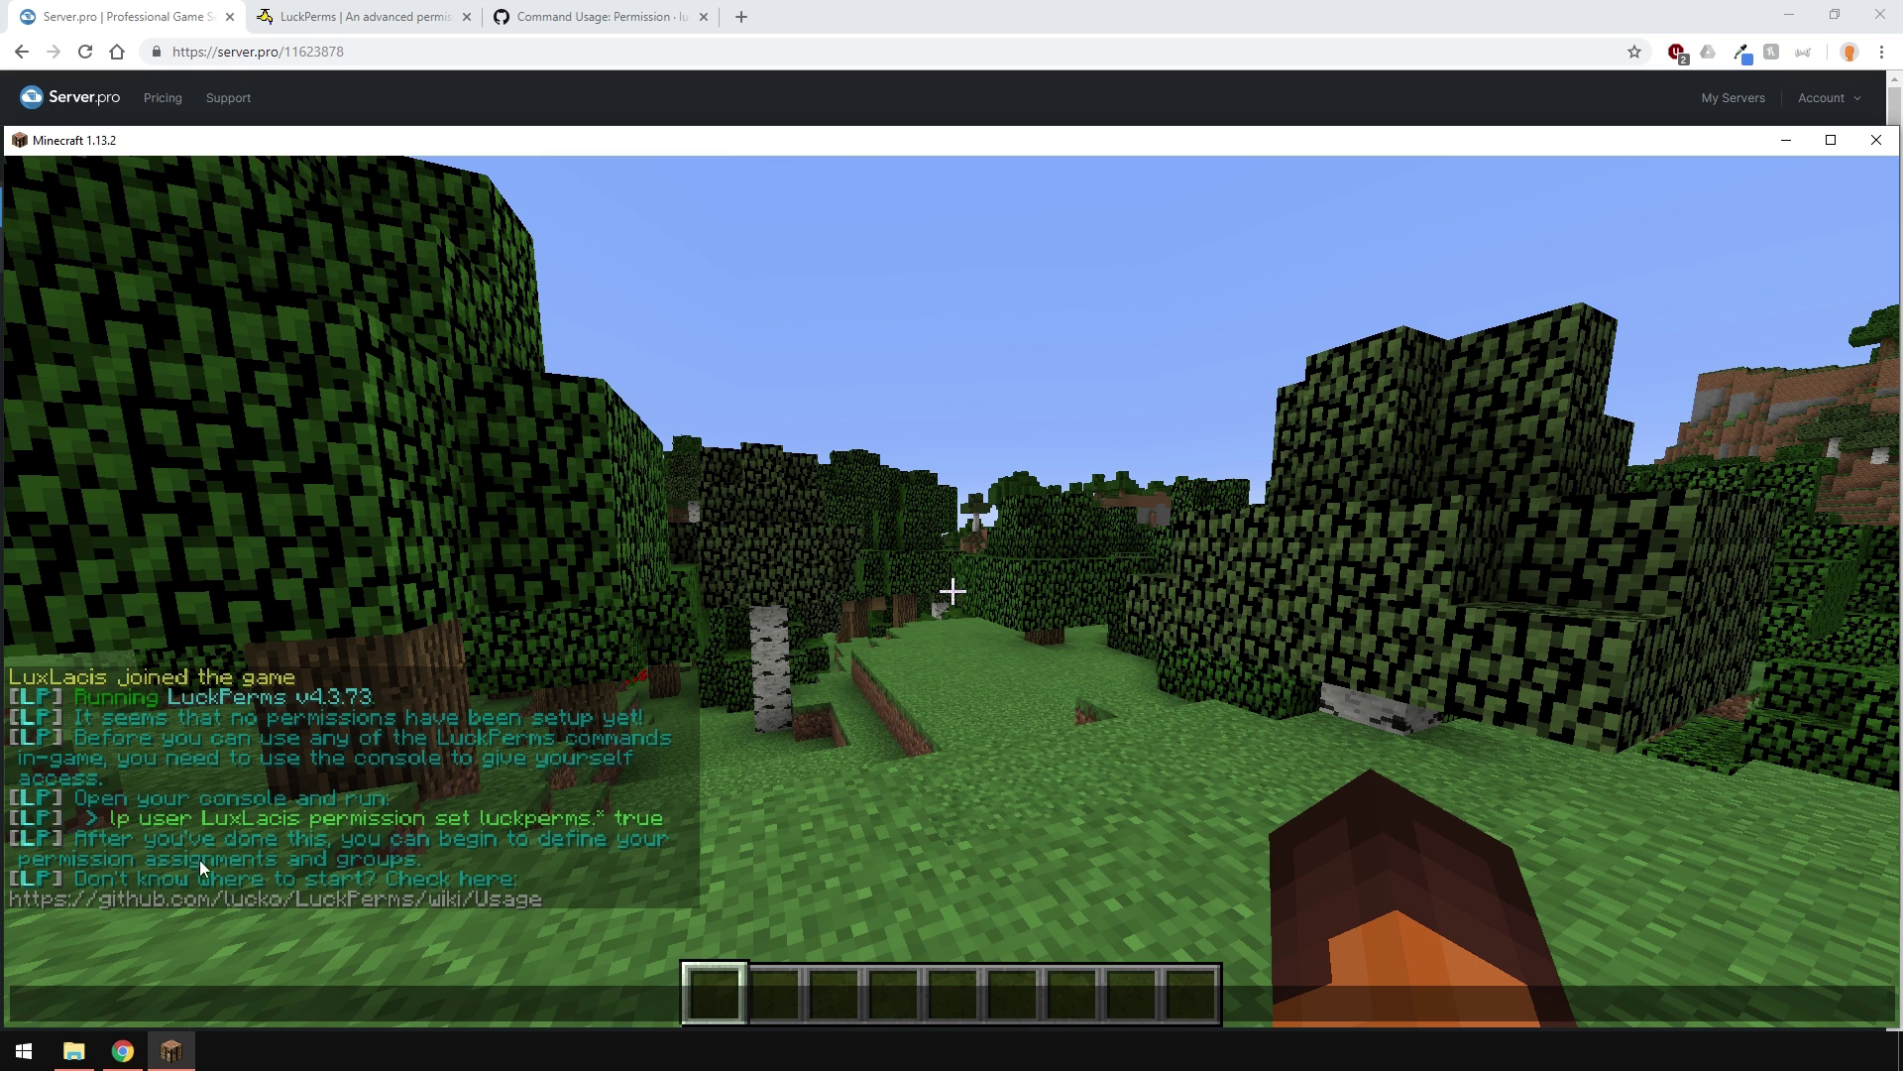
click(361, 101)
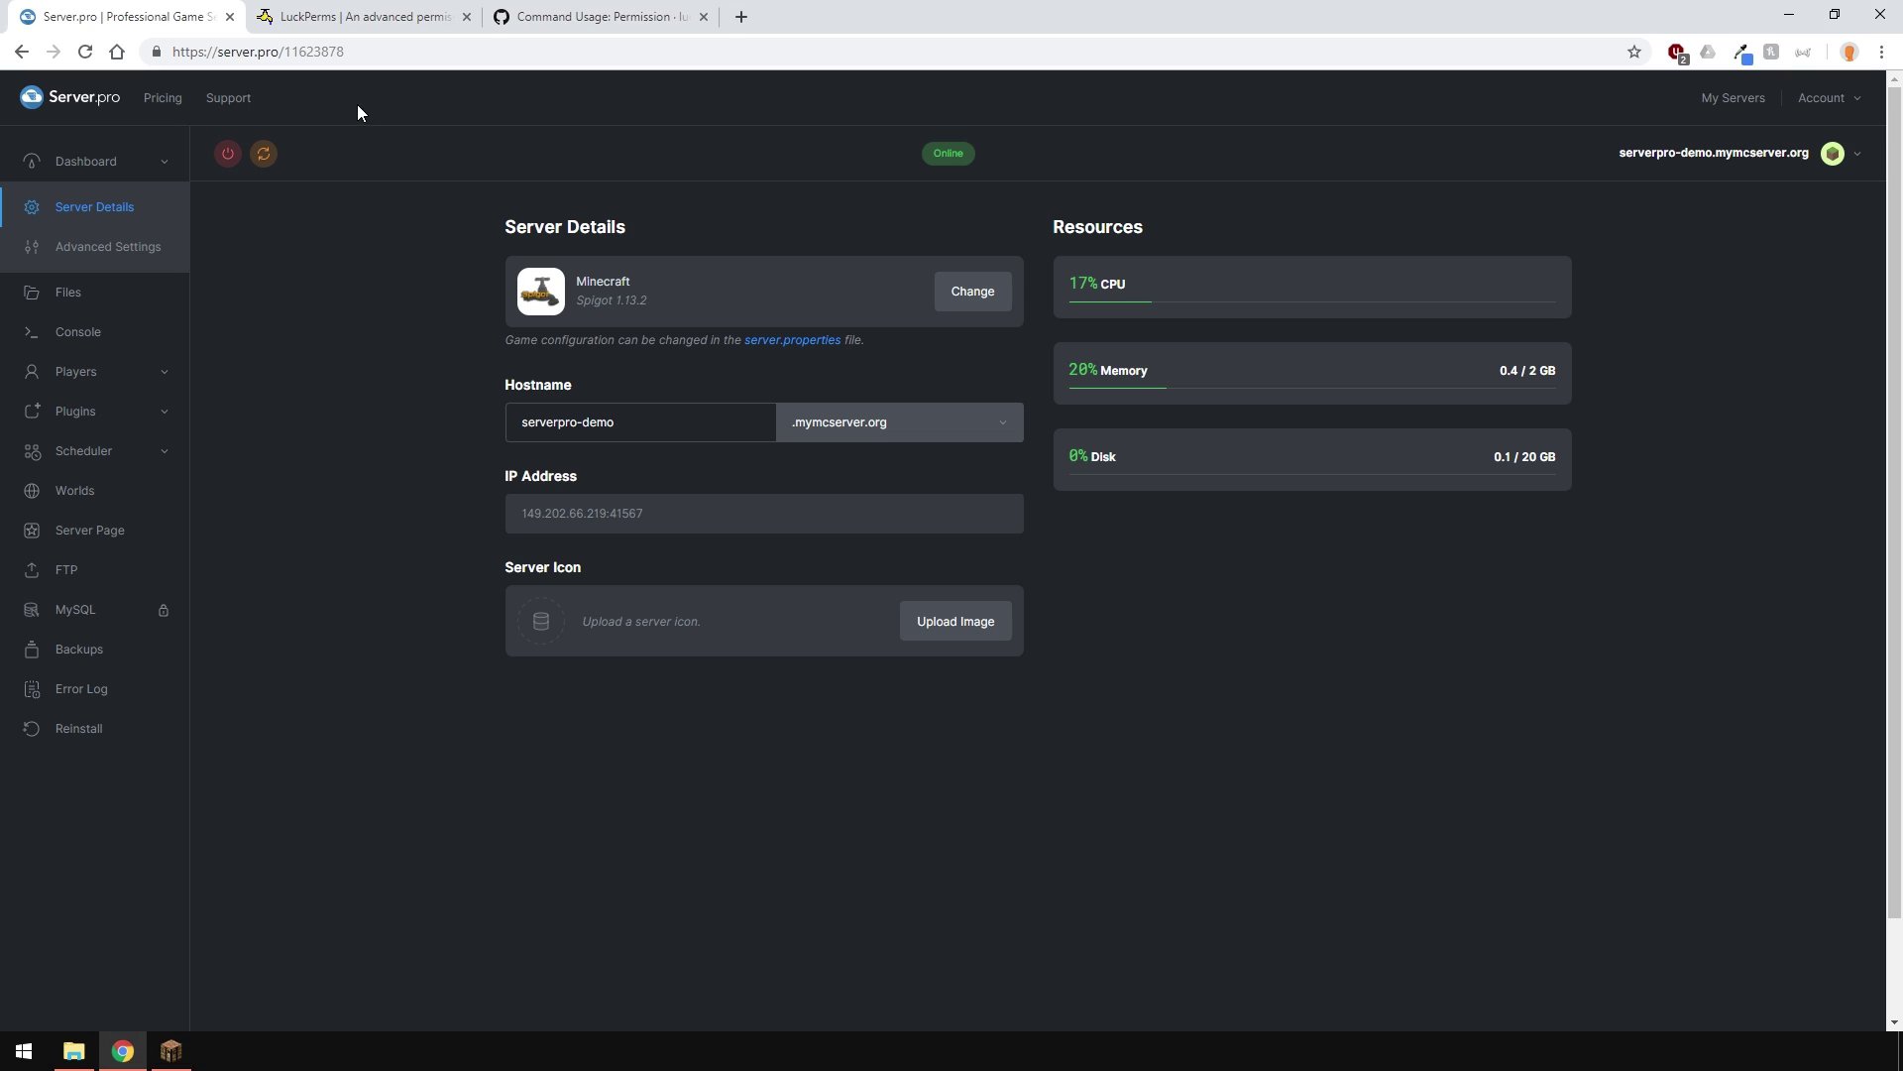
click(117, 333)
click(347, 972)
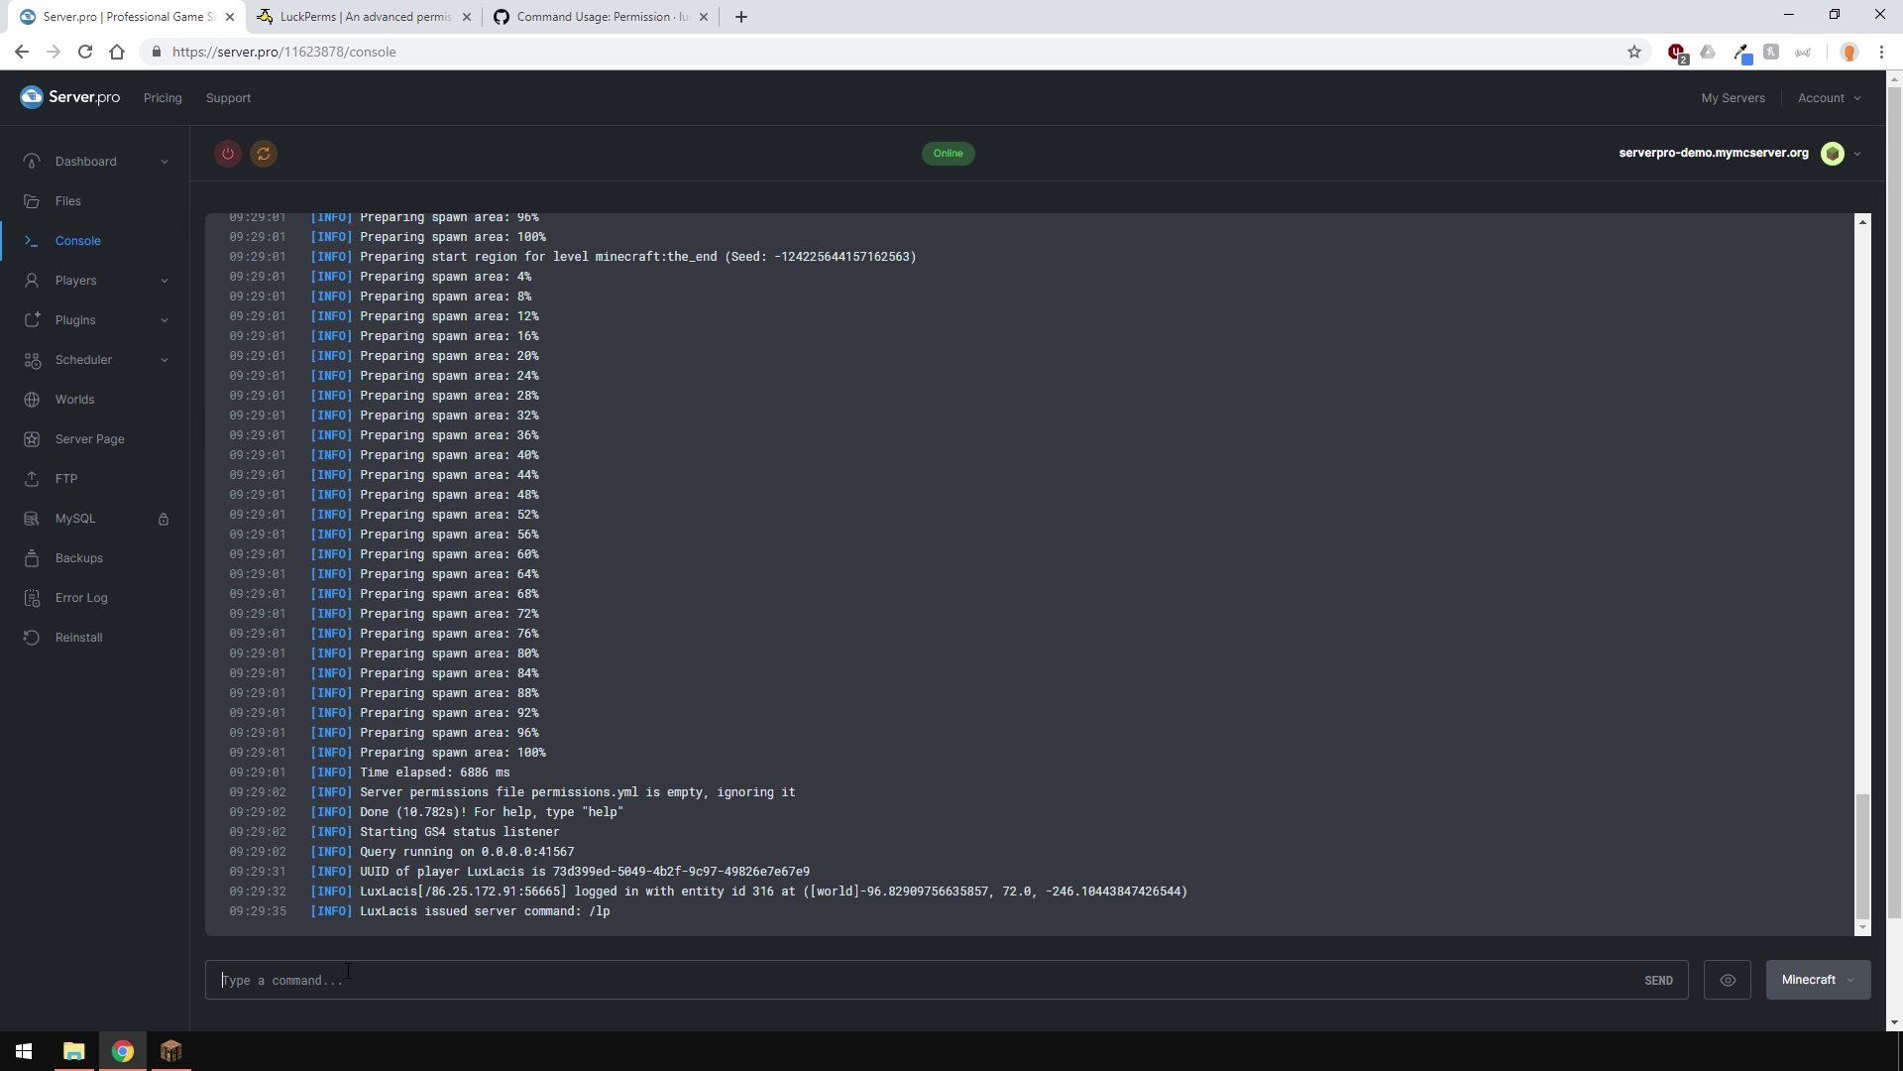
text(lp user luxlacis permission set luckperms)
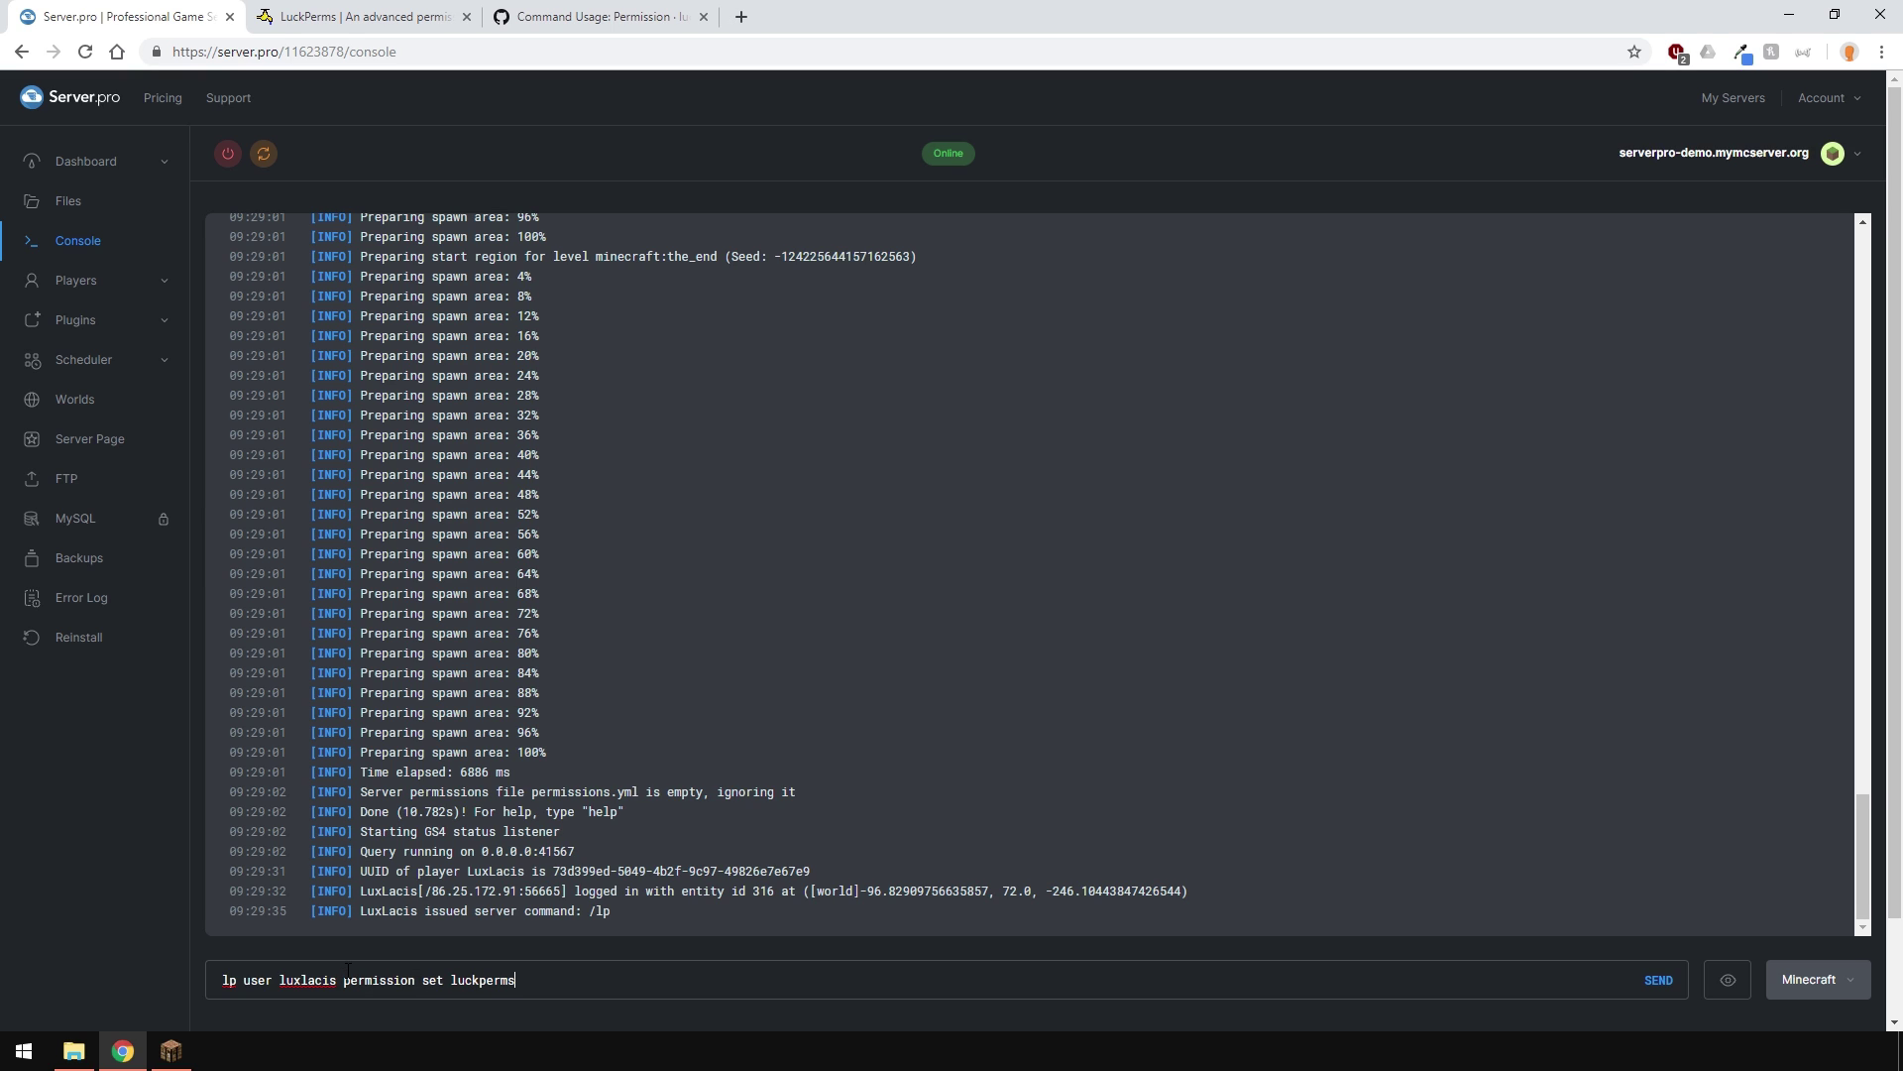
text(.*)
key(Return)
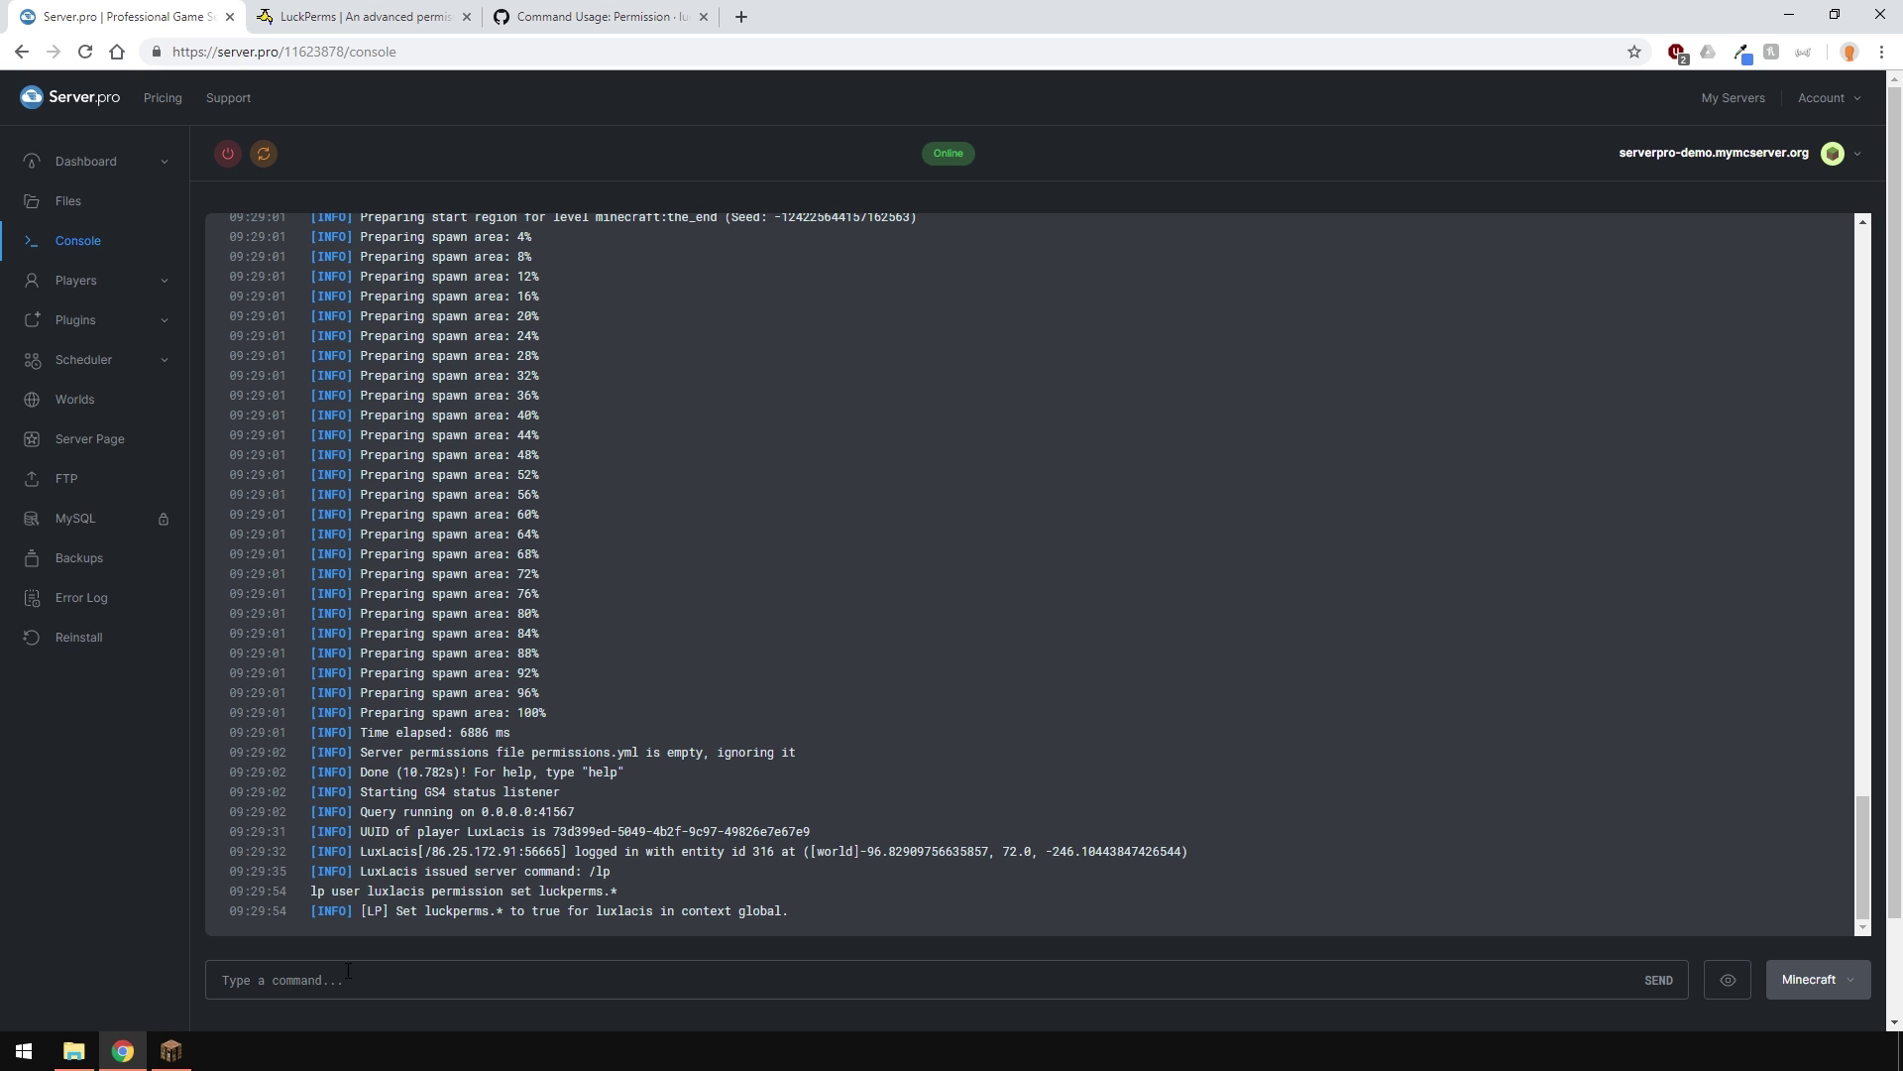
Return to Minecraft and list the available LuckPerms commands with /lp help.
click(170, 1050)
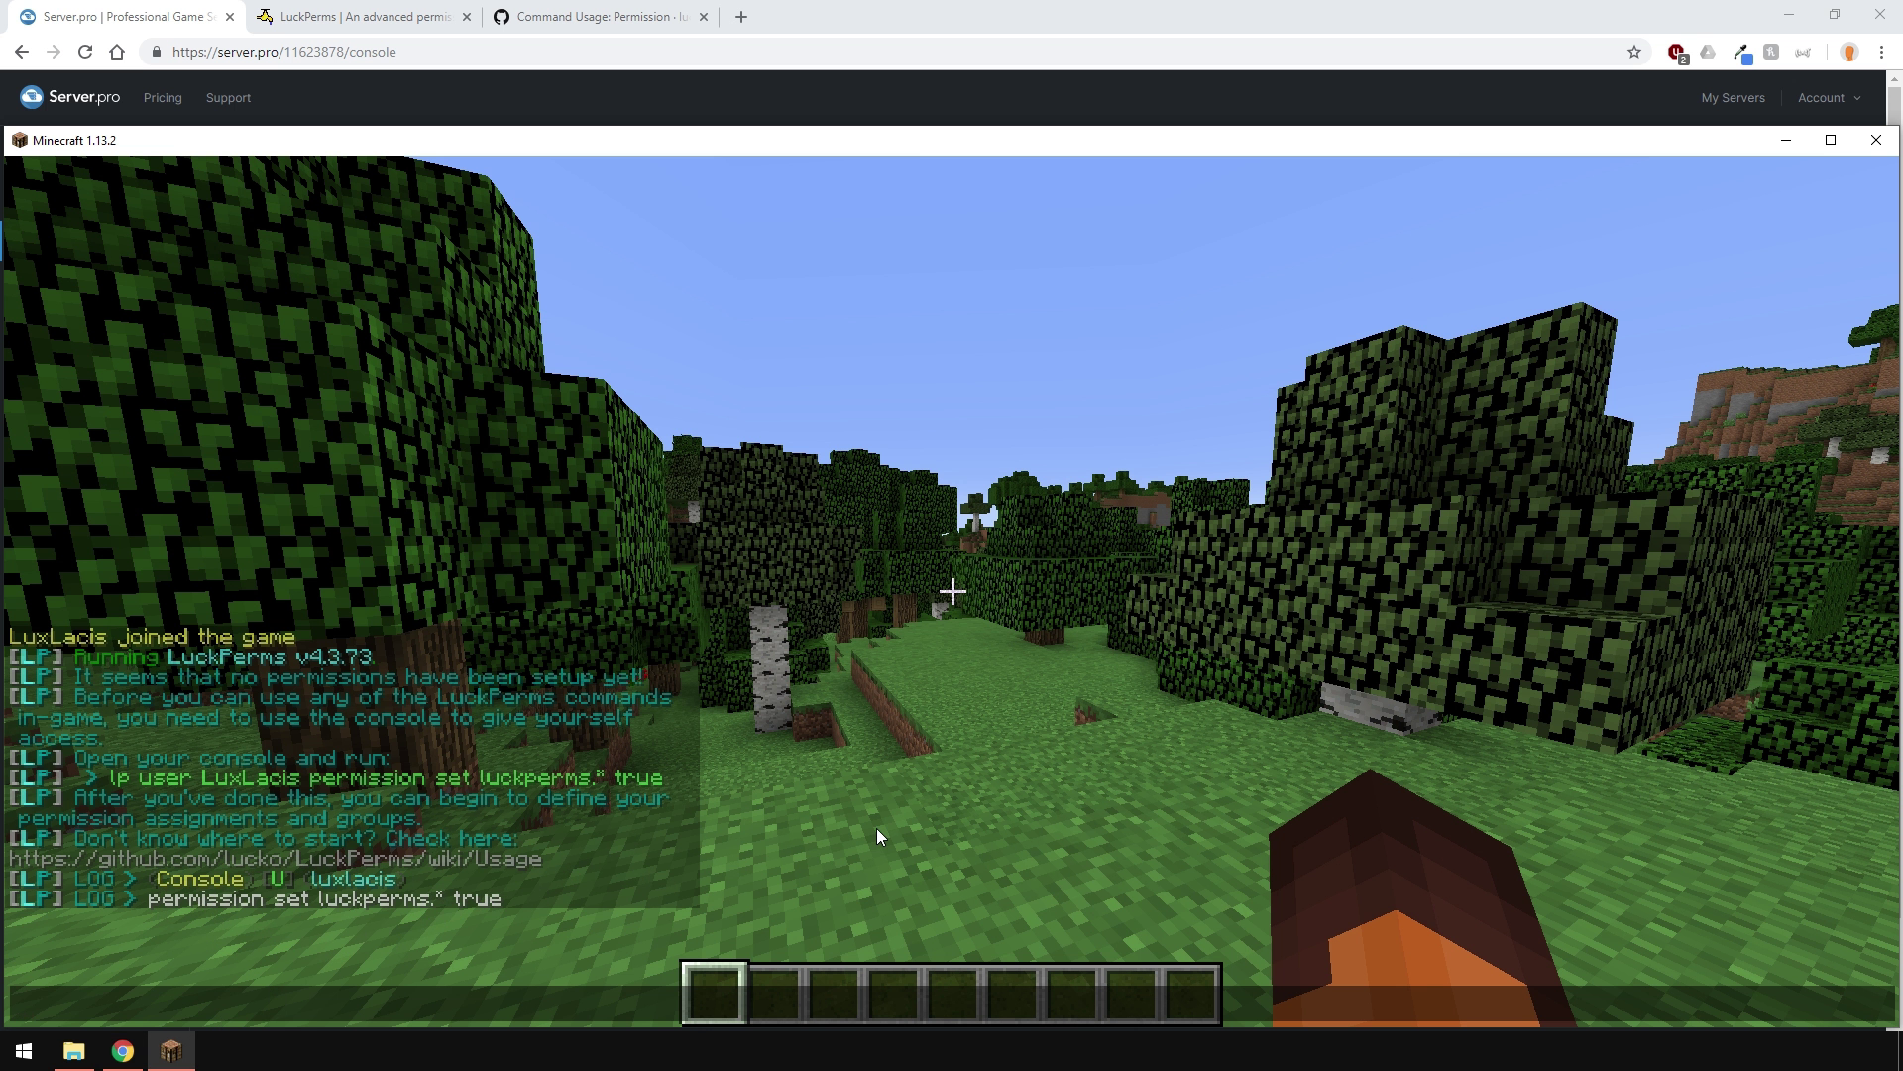
text(/lp help)
key(Return)
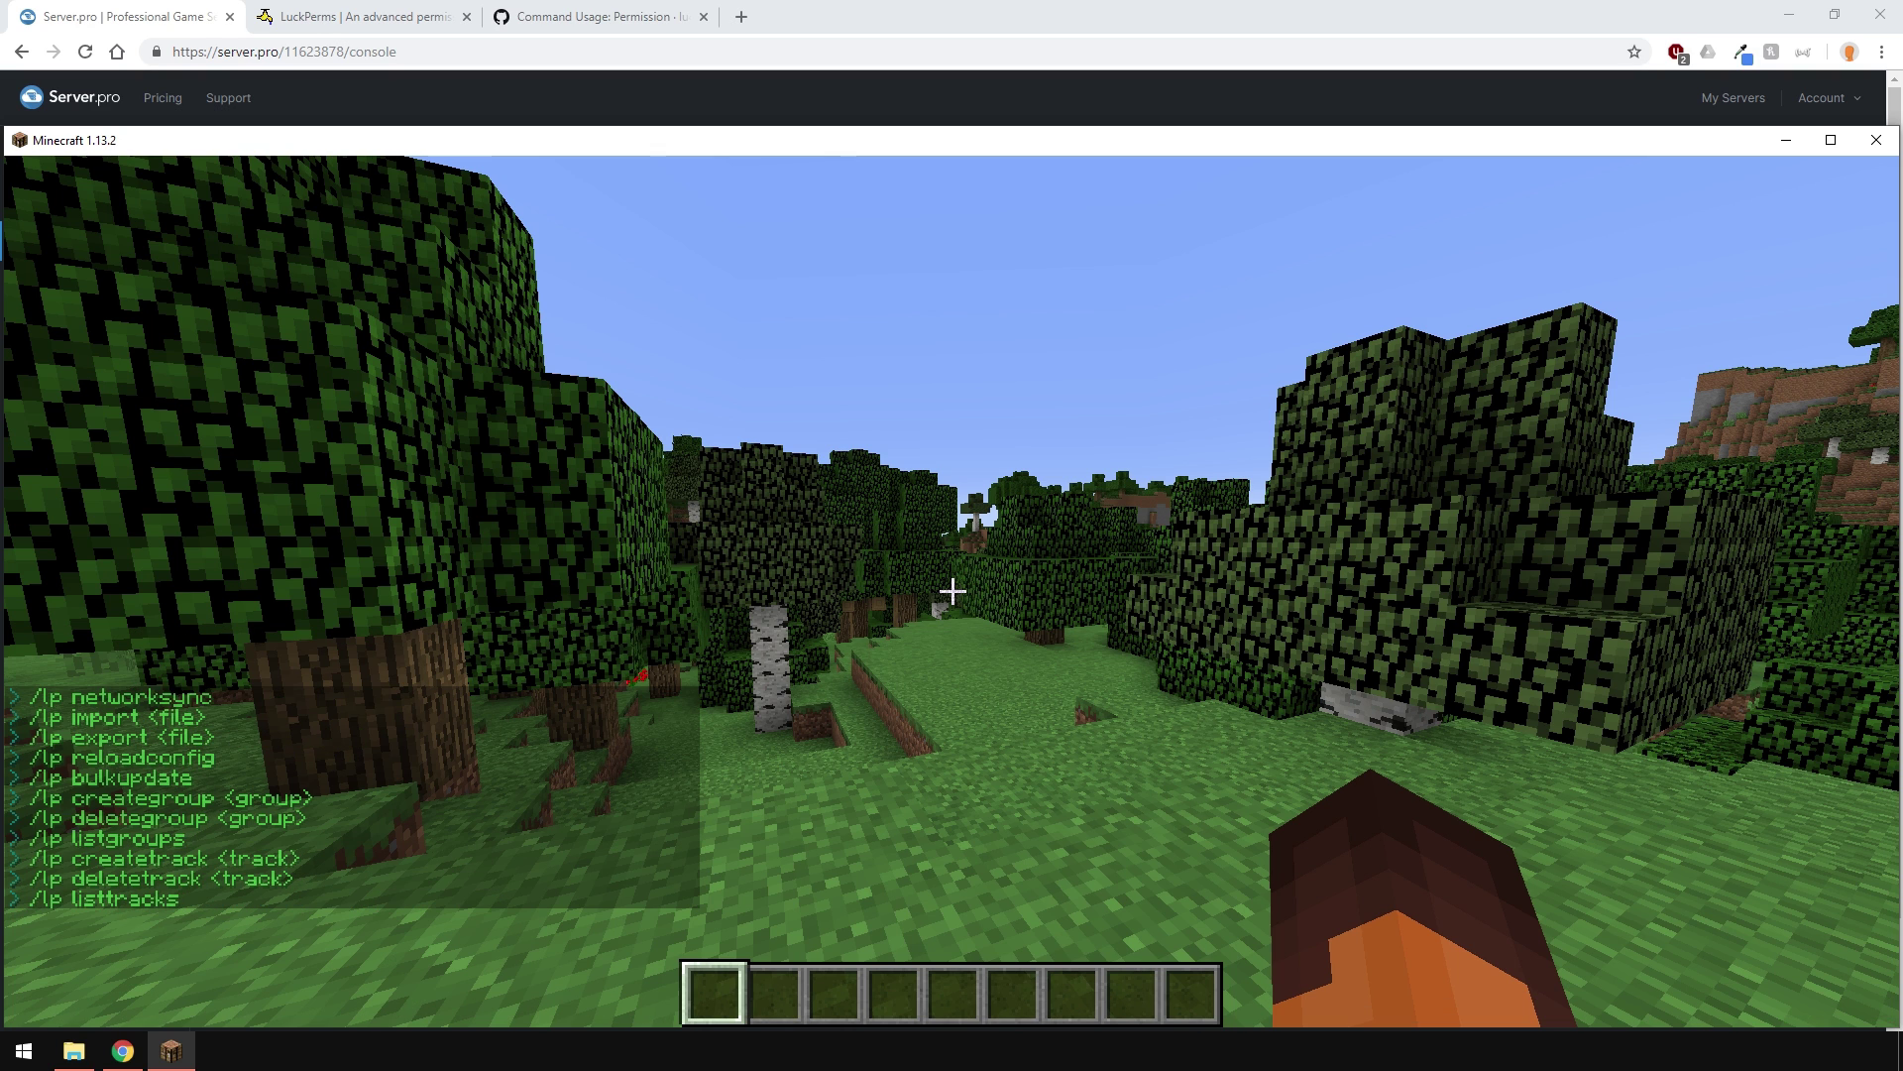
Create a LuckPerms group named member with the /lp creategroup command.
key(t)
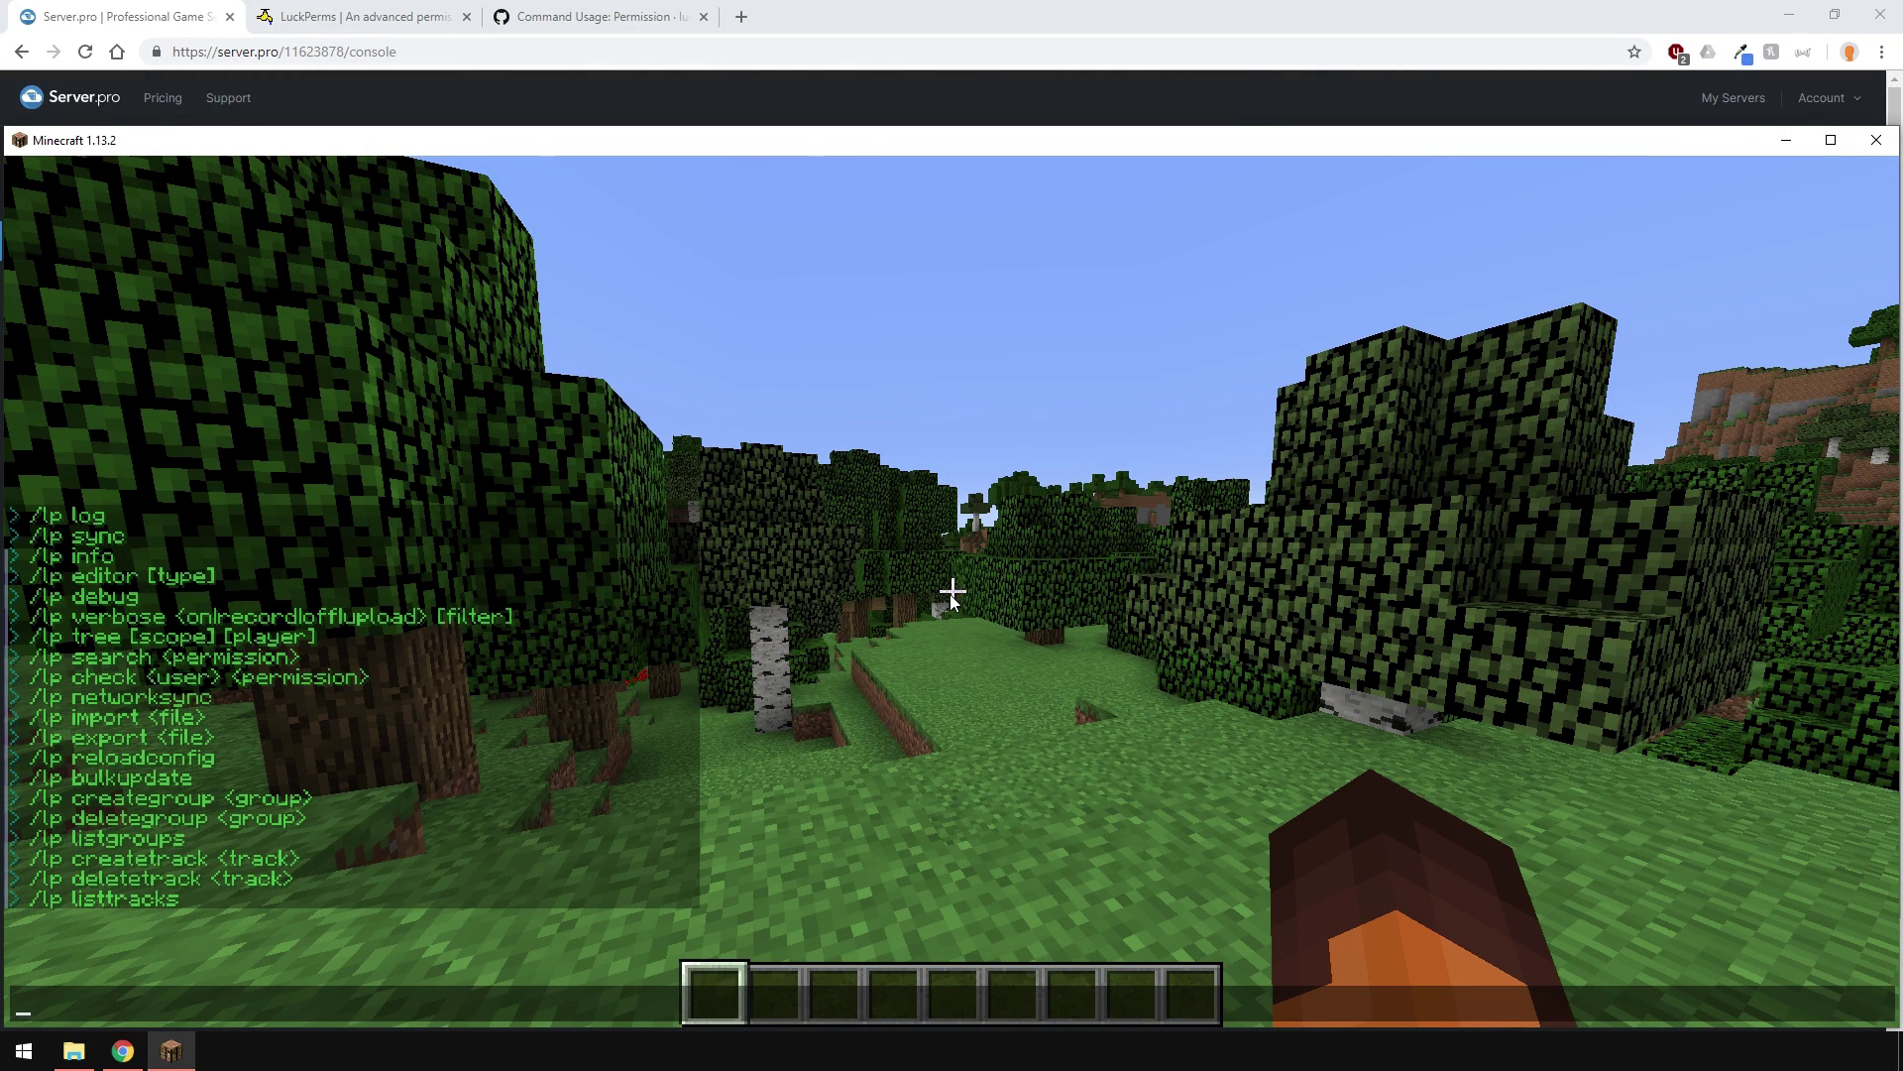
text(/lp cr)
key(Tab)
text(member)
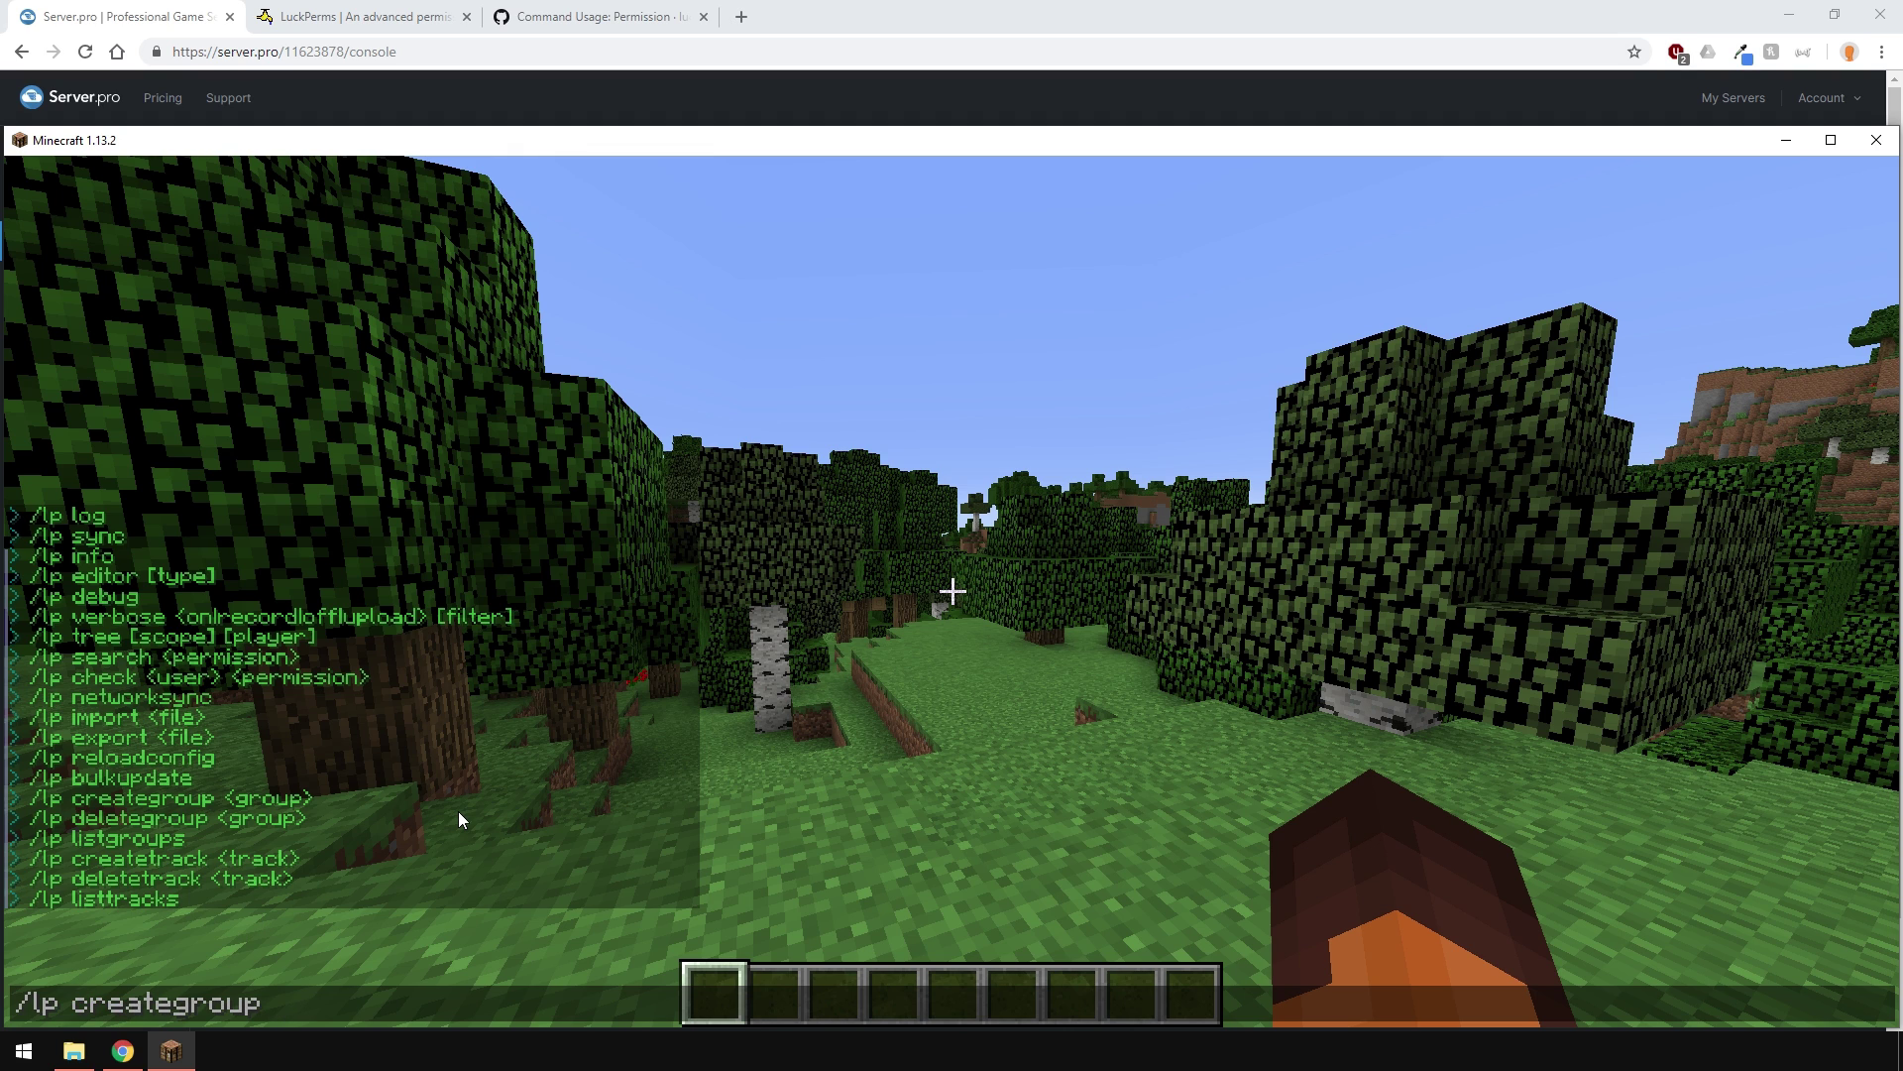
key(Return)
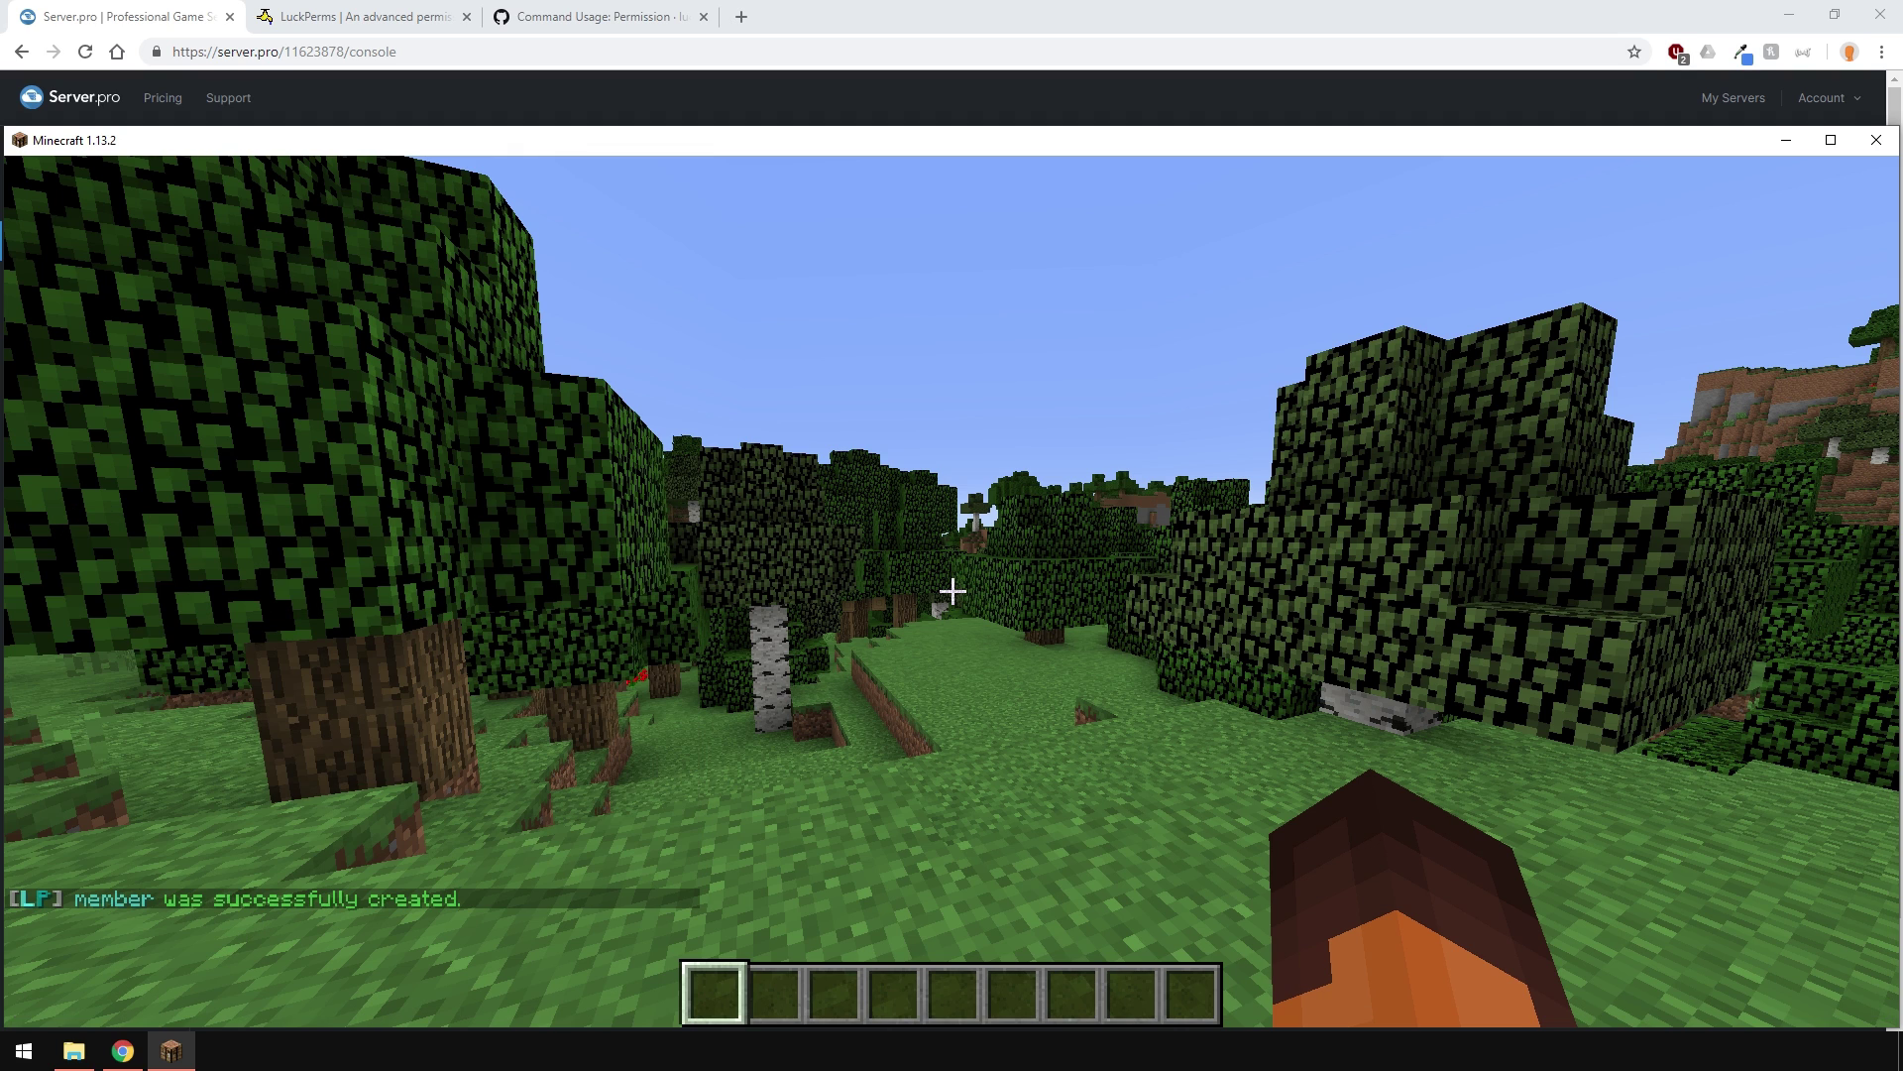
Create a LuckPerms group named owner with the /lp creategroup command.
key(slash)
text(lp cr)
key(Tab)
text(owner)
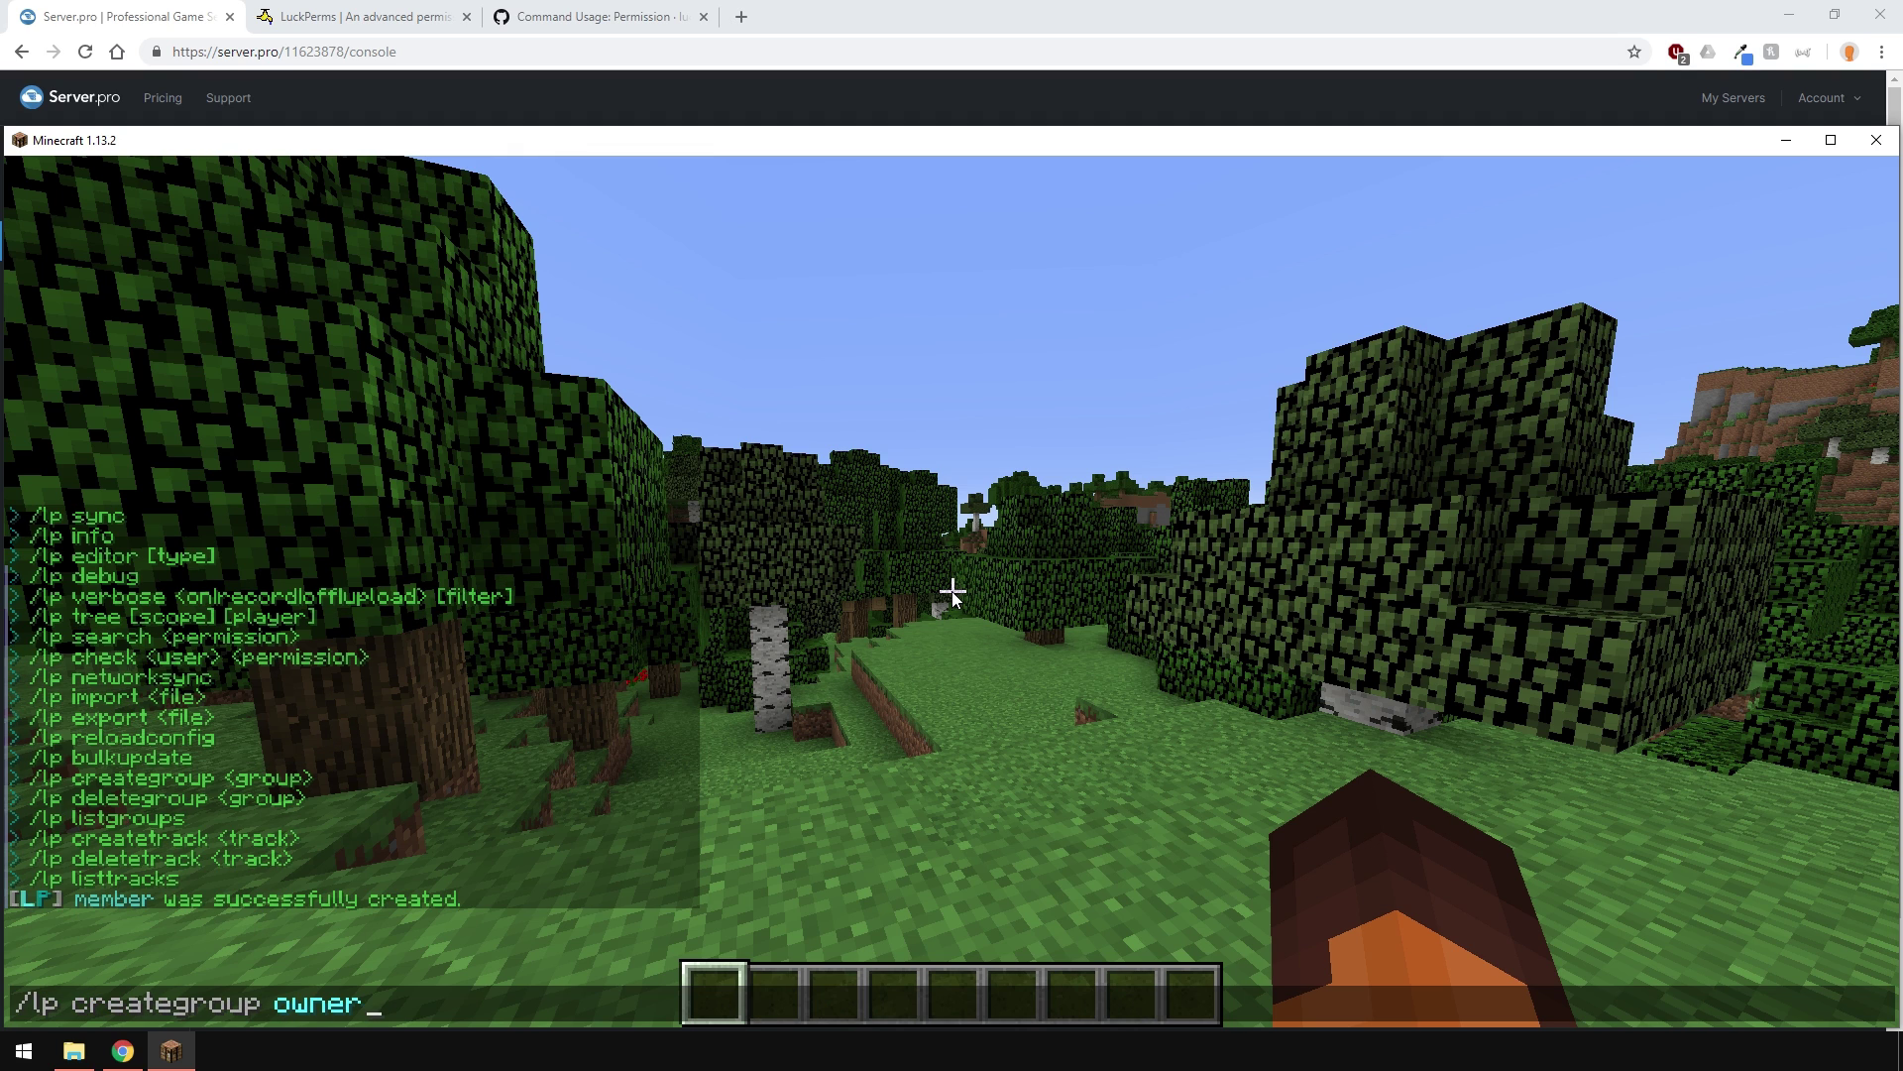
key(Return)
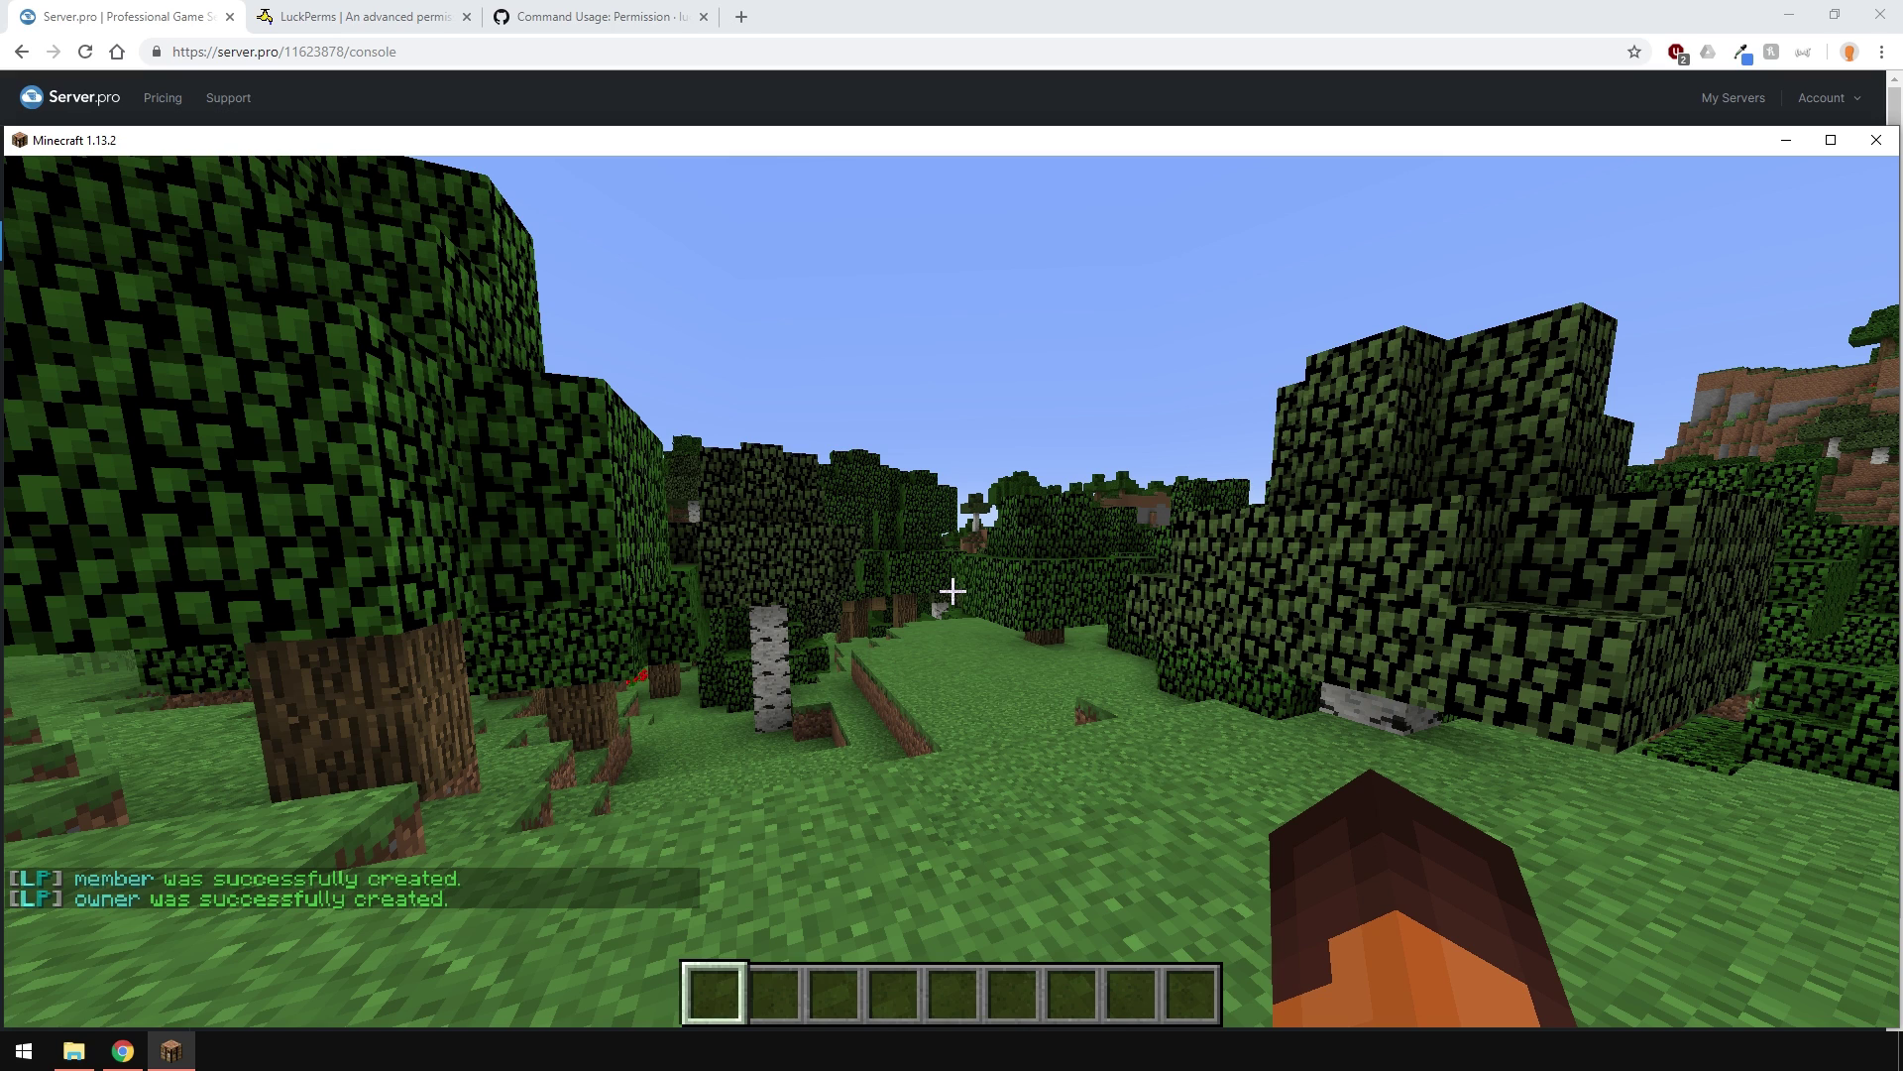
Switch to the Server.pro site and open the file upload dialog for the server's plugins folder.
key(t)
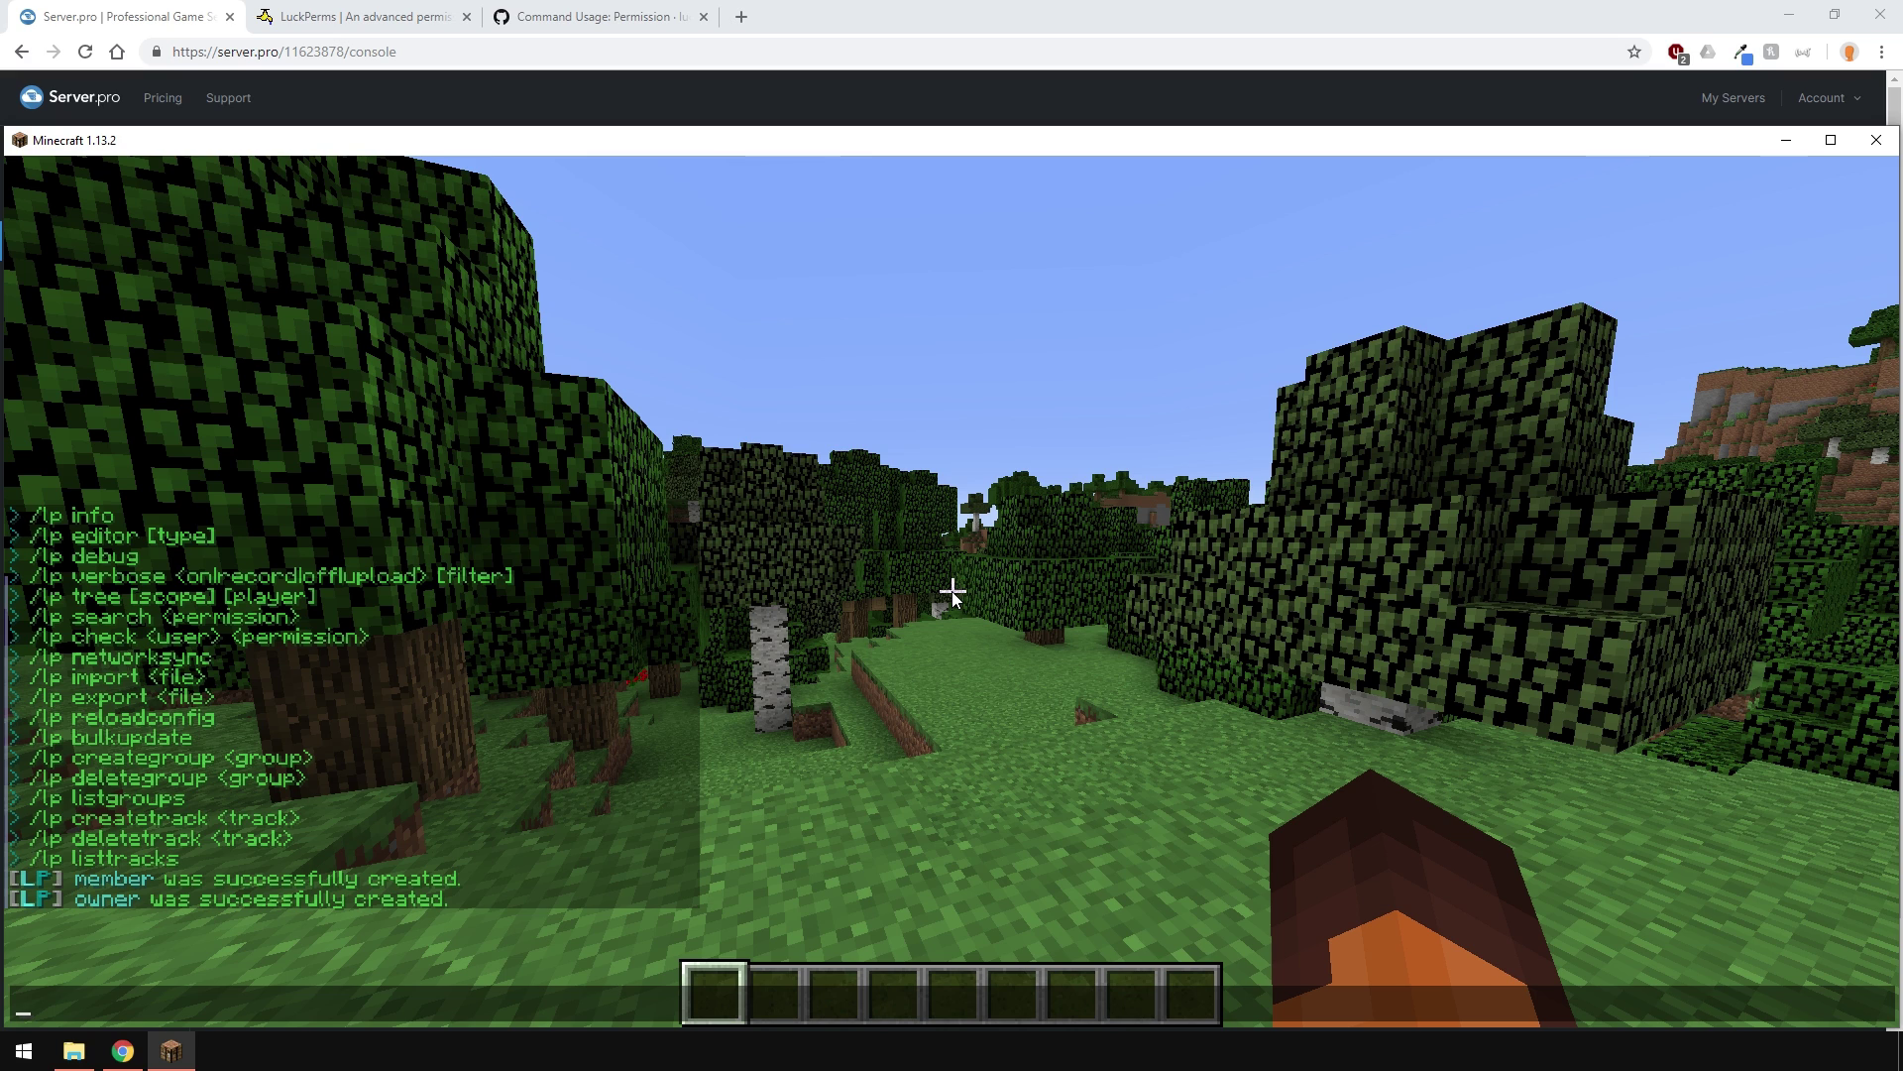
key(alt+Tab)
click(69, 200)
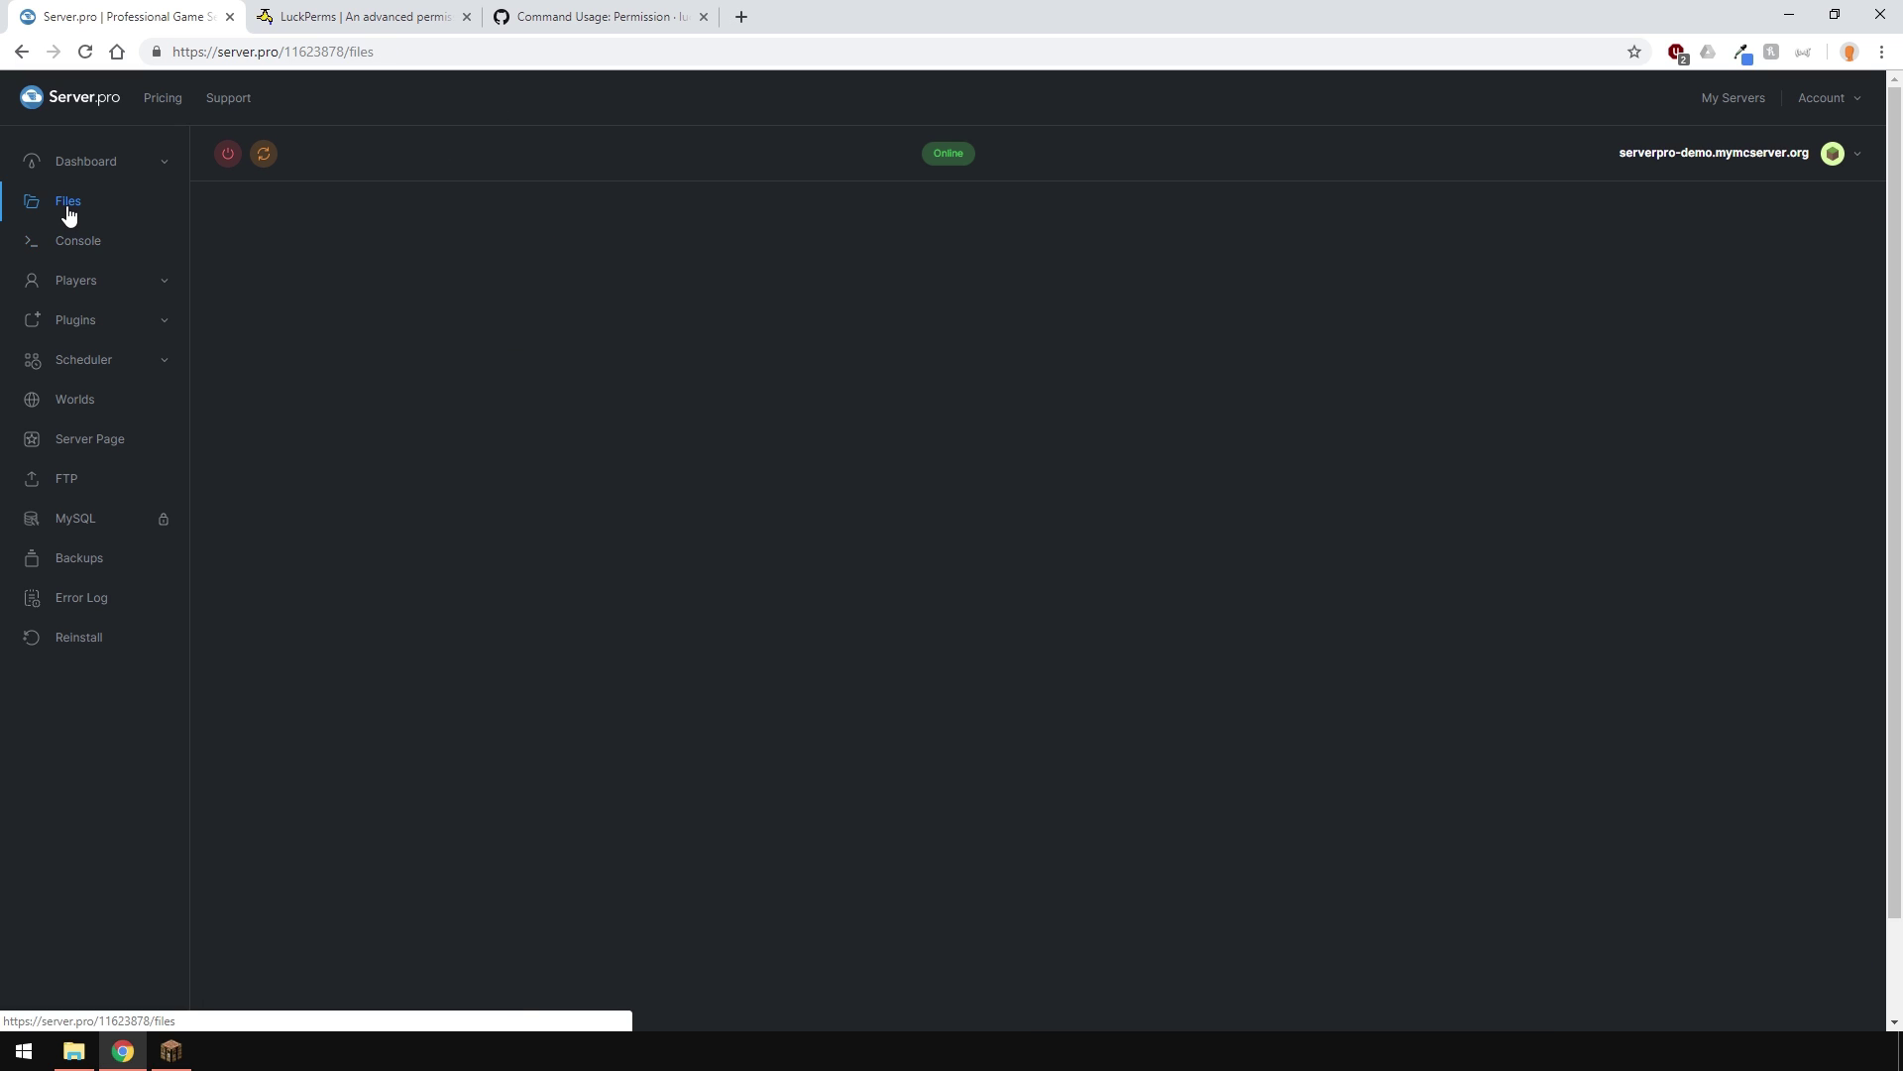
click(552, 396)
click(1532, 236)
Upload EssentialsX-2.16.0.3.jar, EssentialsXChat-2.16.0.3.jar and Vault.jar to the plugins folder and restart the server.
click(996, 461)
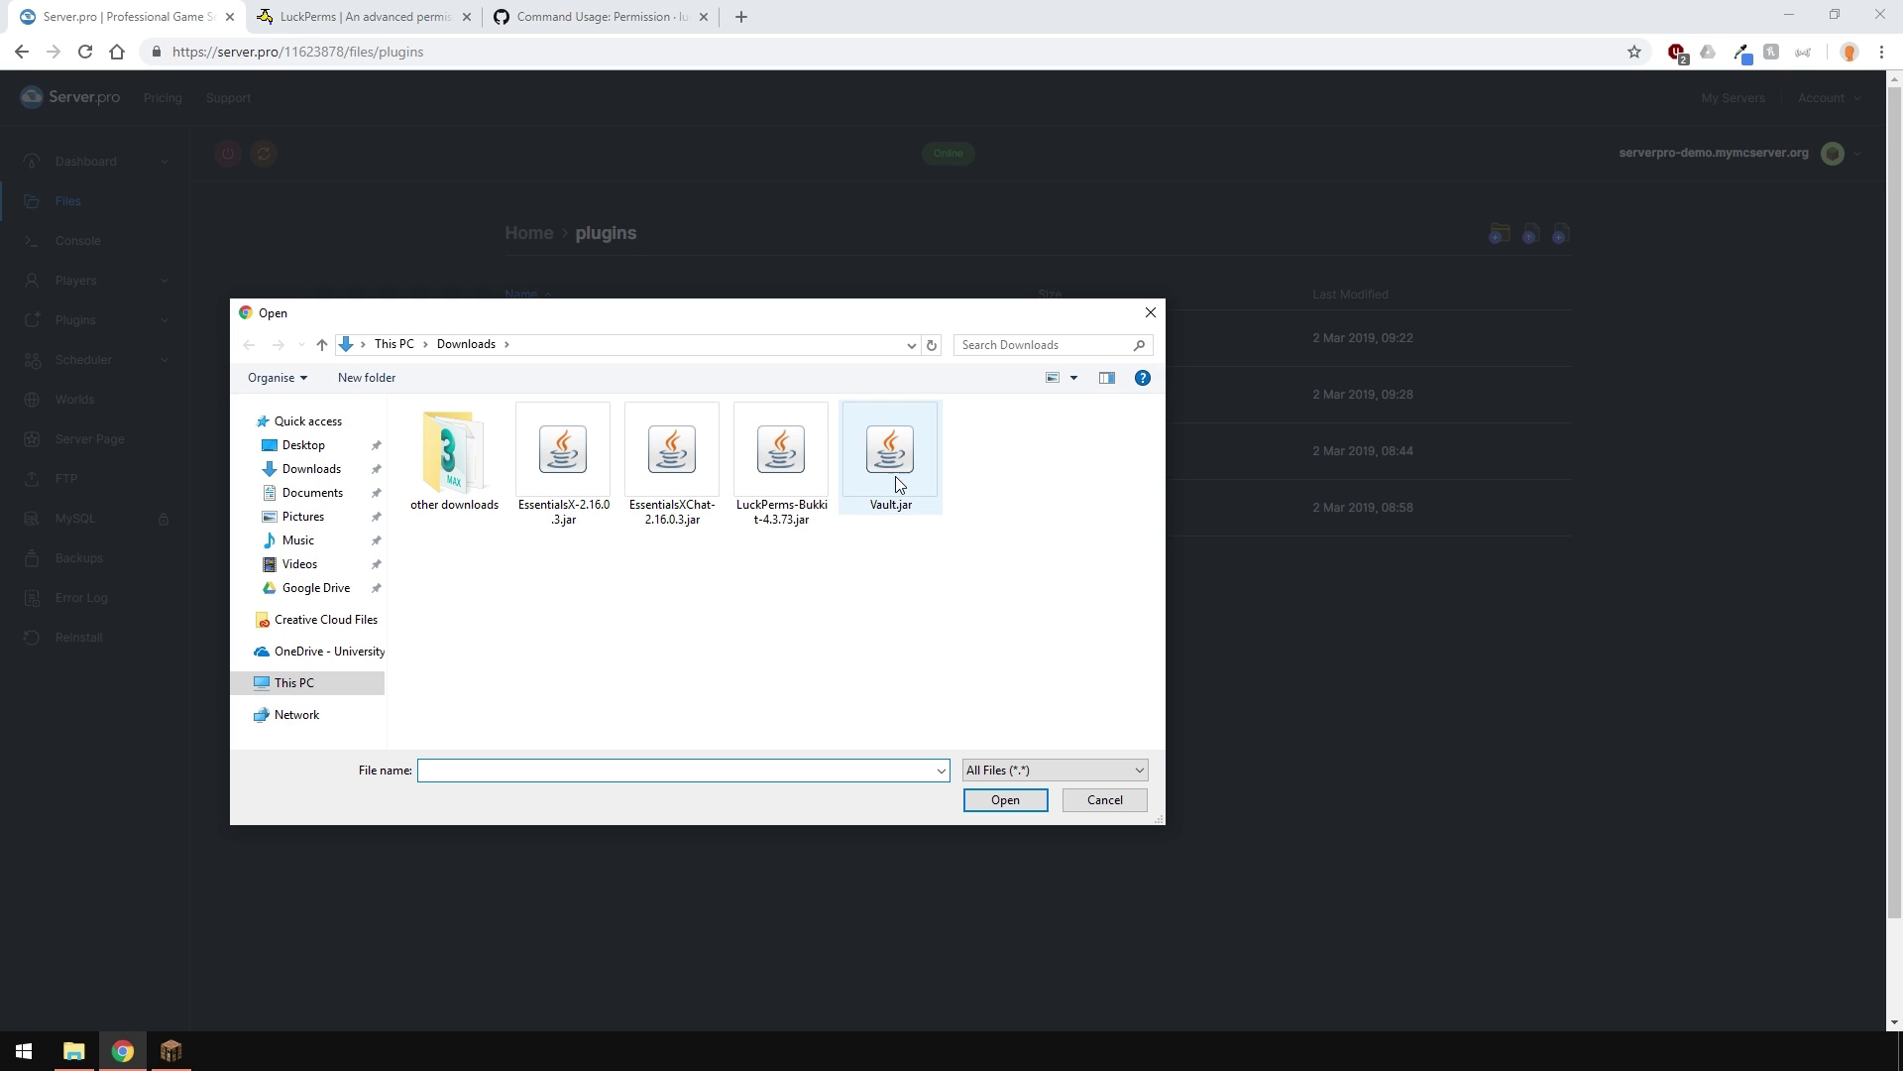
click(892, 466)
drag(697, 566, 565, 470)
click(1005, 800)
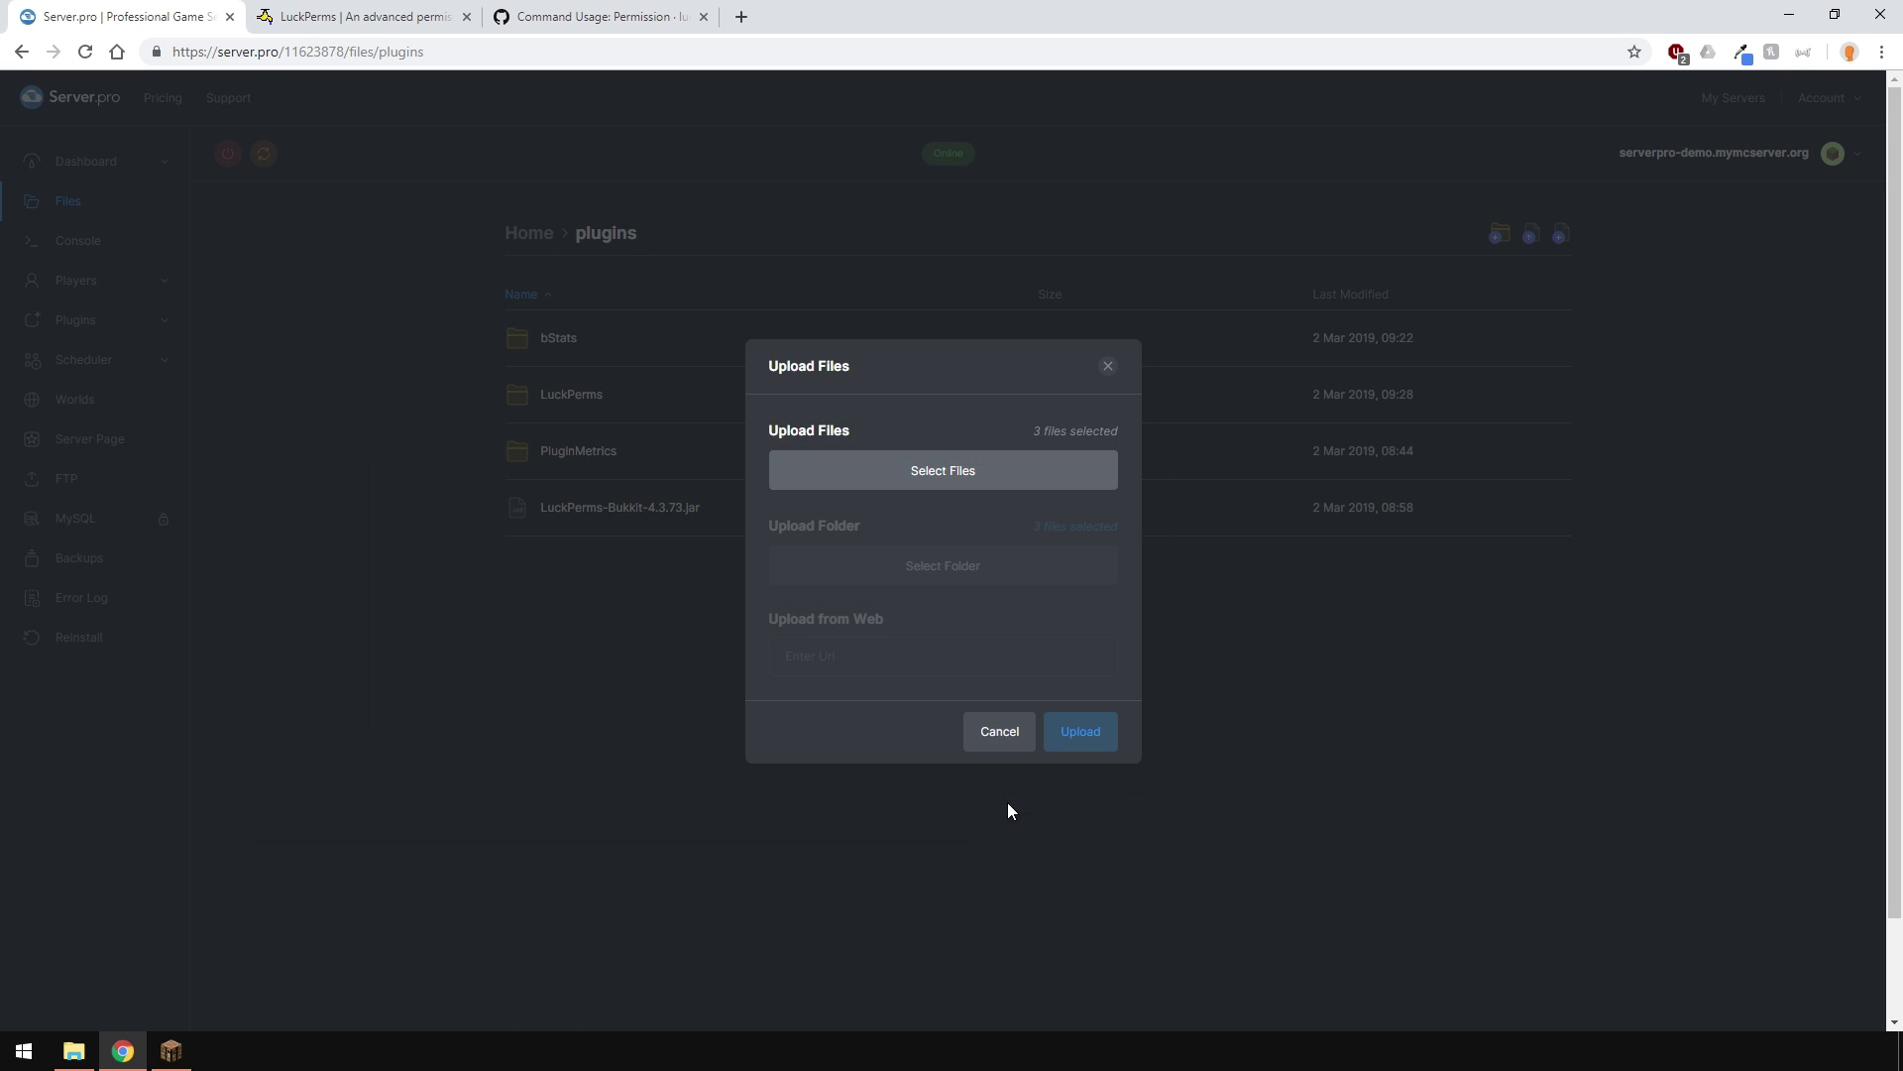
click(1067, 746)
click(262, 153)
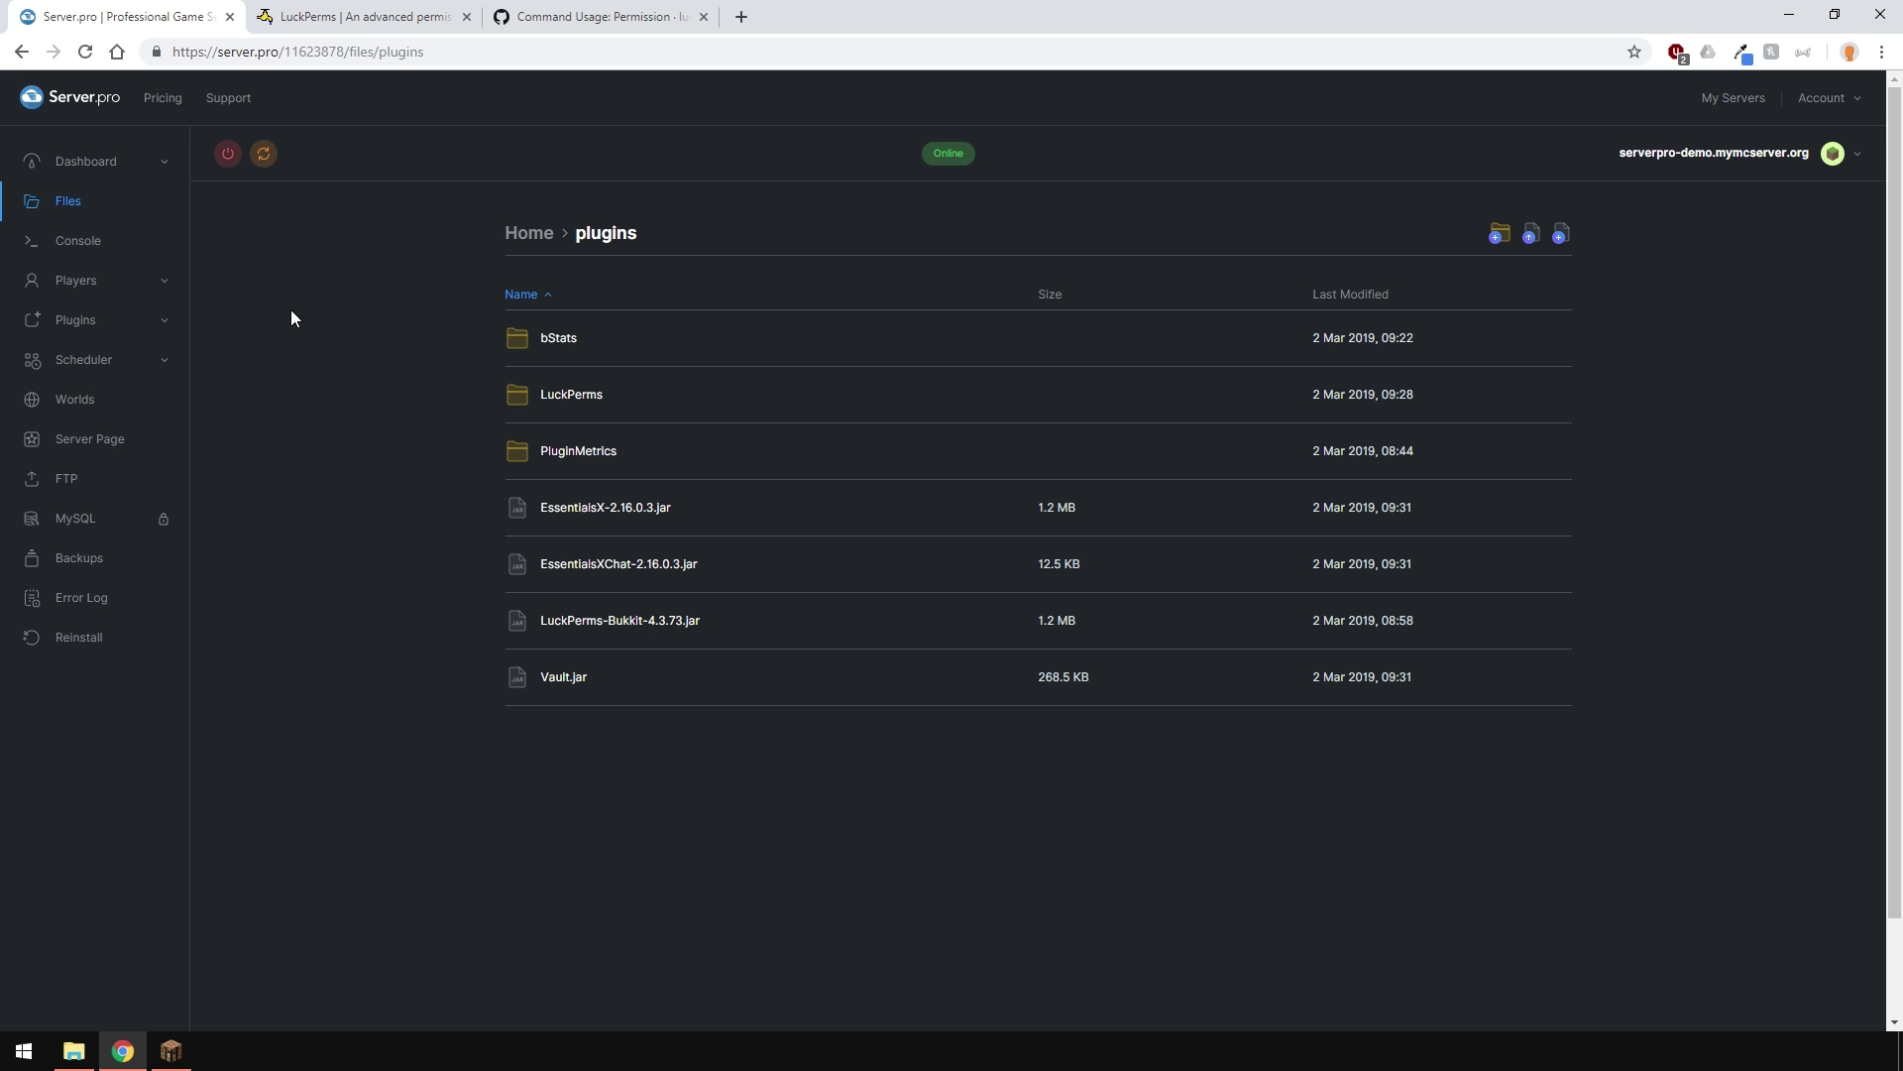
In Minecraft, add the prefix "&7[Guest]" at priority 1 to the LuckPerms default group and send the chat message "test".
click(171, 1051)
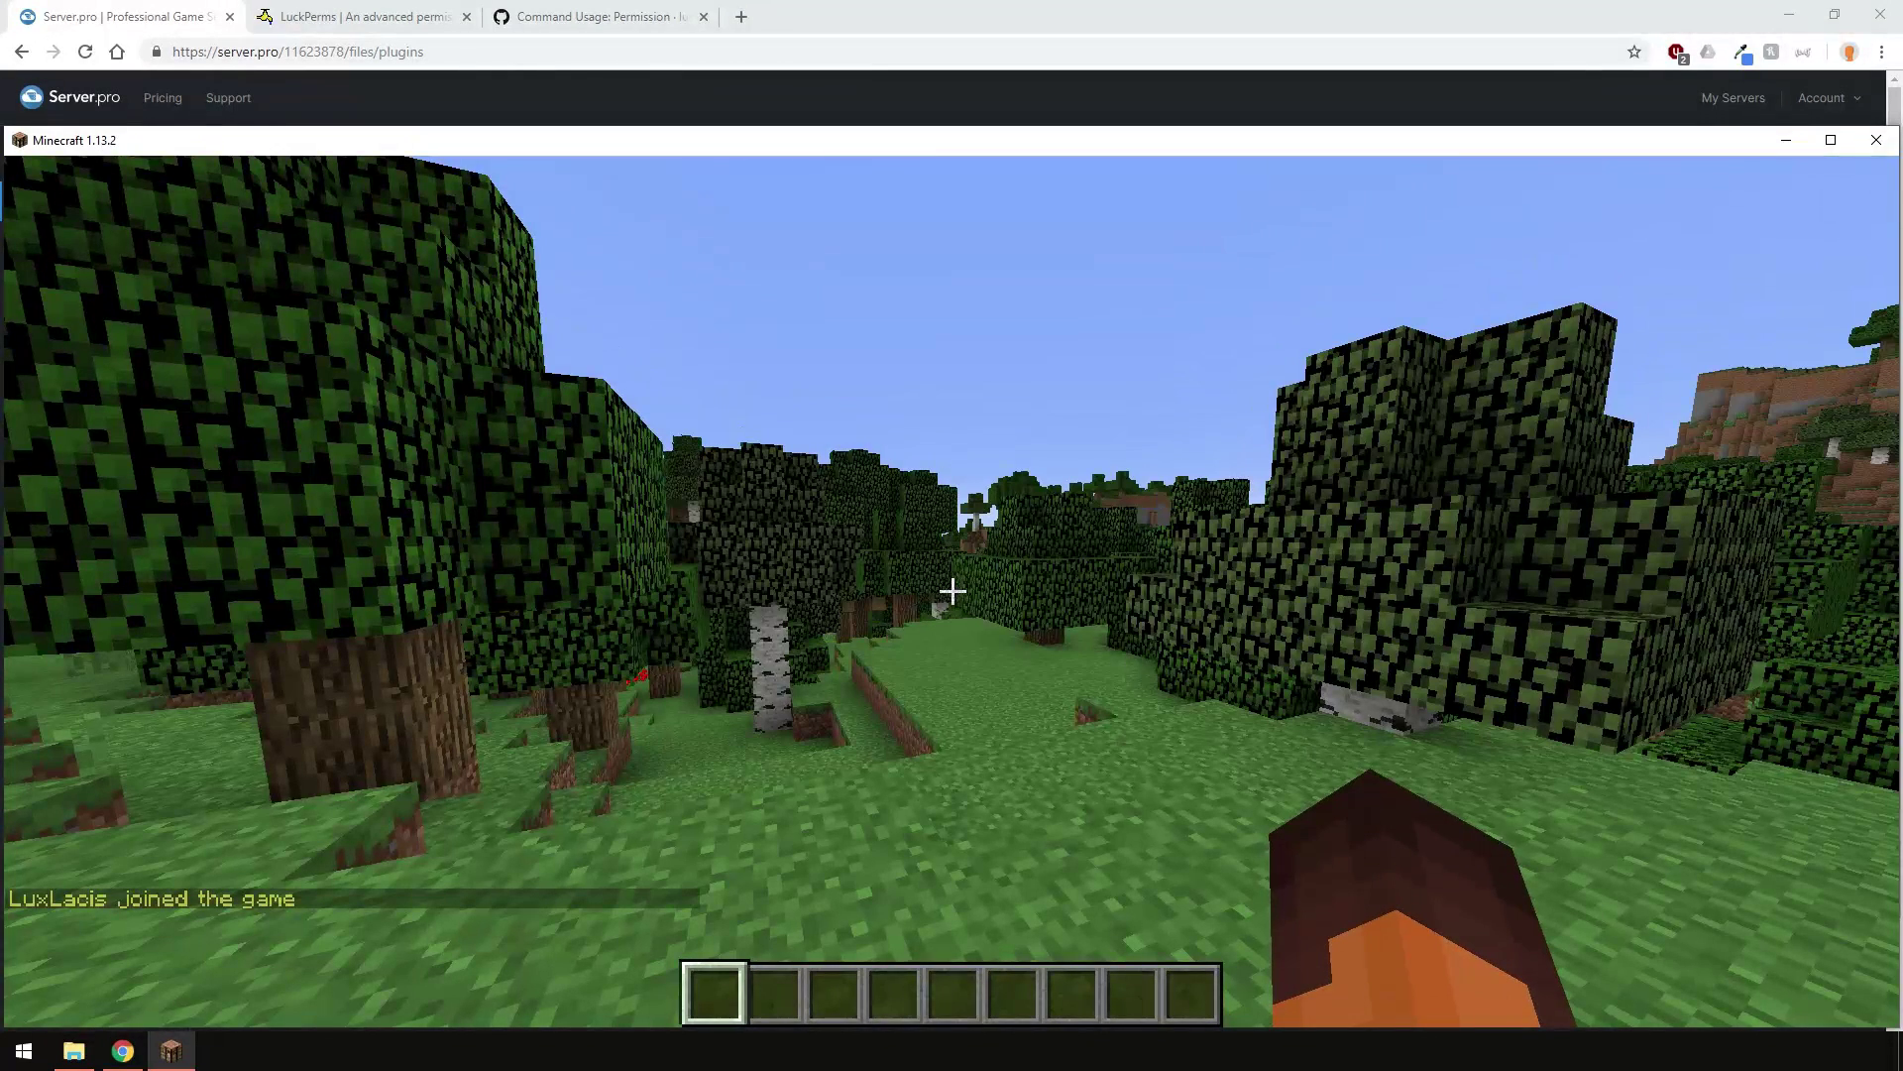
key(slash)
text(lp grou)
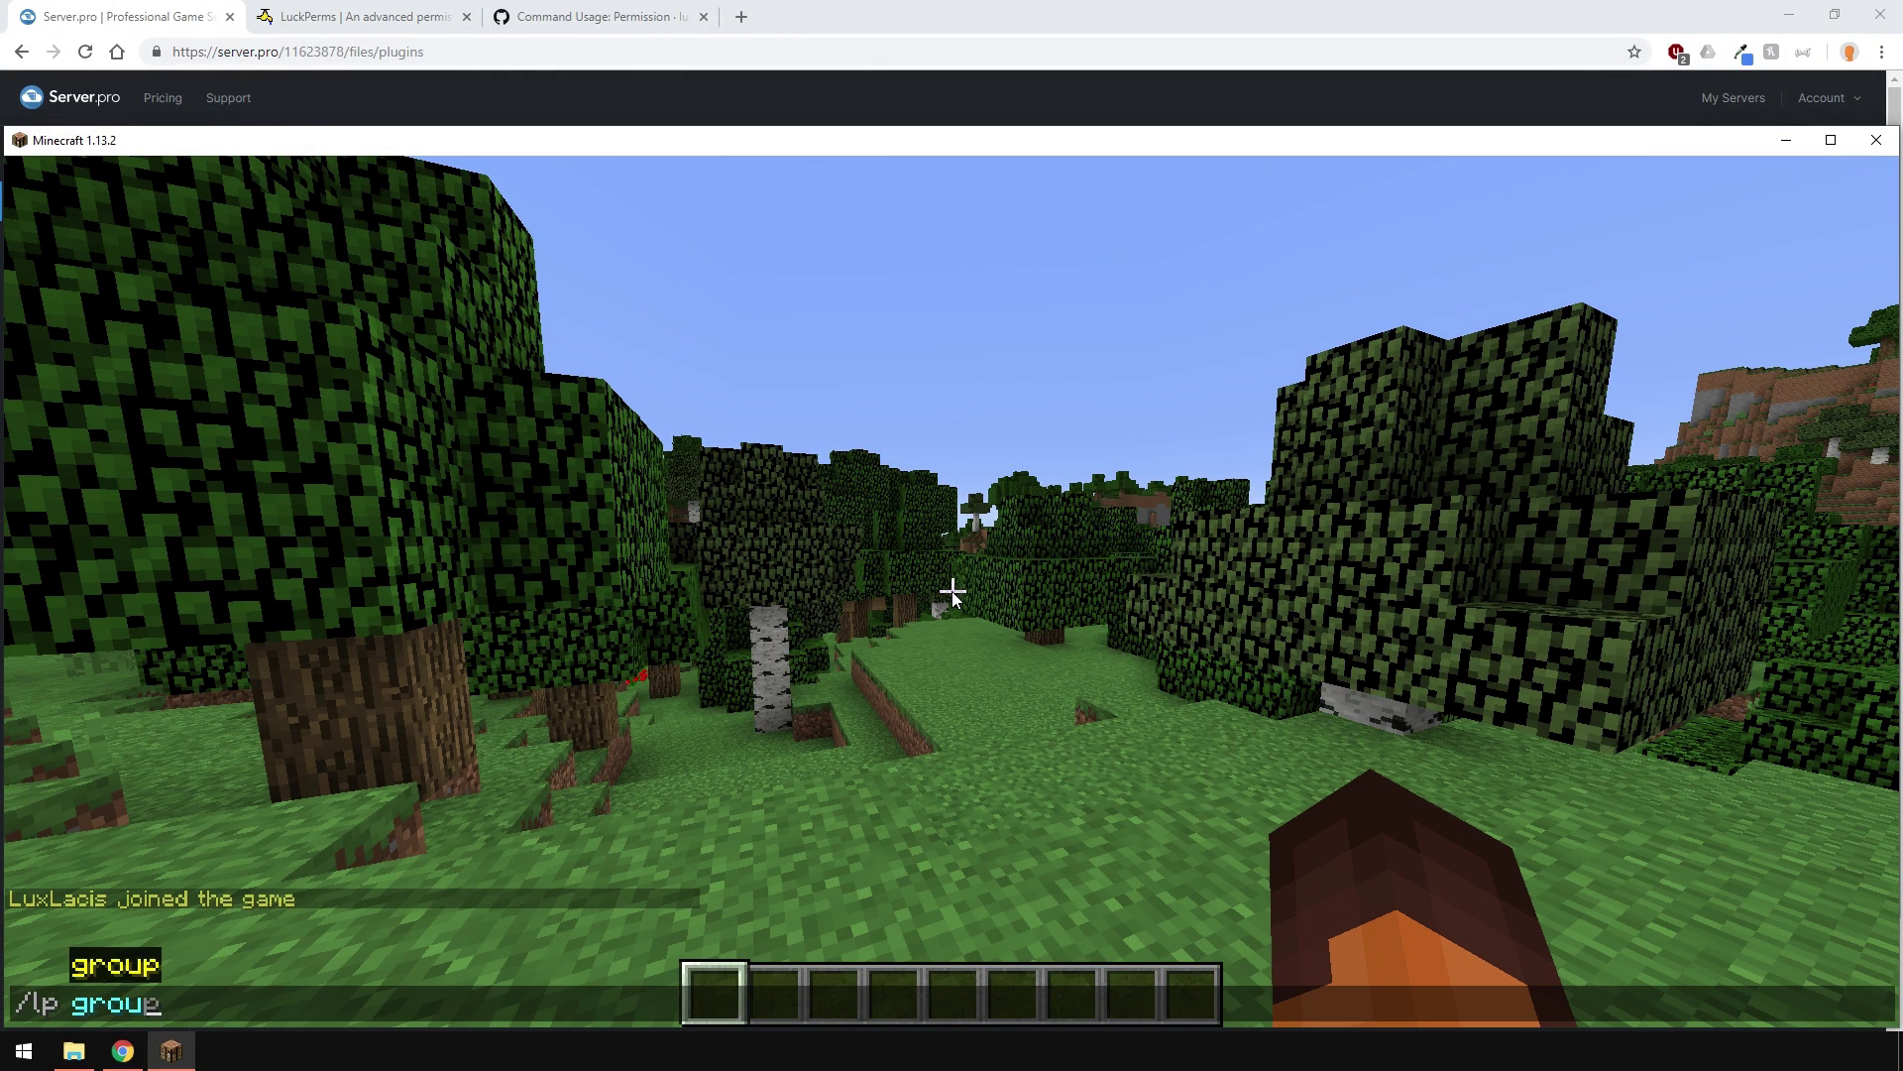
text(p default meta a)
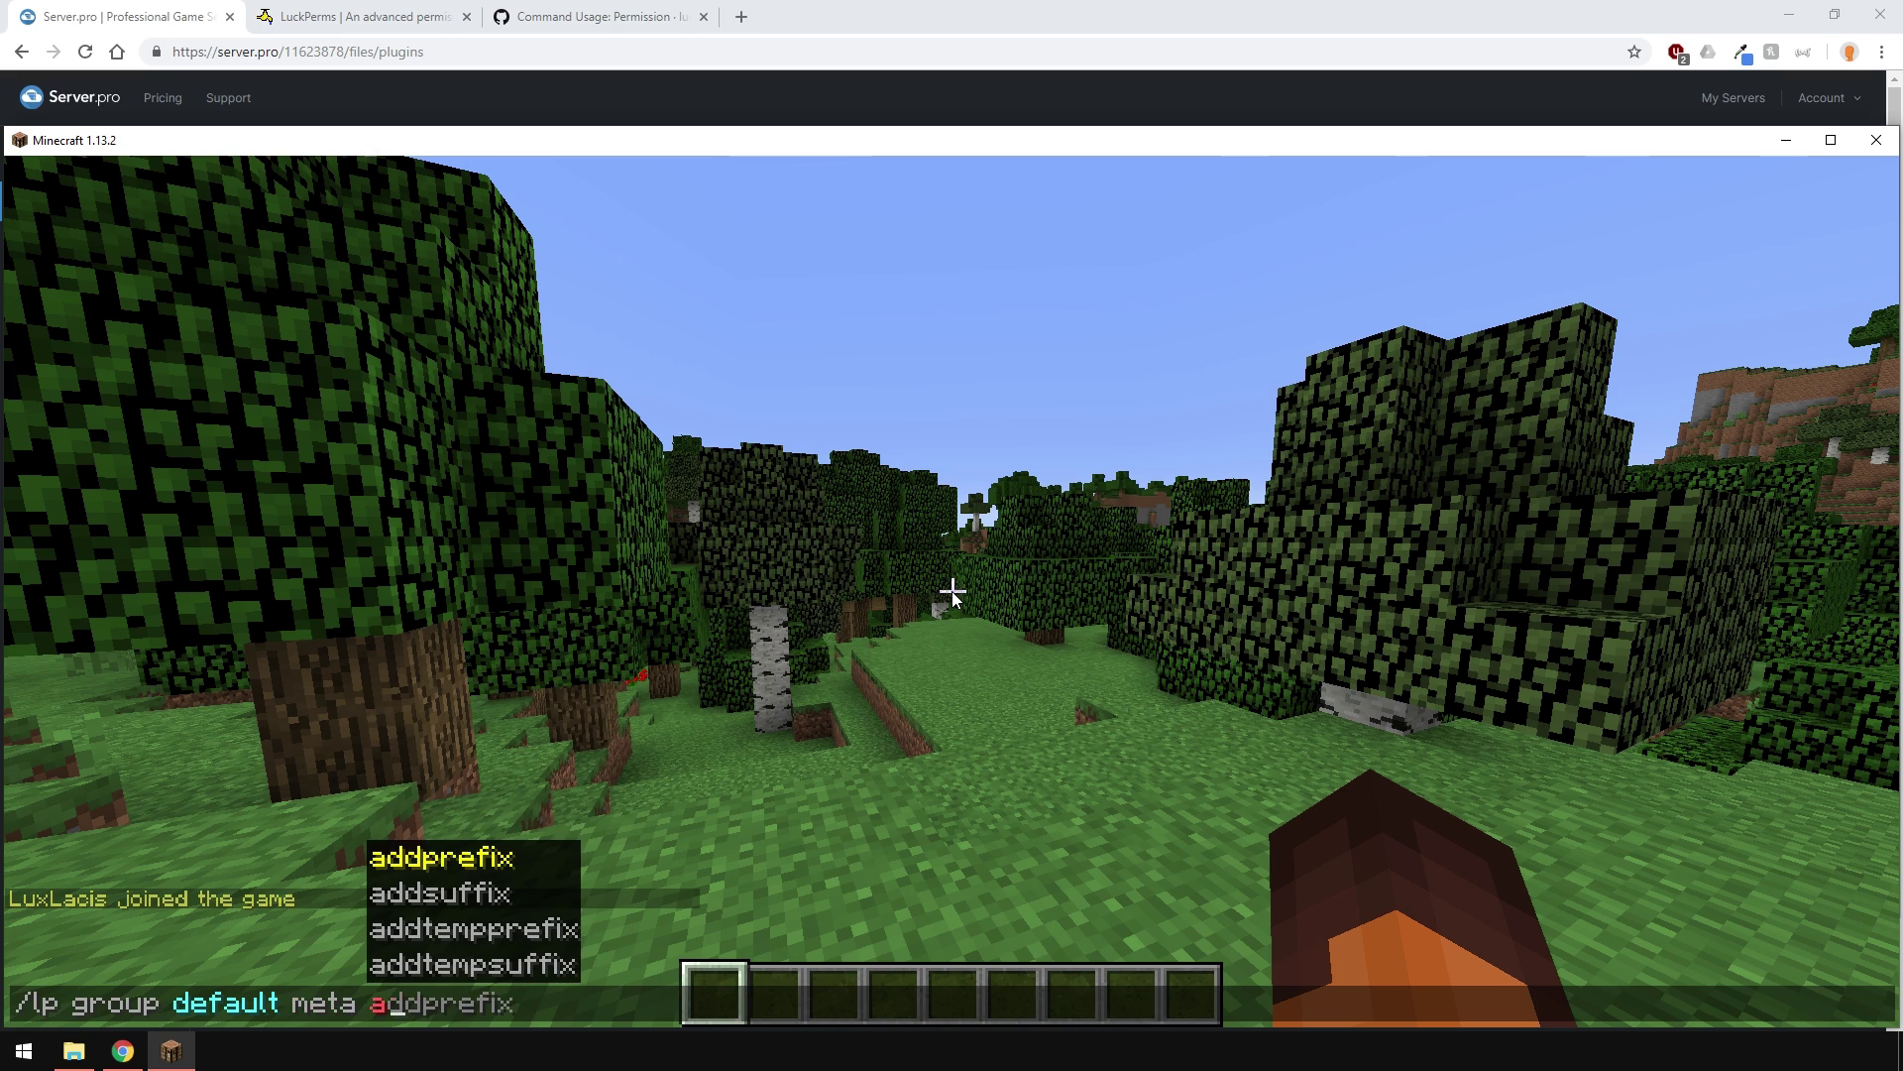
key(Tab)
text(1 "")
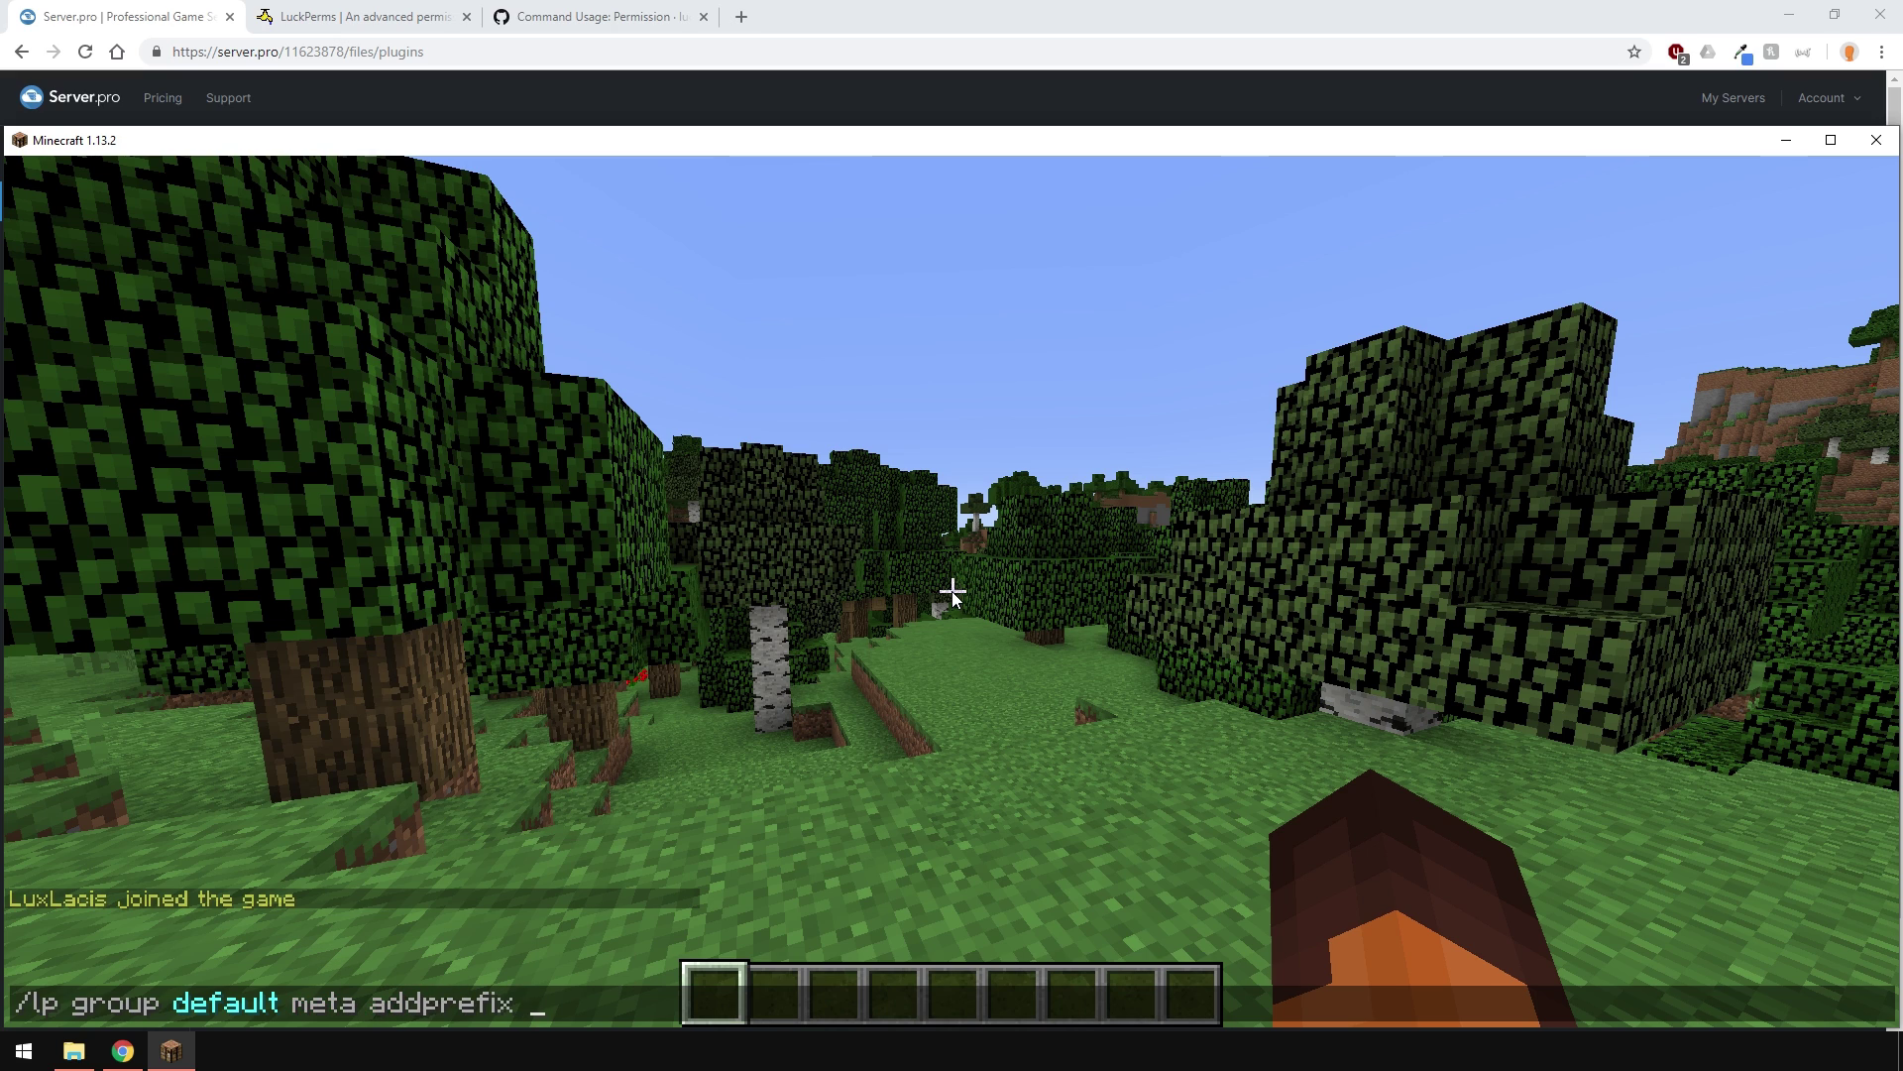
text(&7[Guest])
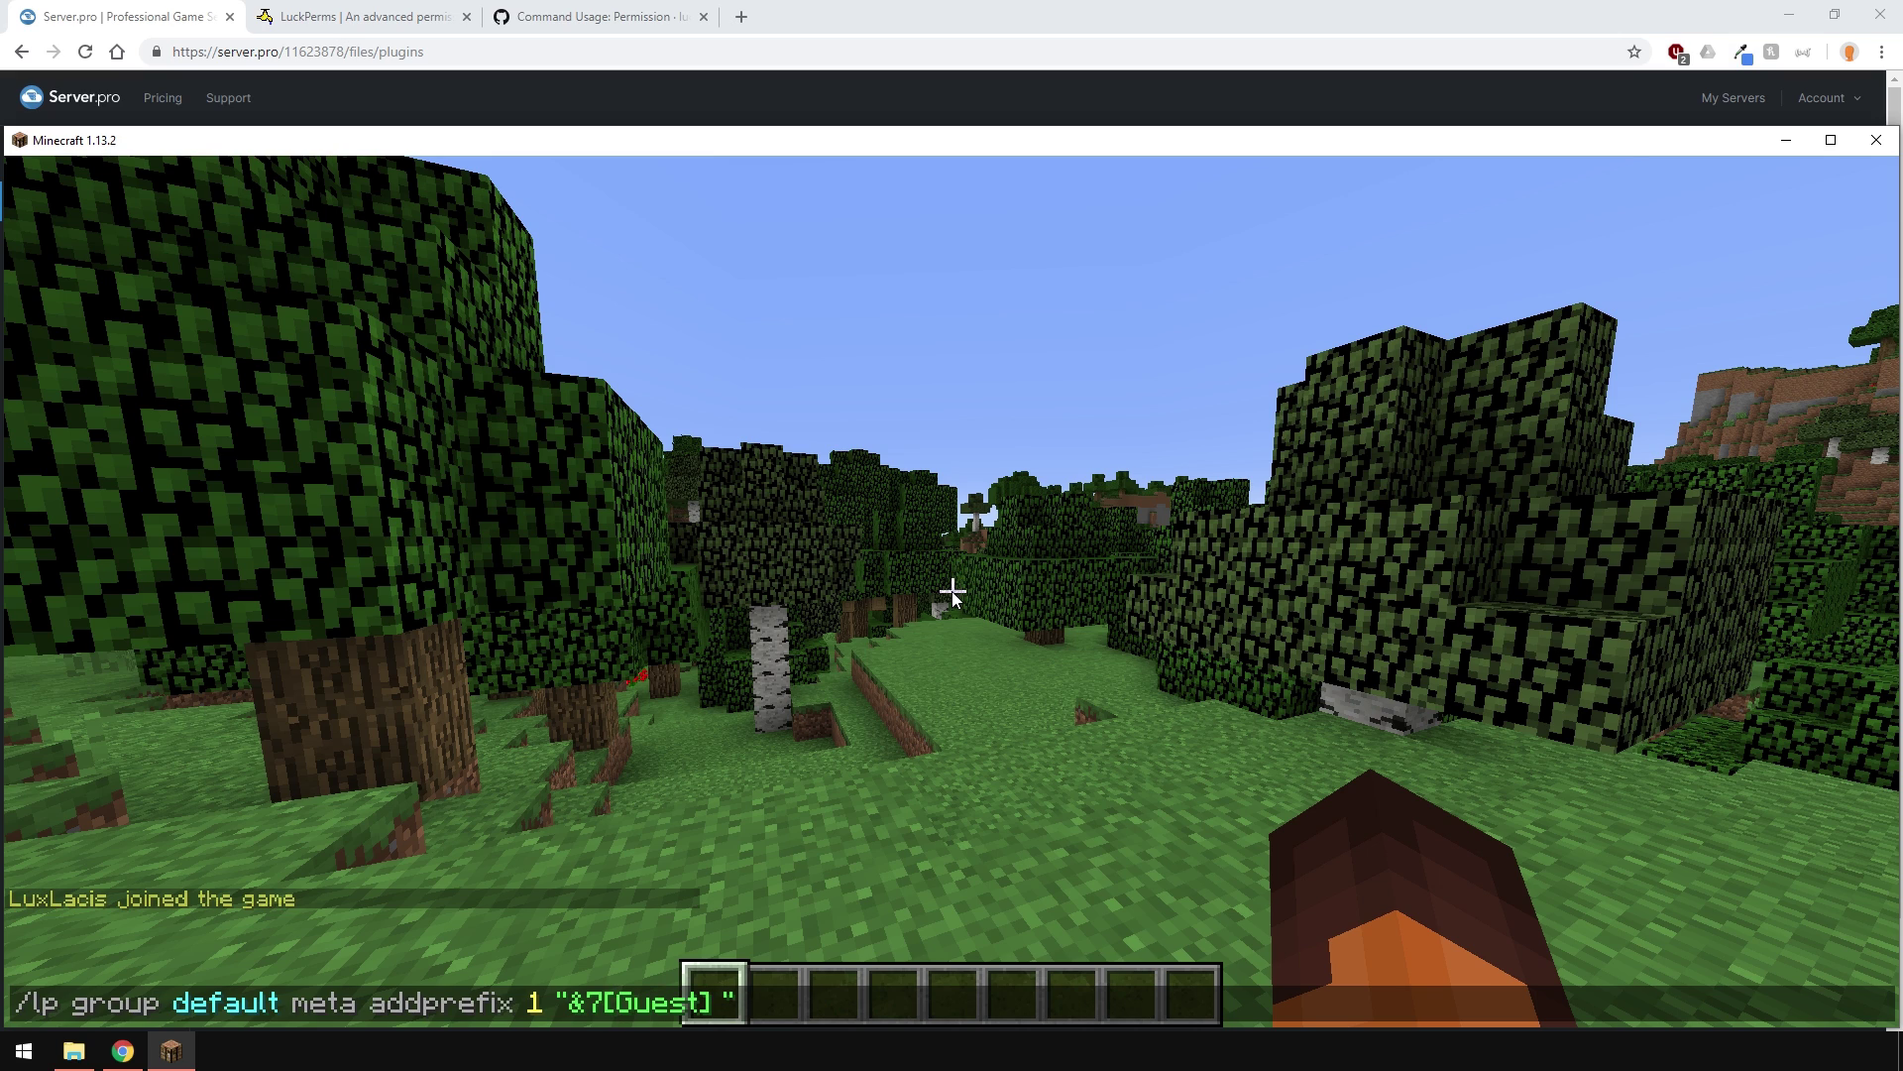
text( &f)
key(Return)
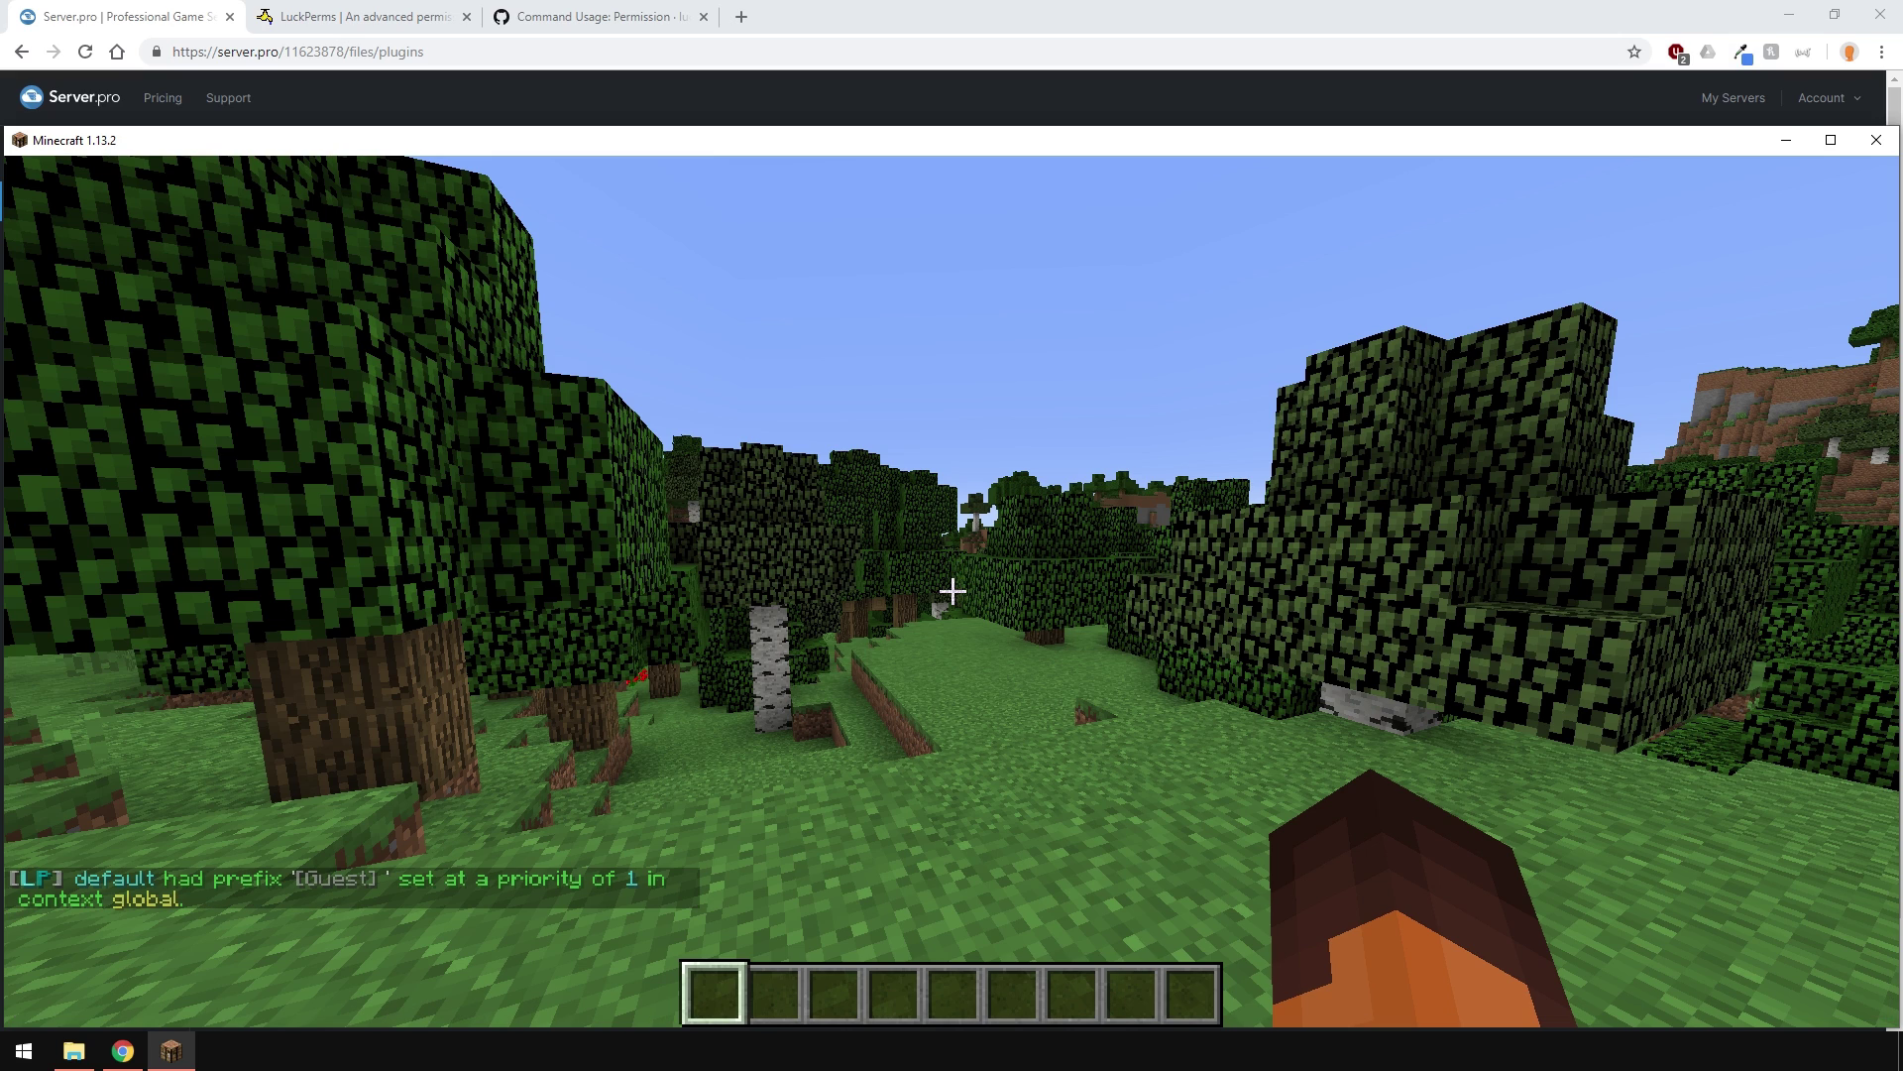
text(ttest)
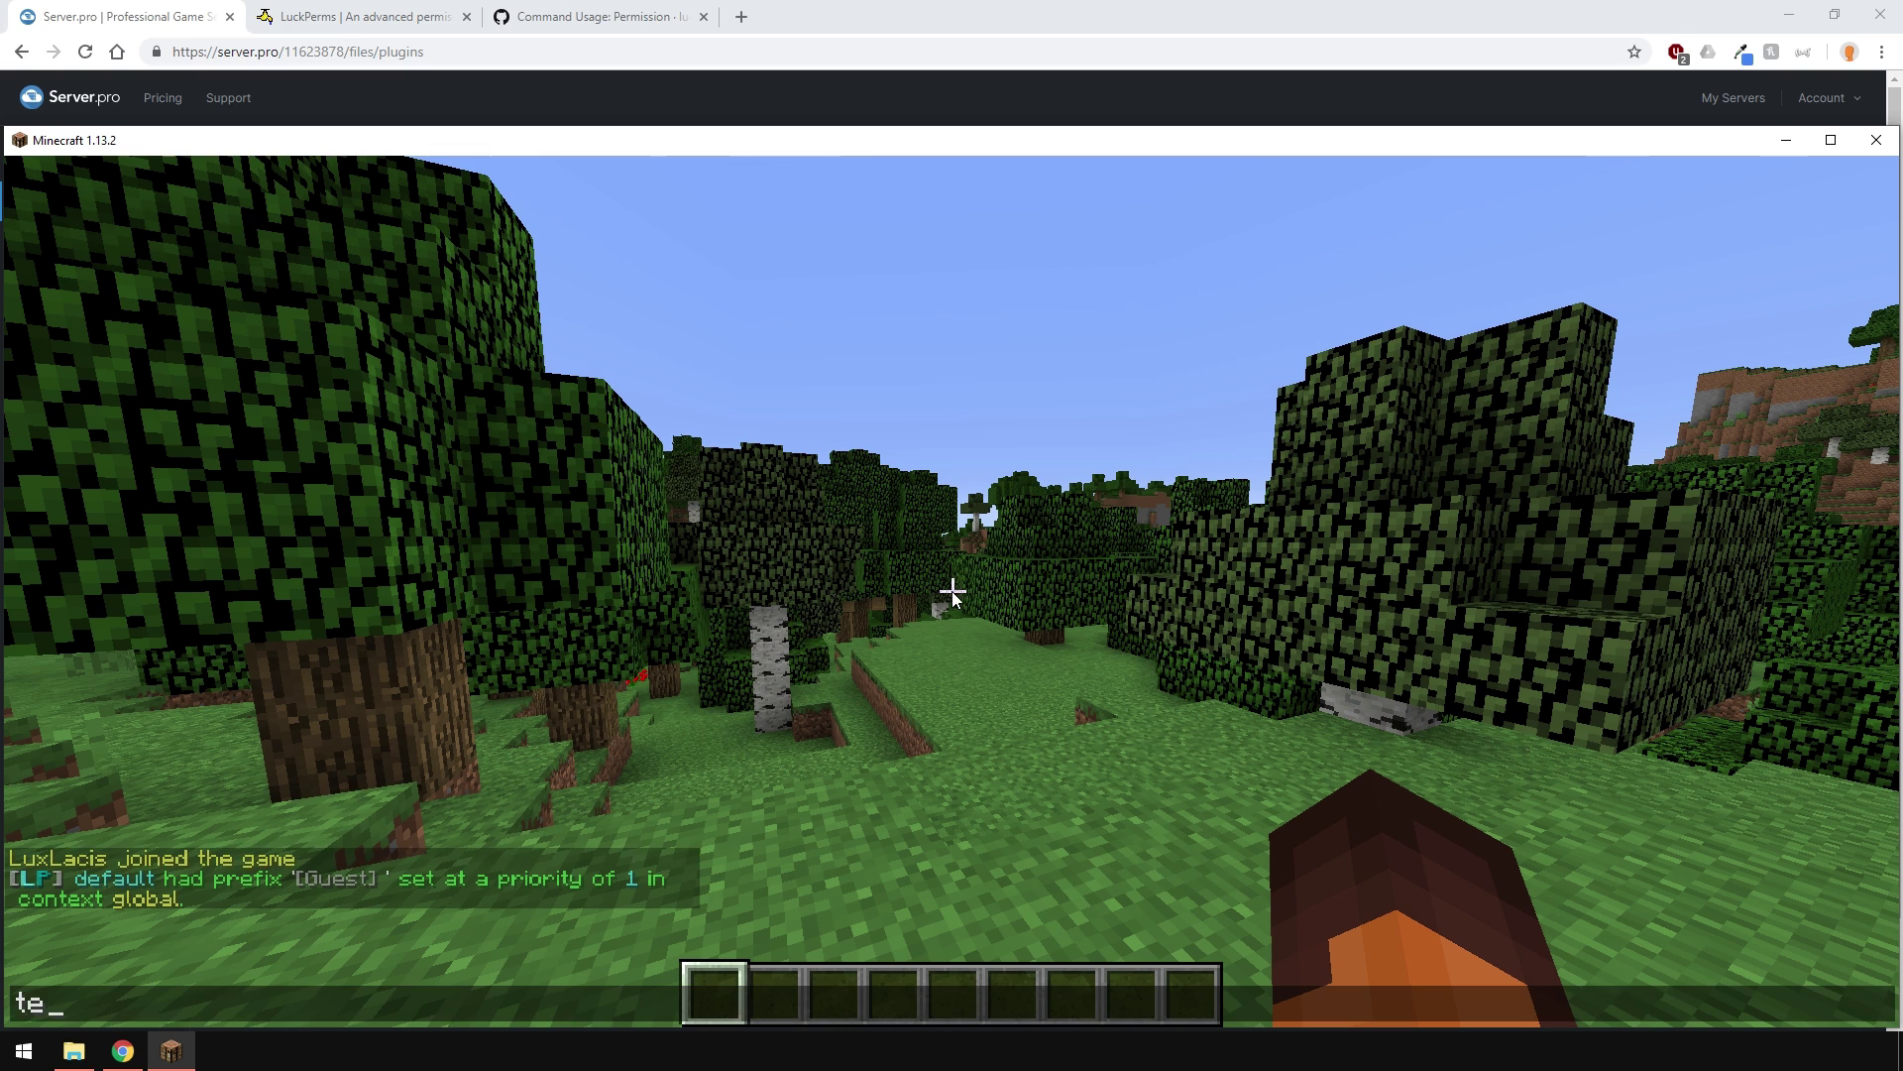
key(Return)
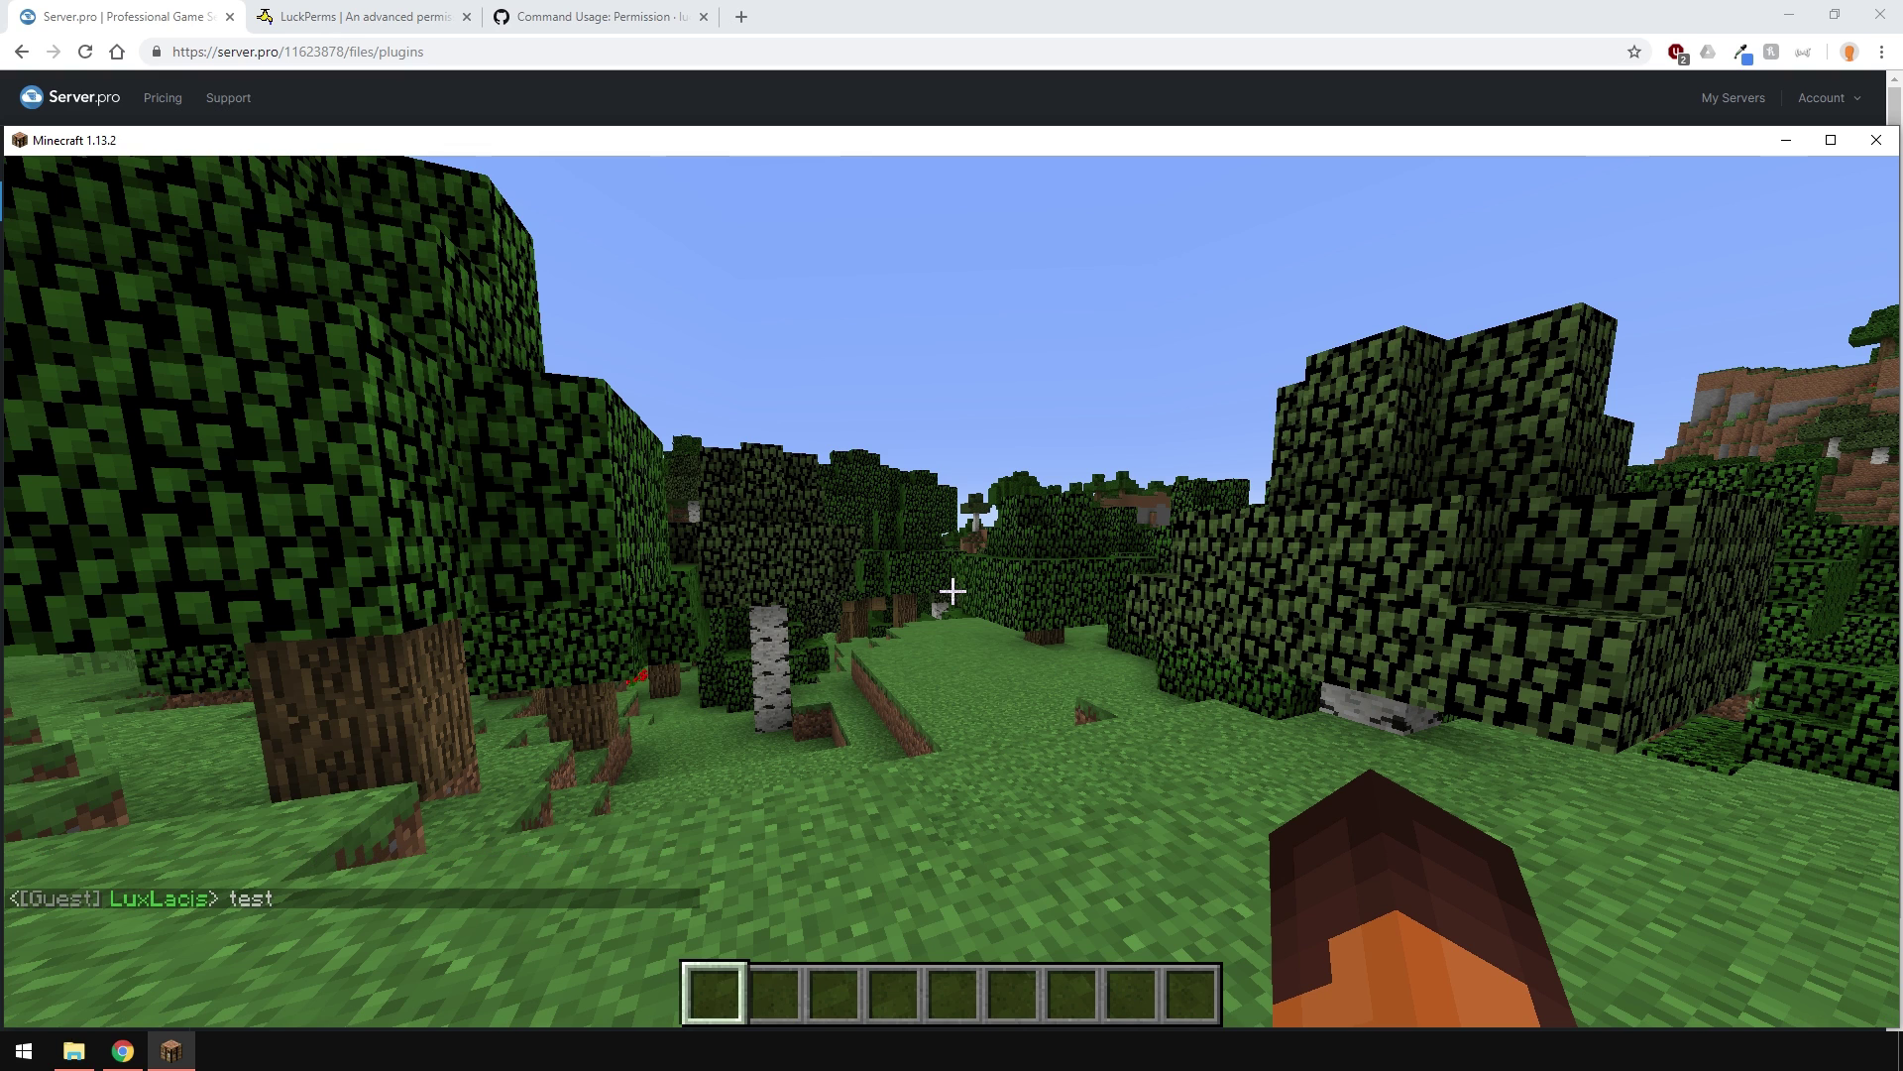
Add the prefix "&c[Member] &a" at priority 2 to the member group with the /lp group meta addprefix command.
text(/lp group member meta addprefix 2 "&c[Member]")
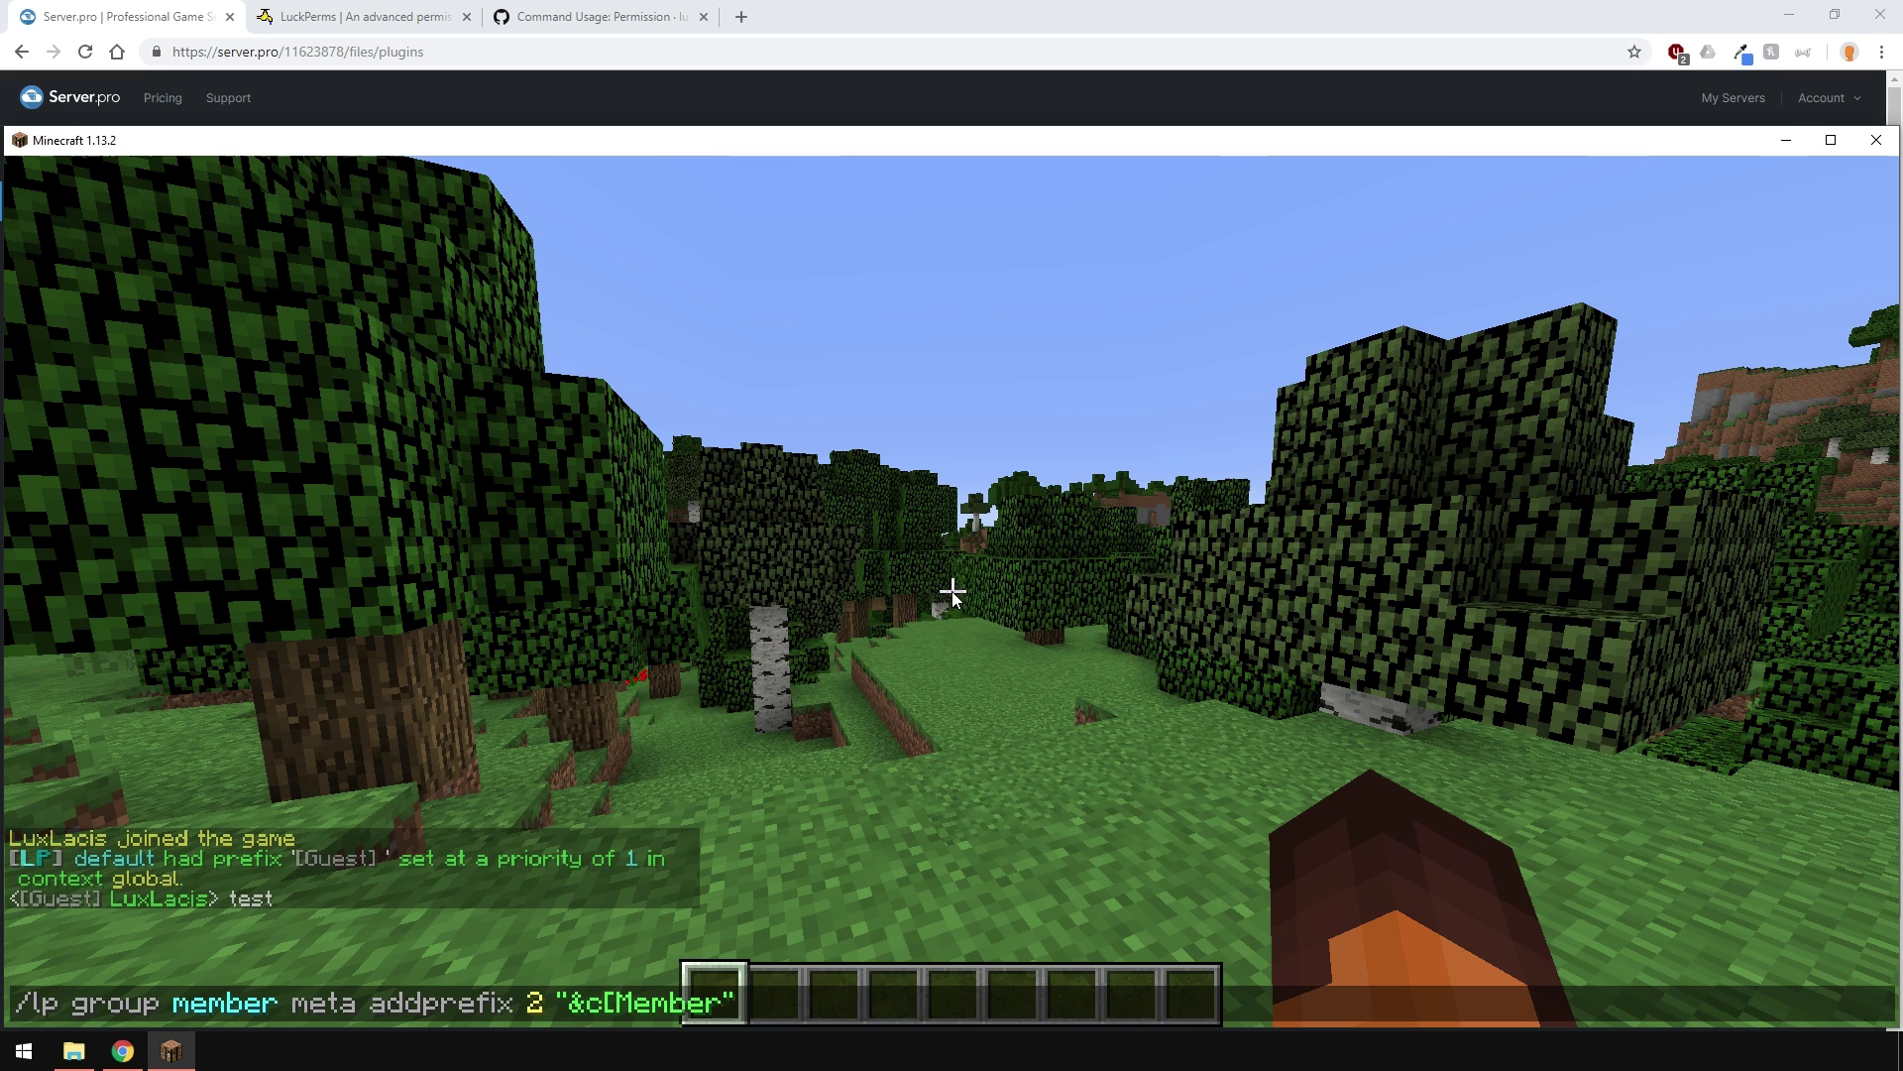
key(Left)
text(&a)
key(Return)
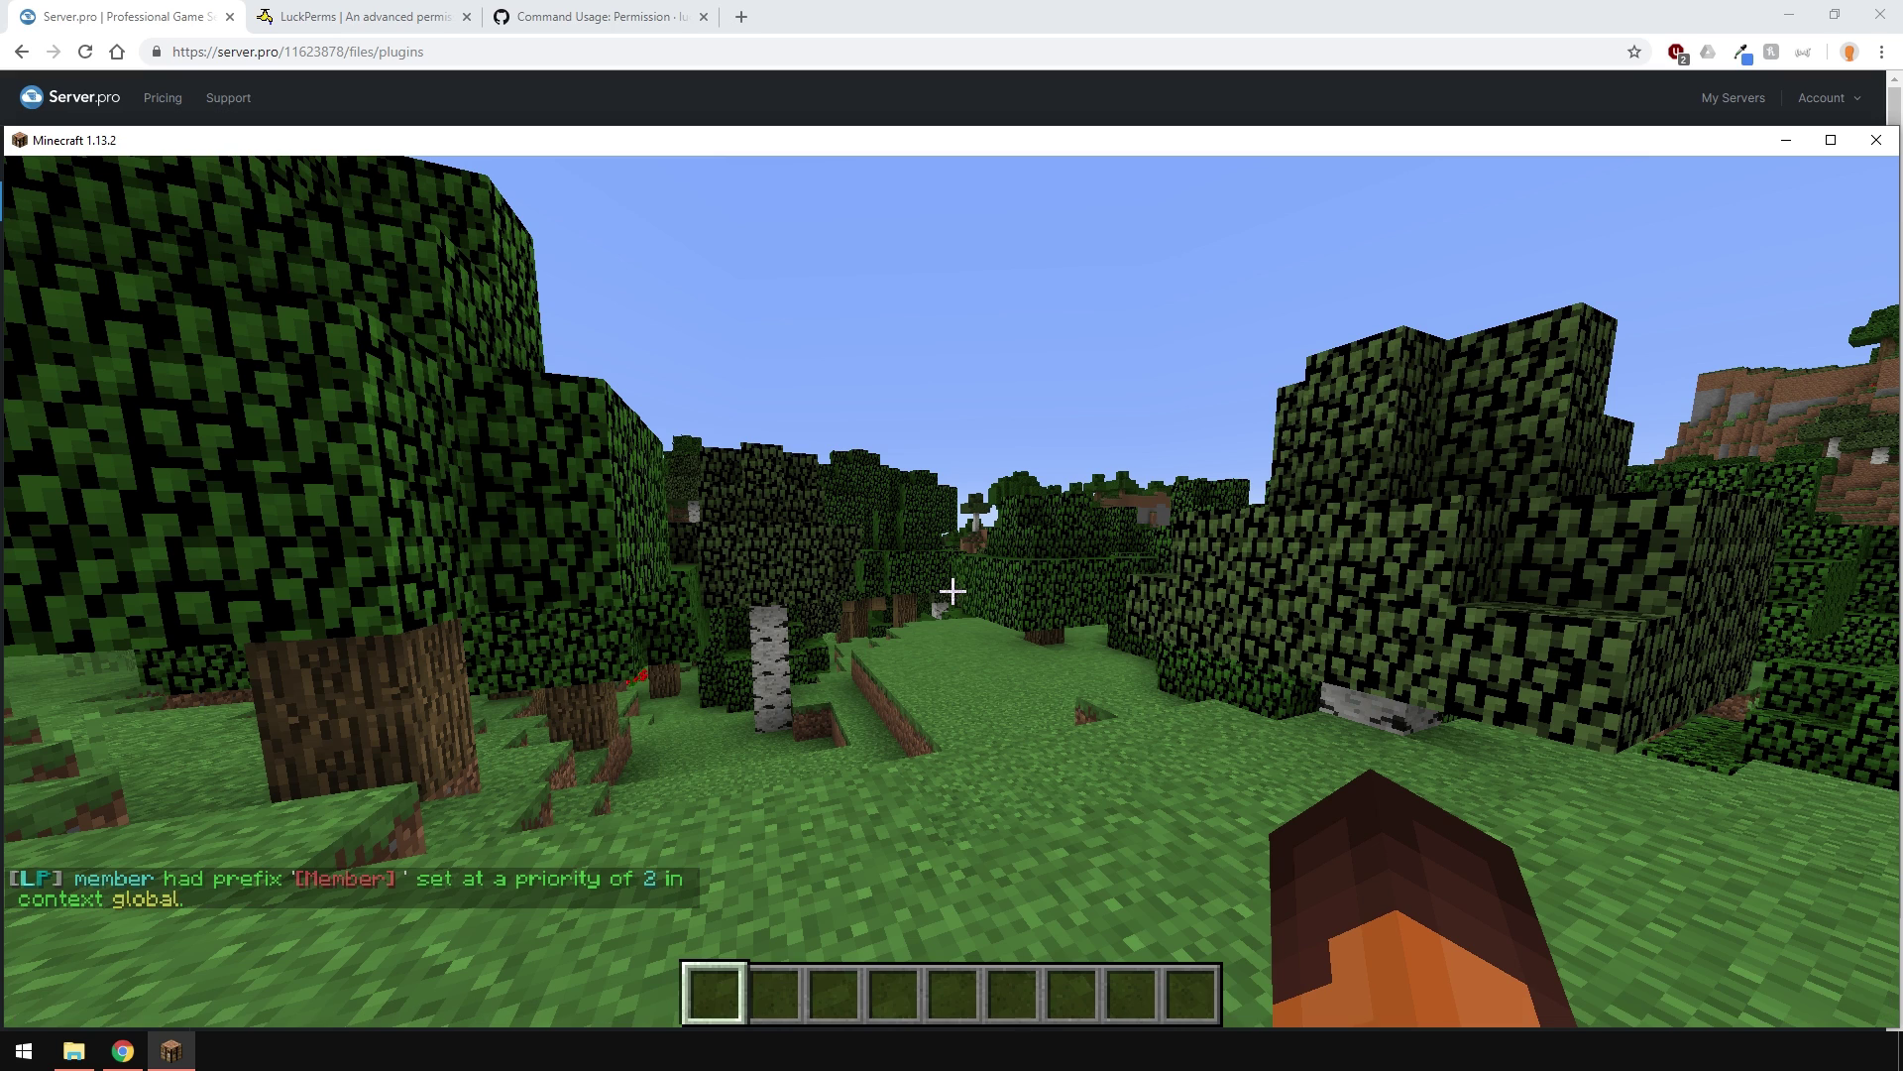
Reuse the previous command to add the prefix "&d[Owner] &a" at priority 999 to the owner group.
key(t)
key(Up)
key(Left)
key(Left)
key(Left)
key(Left)
key(Left)
key(Left)
key(Left)
key(Left)
key(Left)
key(Left)
key(Left)
key(Left)
key(Left)
key(Left)
key(Left)
key(Left)
key(Left)
key(Left)
key(Left)
key(Left)
key(BackSpace)
key(BackSpace)
key(BackSpace)
key(BackSpace)
key(BackSpace)
key(BackSpace)
text(owner)
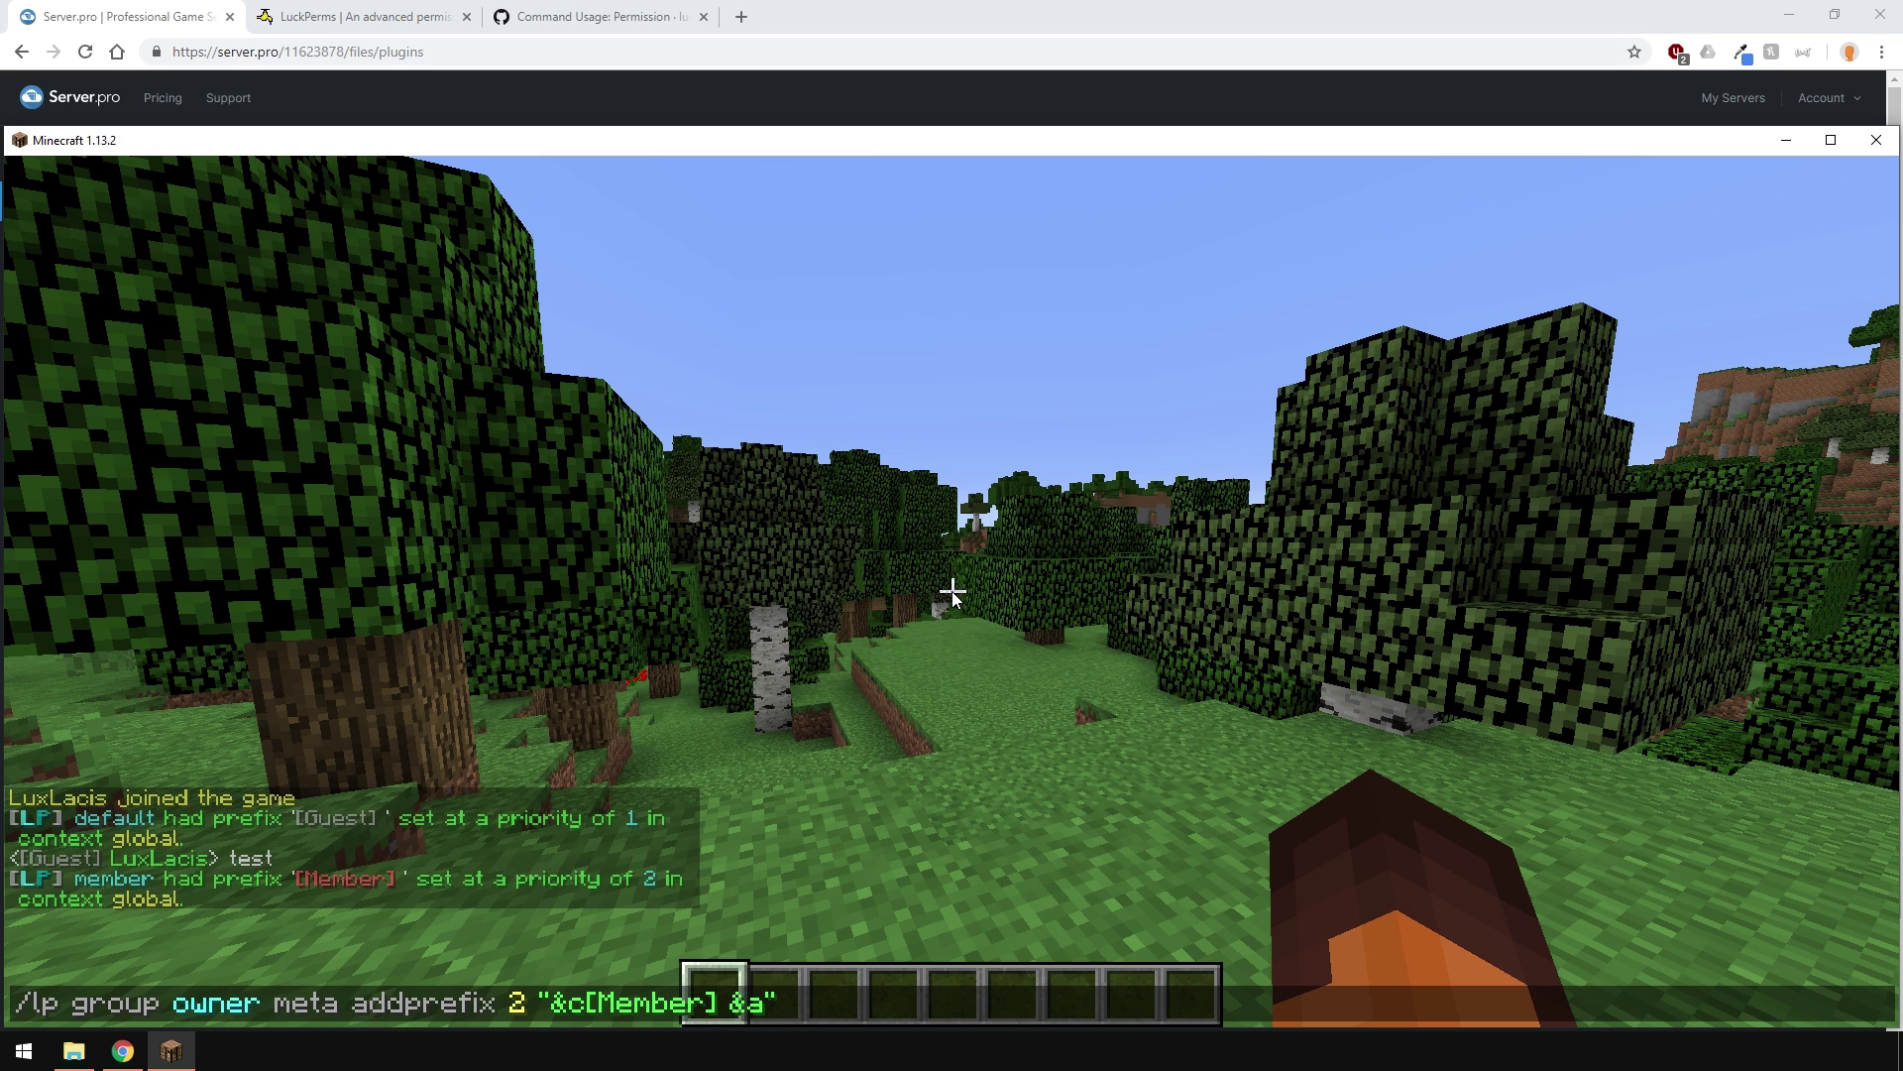
key(BackSpace)
text(999)
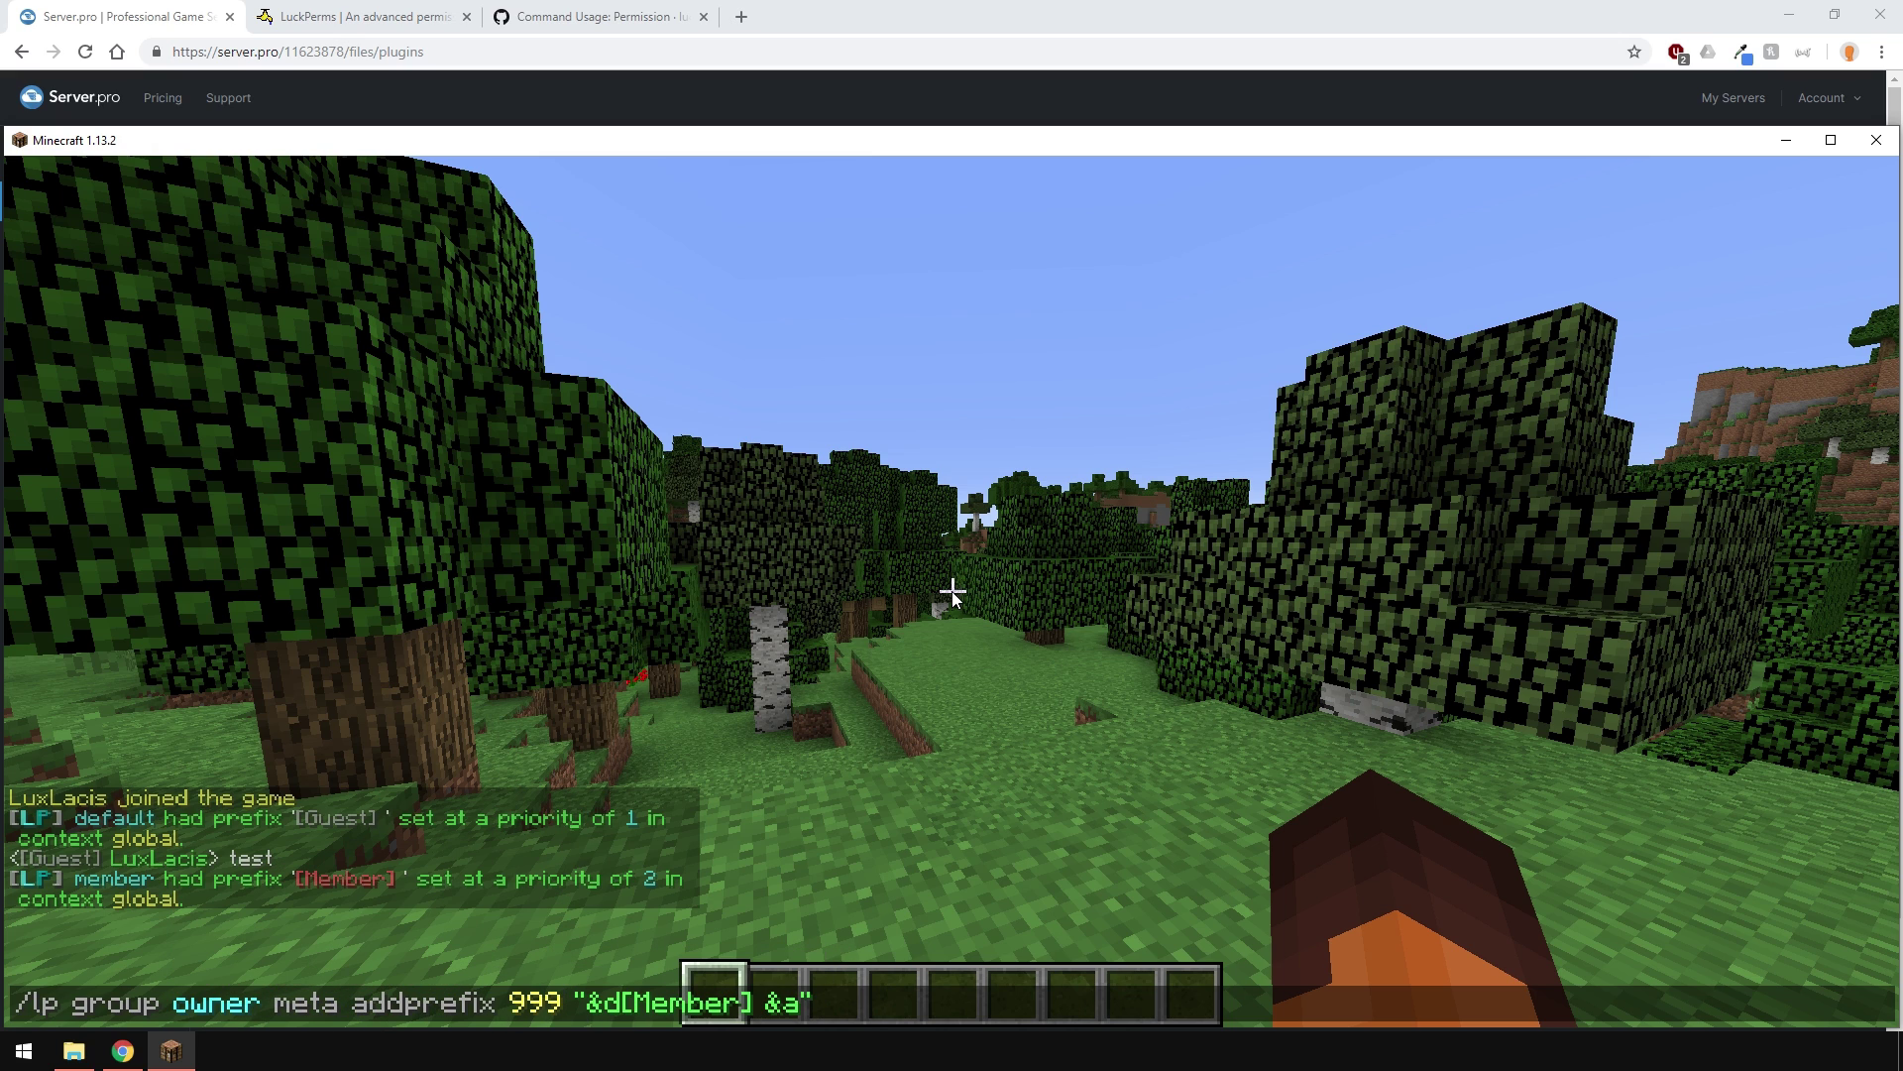
key(BackSpace)
key(BackSpace)
key(BackSpace)
key(BackSpace)
key(BackSpace)
key(BackSpace)
text(Owner)
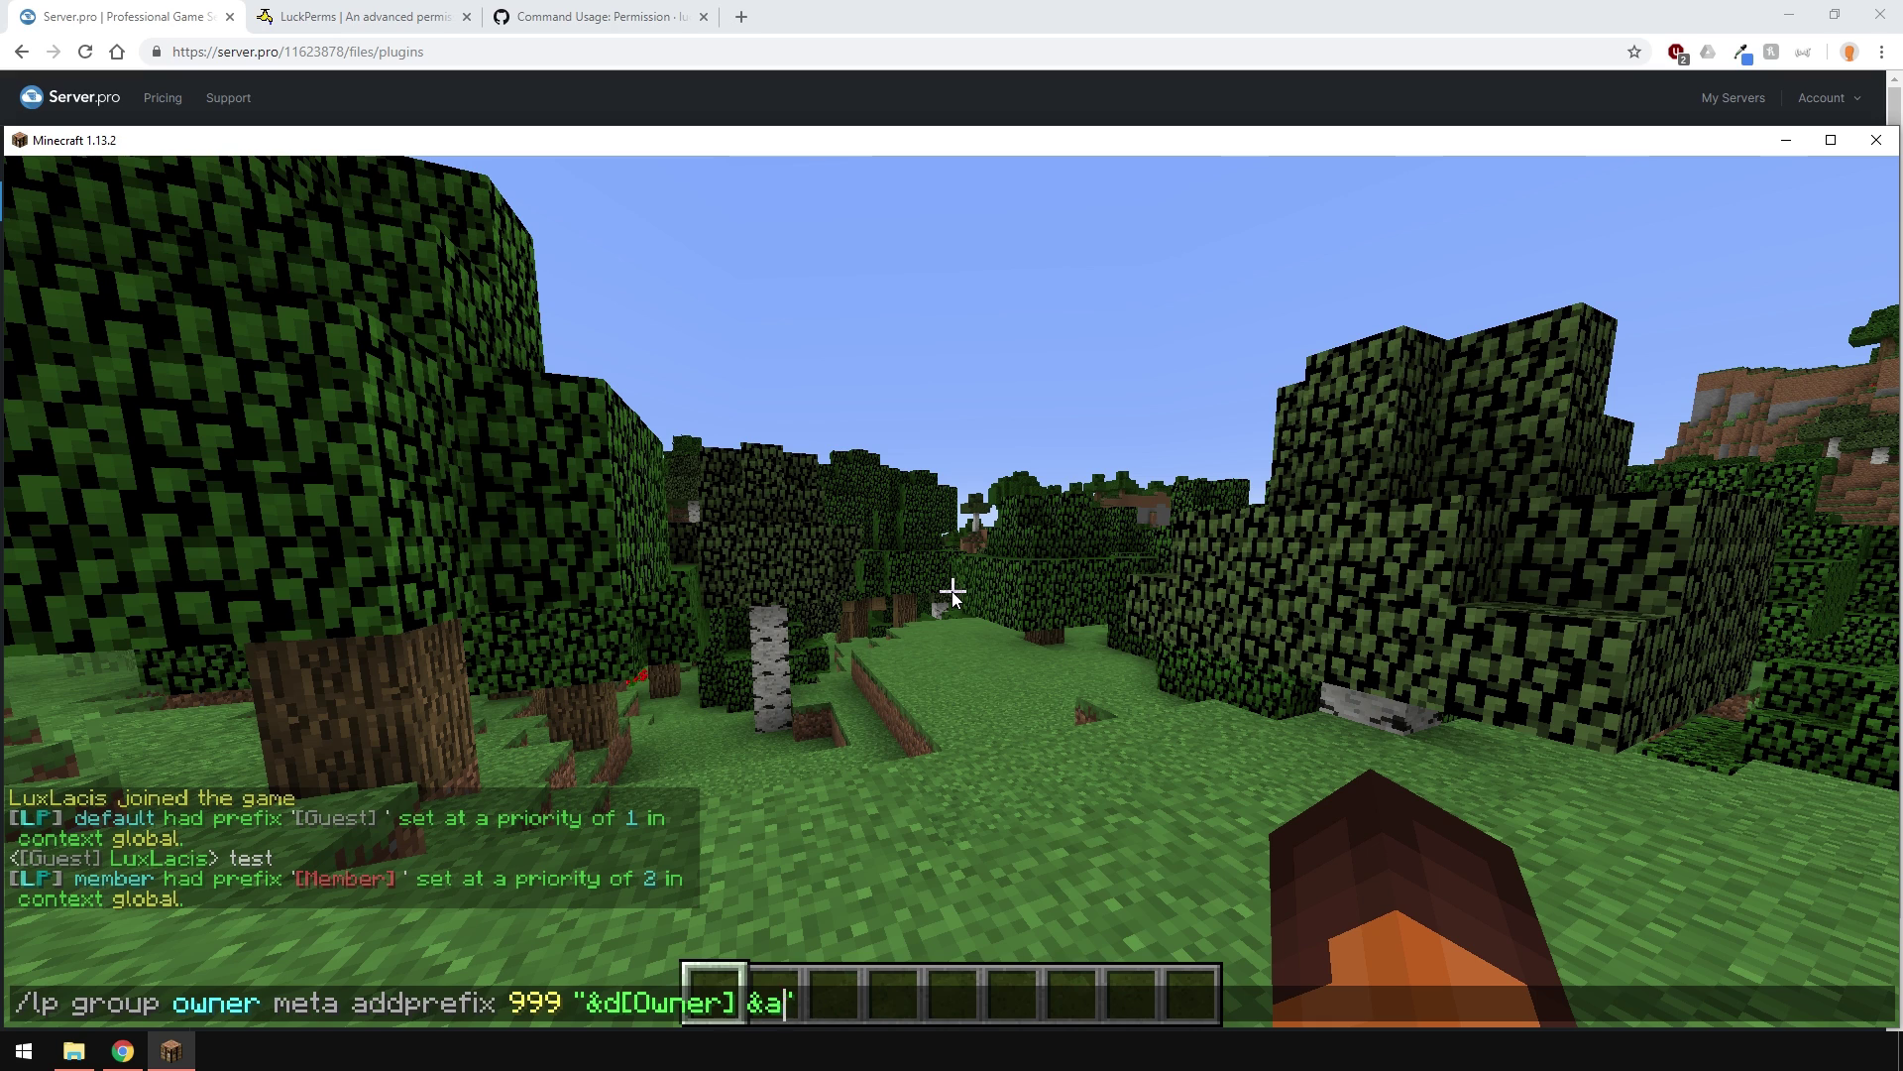
key(Return)
Rework the previous command to add the suffix "-suffx" at priority 1 to the default group, and send the chat message "test".
key(t)
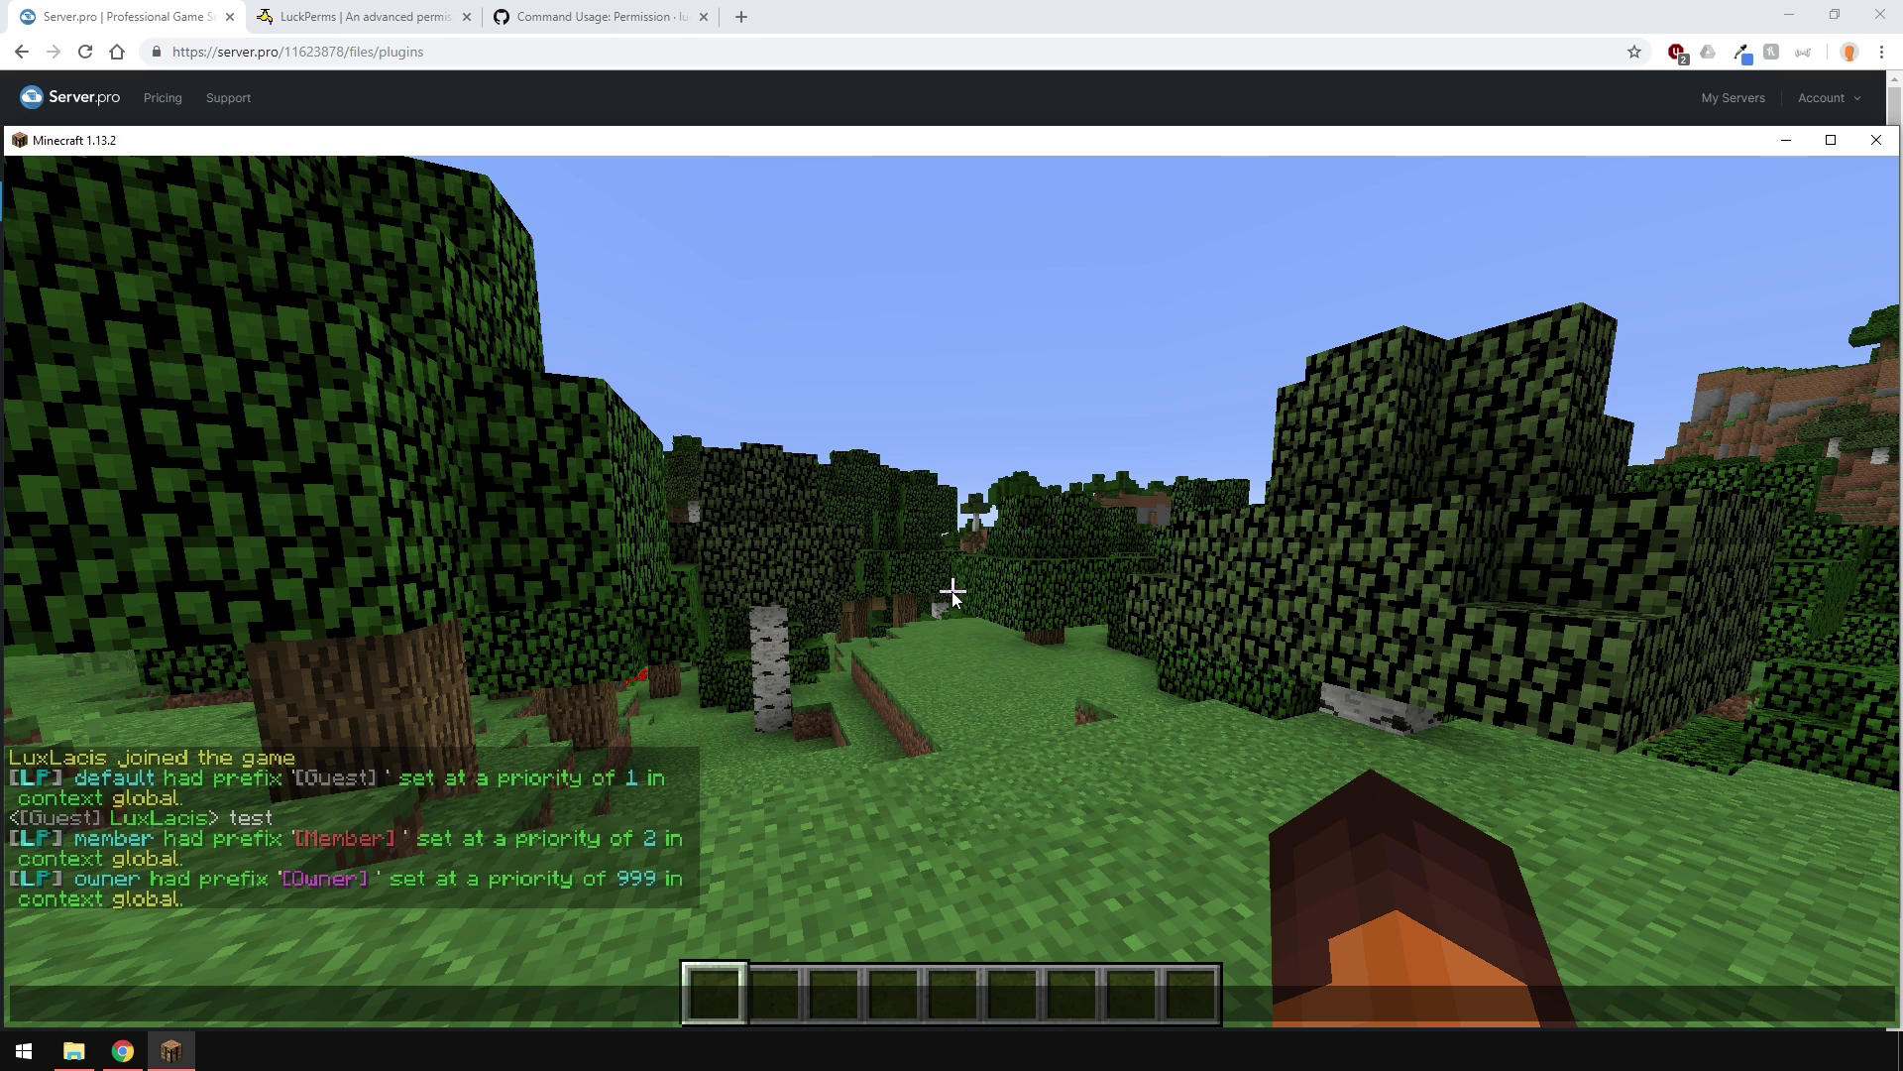
key(Up)
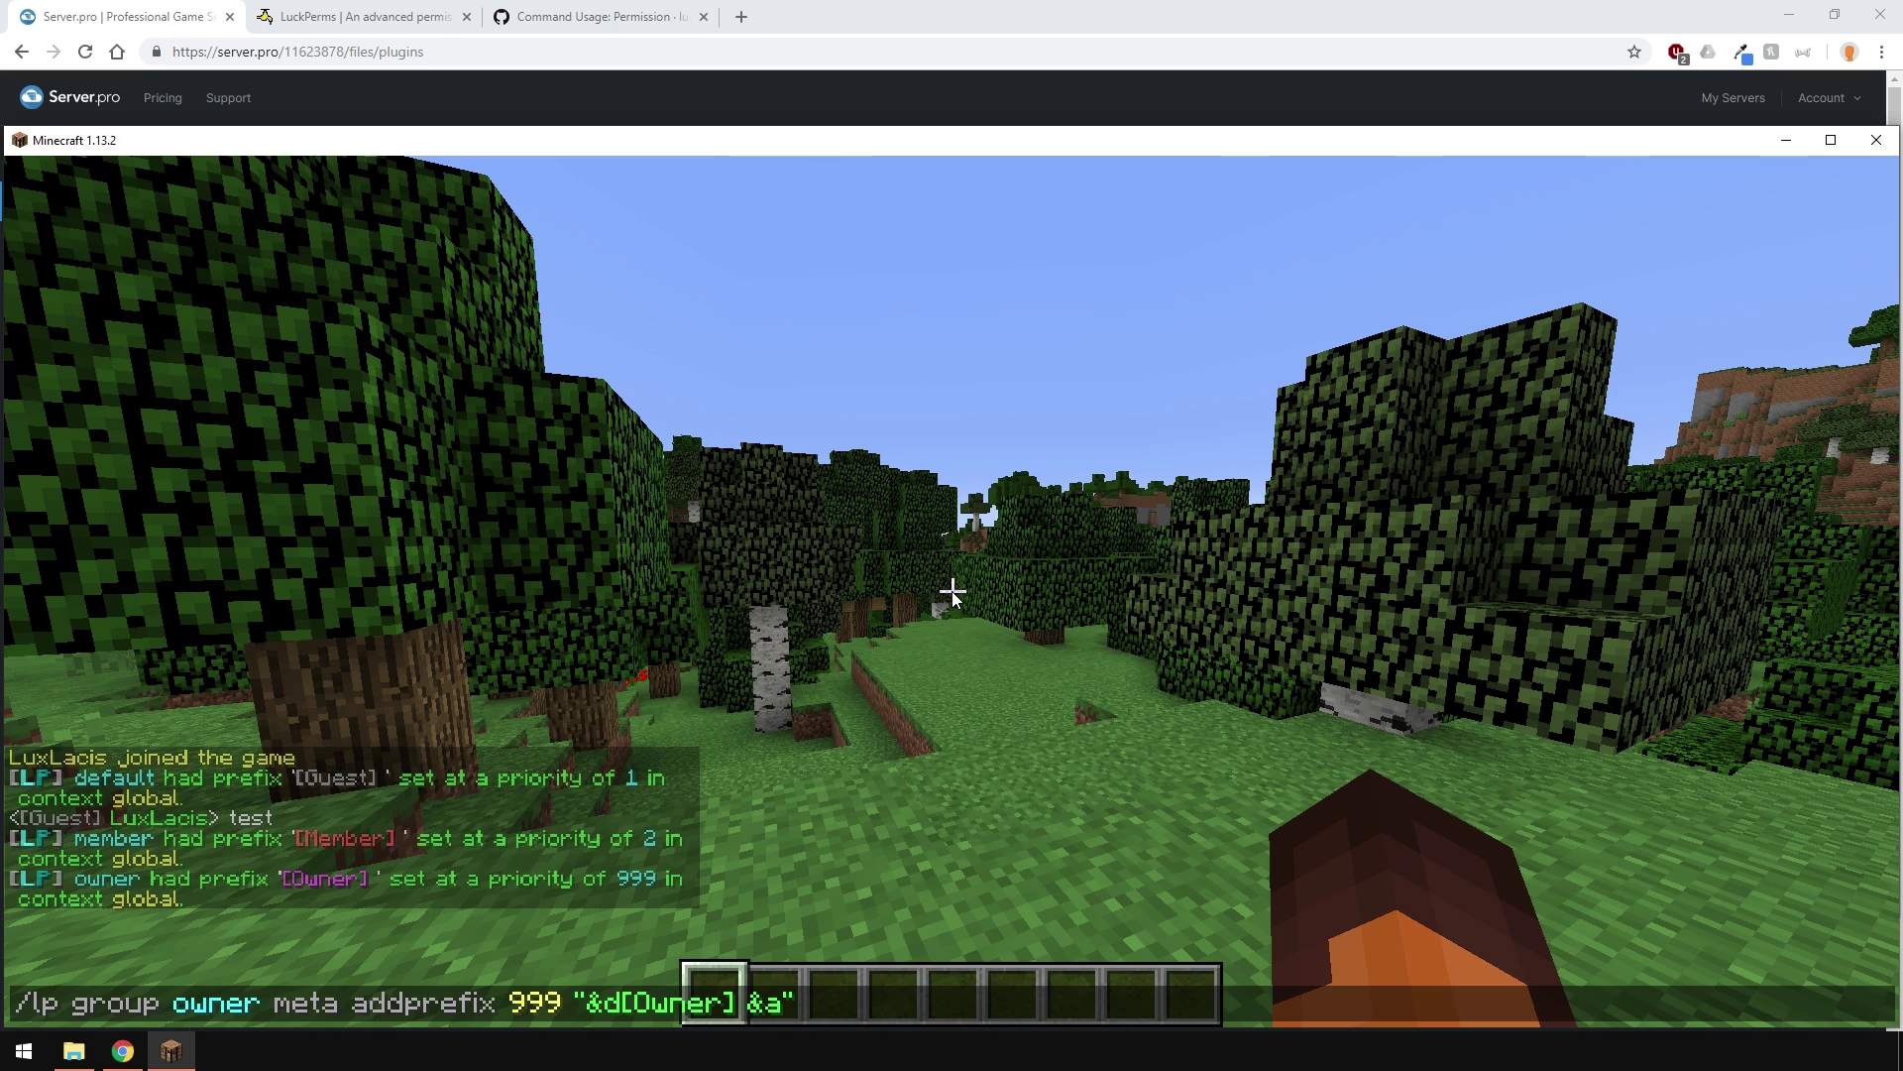
key(BackSpace)
key(BackSpace)
key(BackSpace)
key(BackSpace)
key(BackSpace)
key(BackSpace)
key(BackSpace)
key(BackSpace)
key(BackSpace)
key(BackSpace)
key(BackSpace)
key(BackSpace)
key(BackSpace)
text(suffx")
key(Left)
key(Left)
key(Left)
key(Left)
key(Left)
key(Left)
text(-)
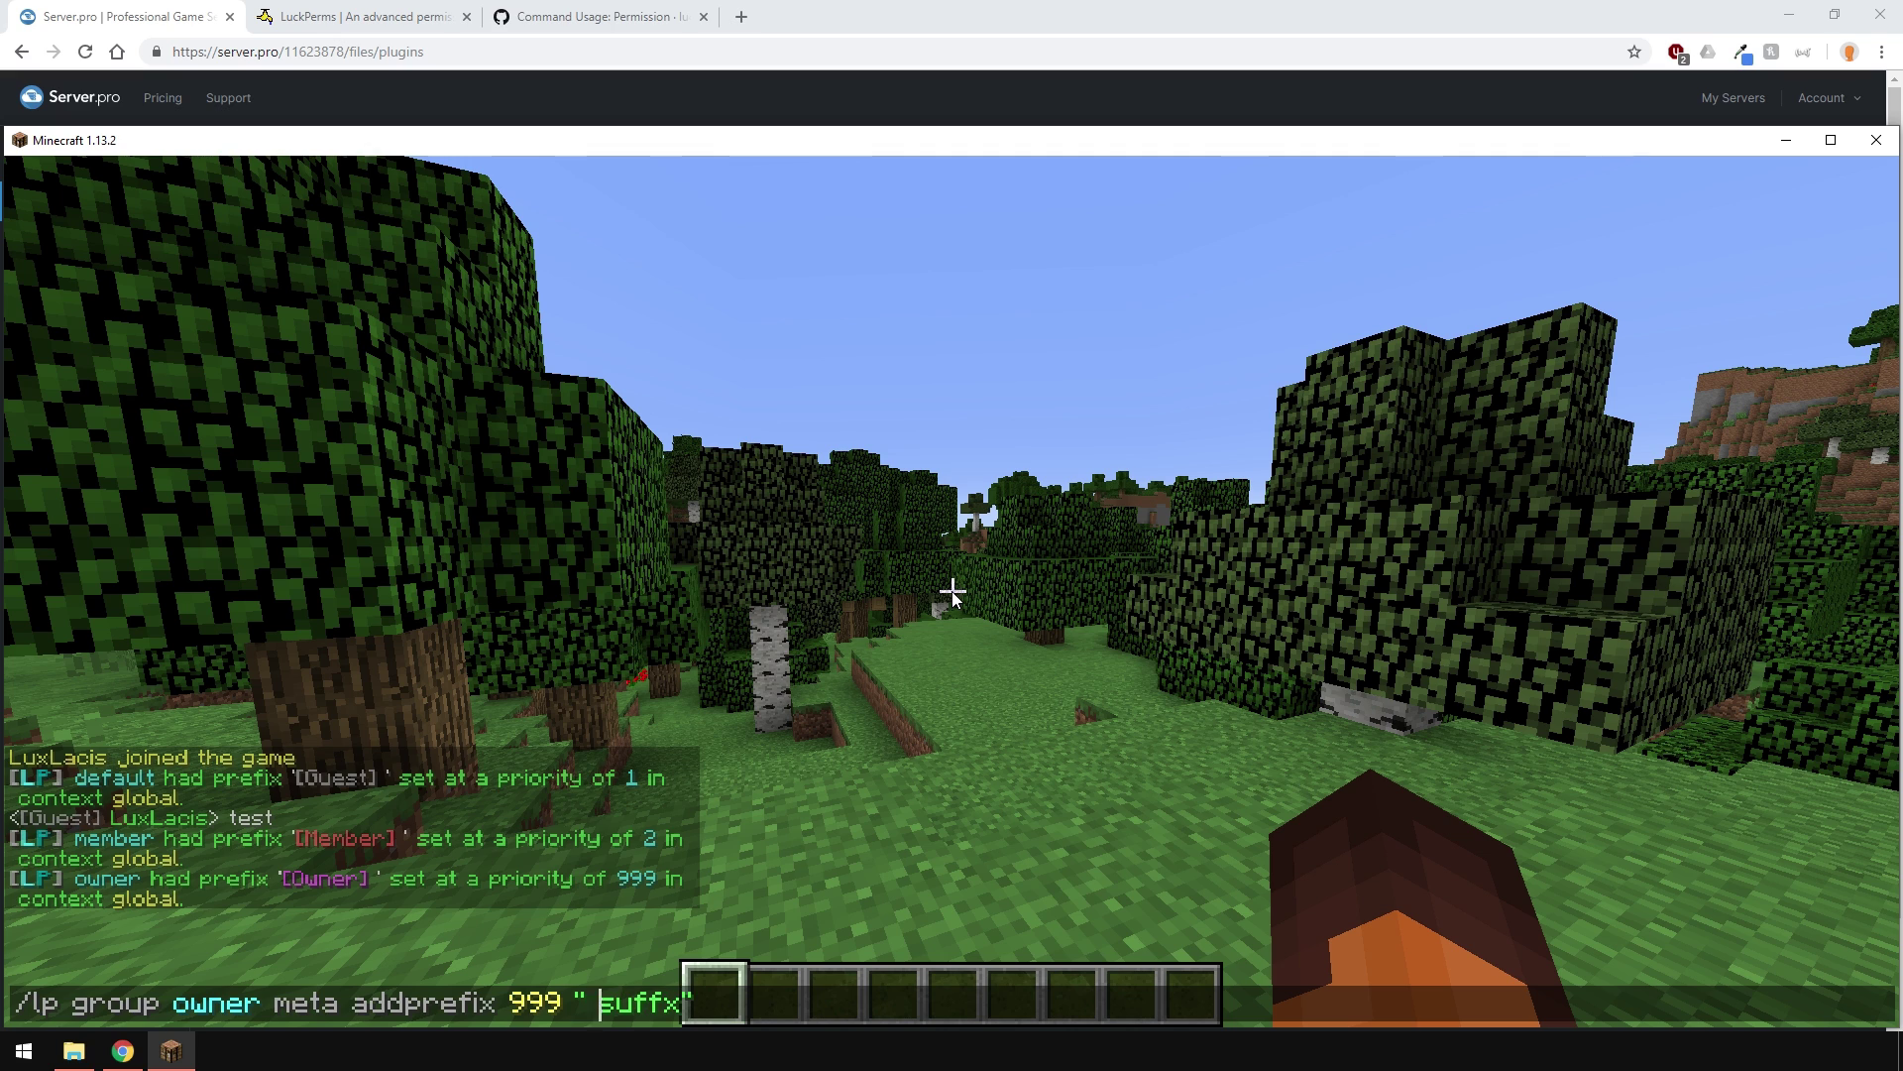
key(BackSpace)
key(BackSpace)
key(BackSpace)
key(BackSpace)
text(1)
key(Left)
key(Left)
key(Left)
key(BackSpace)
key(BackSpace)
key(BackSpace)
key(BackSpace)
key(BackSpace)
key(BackSpace)
text(suffix)
key(Left)
key(Left)
key(Left)
key(Left)
key(Left)
key(Left)
key(Left)
key(Left)
key(Left)
key(Left)
key(Left)
key(Left)
key(Left)
key(Left)
key(Left)
key(BackSpace)
key(BackSpace)
key(BackSpace)
key(BackSpace)
key(BackSpace)
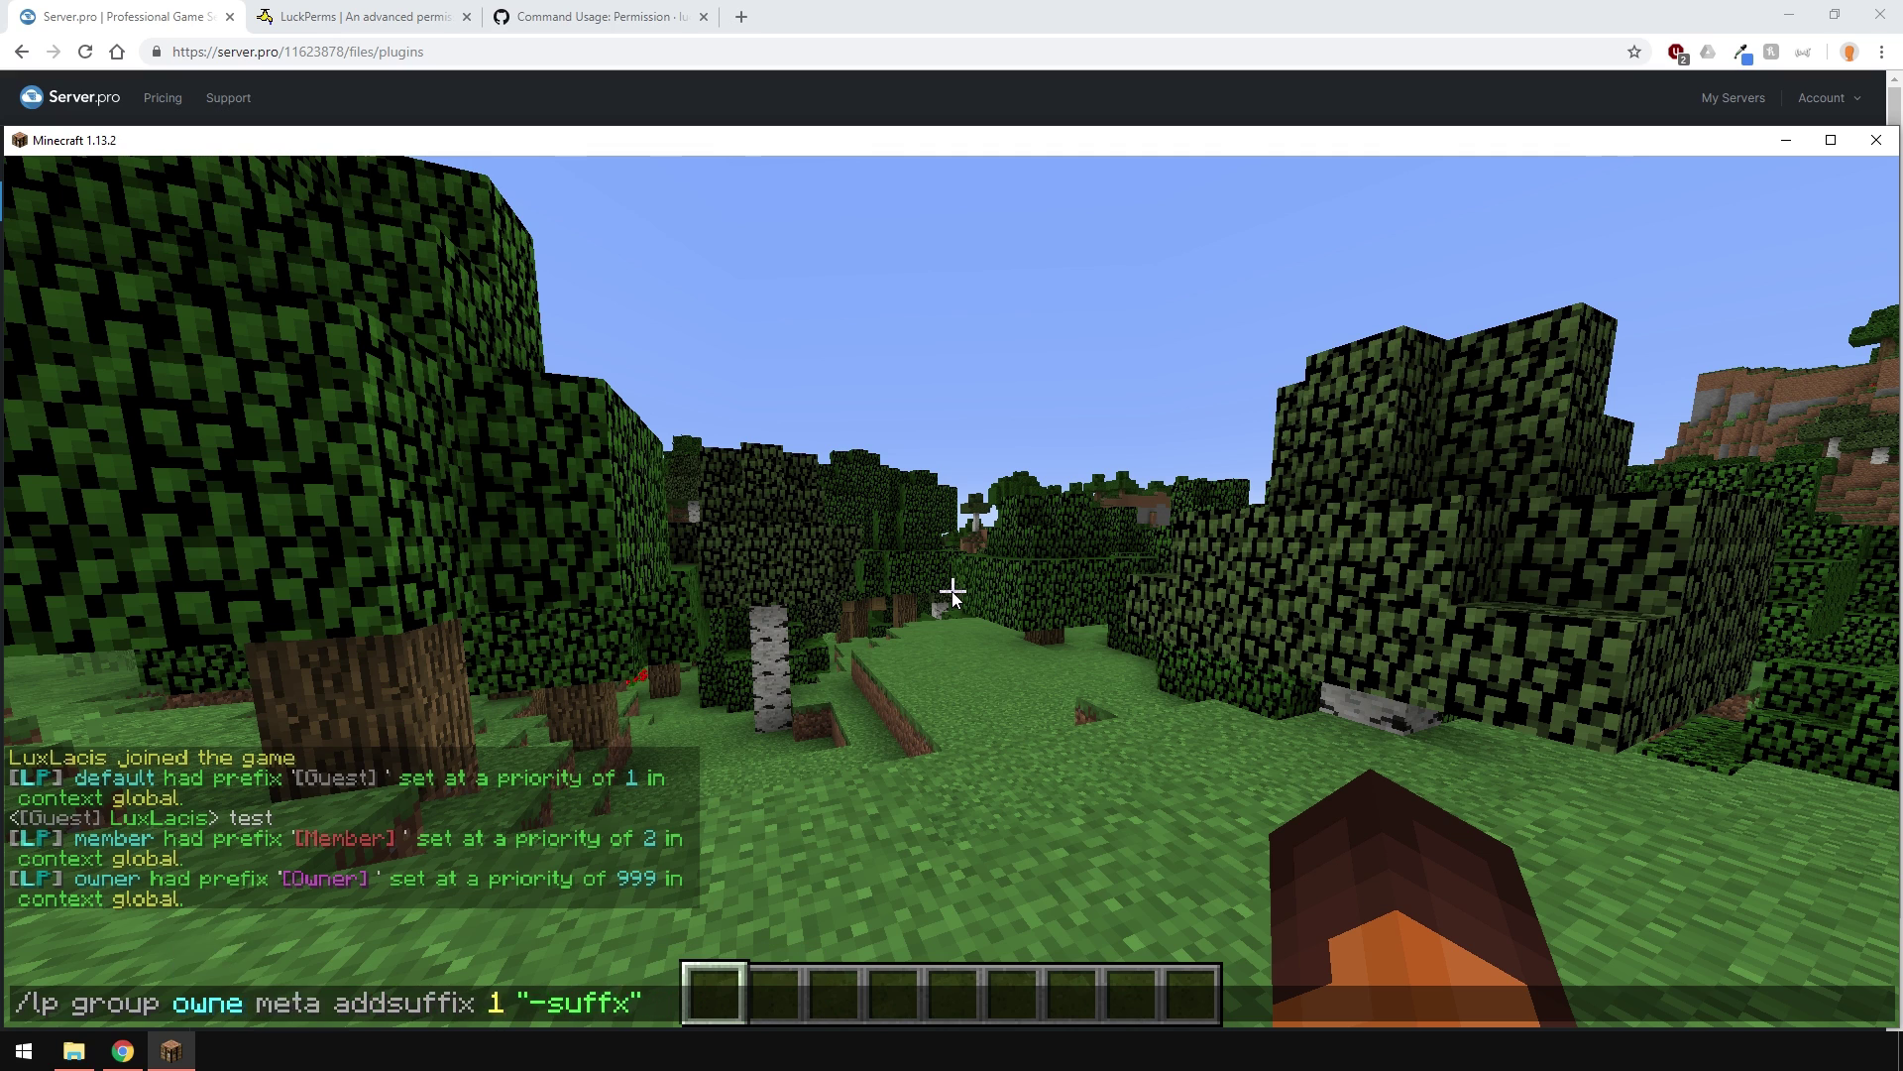
text(default)
key(Return)
text(ttest)
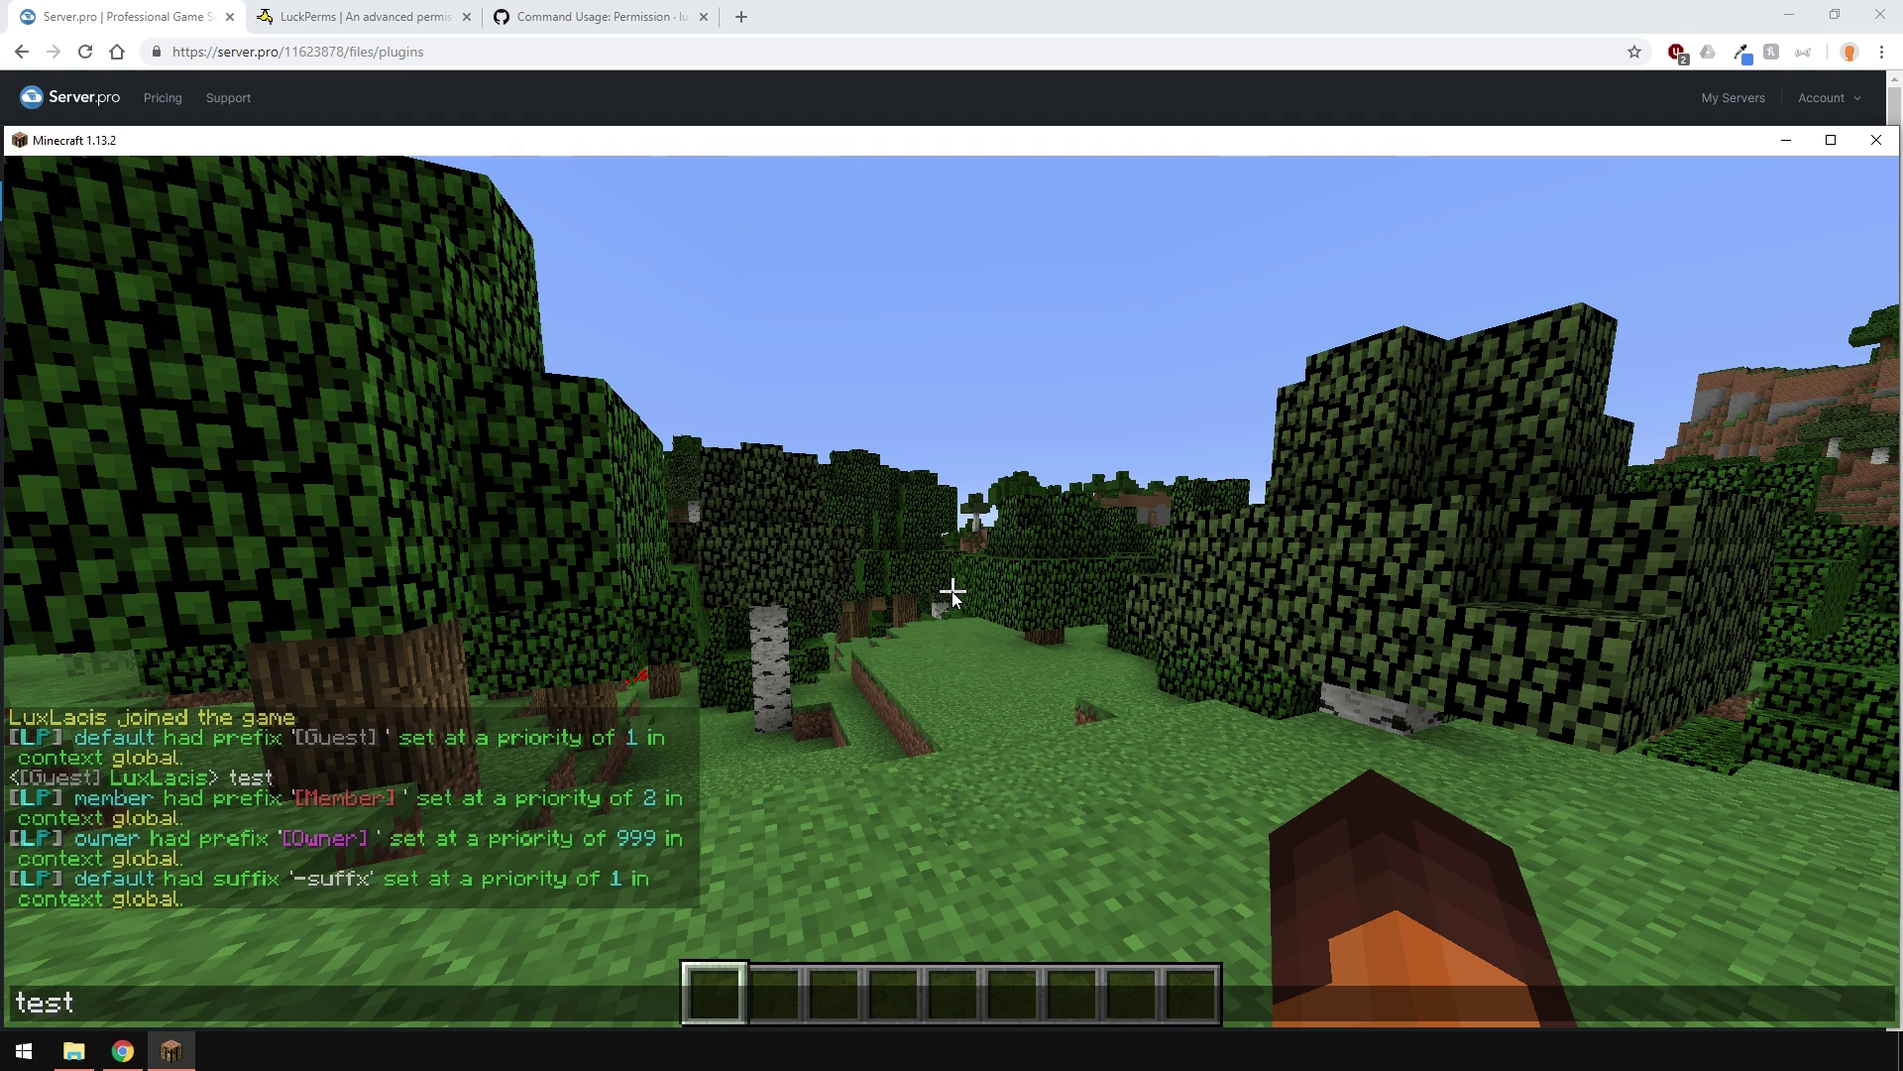
key(Return)
Grant the default group the essentials.fly permission with the /lp group permission set command.
text(t/)
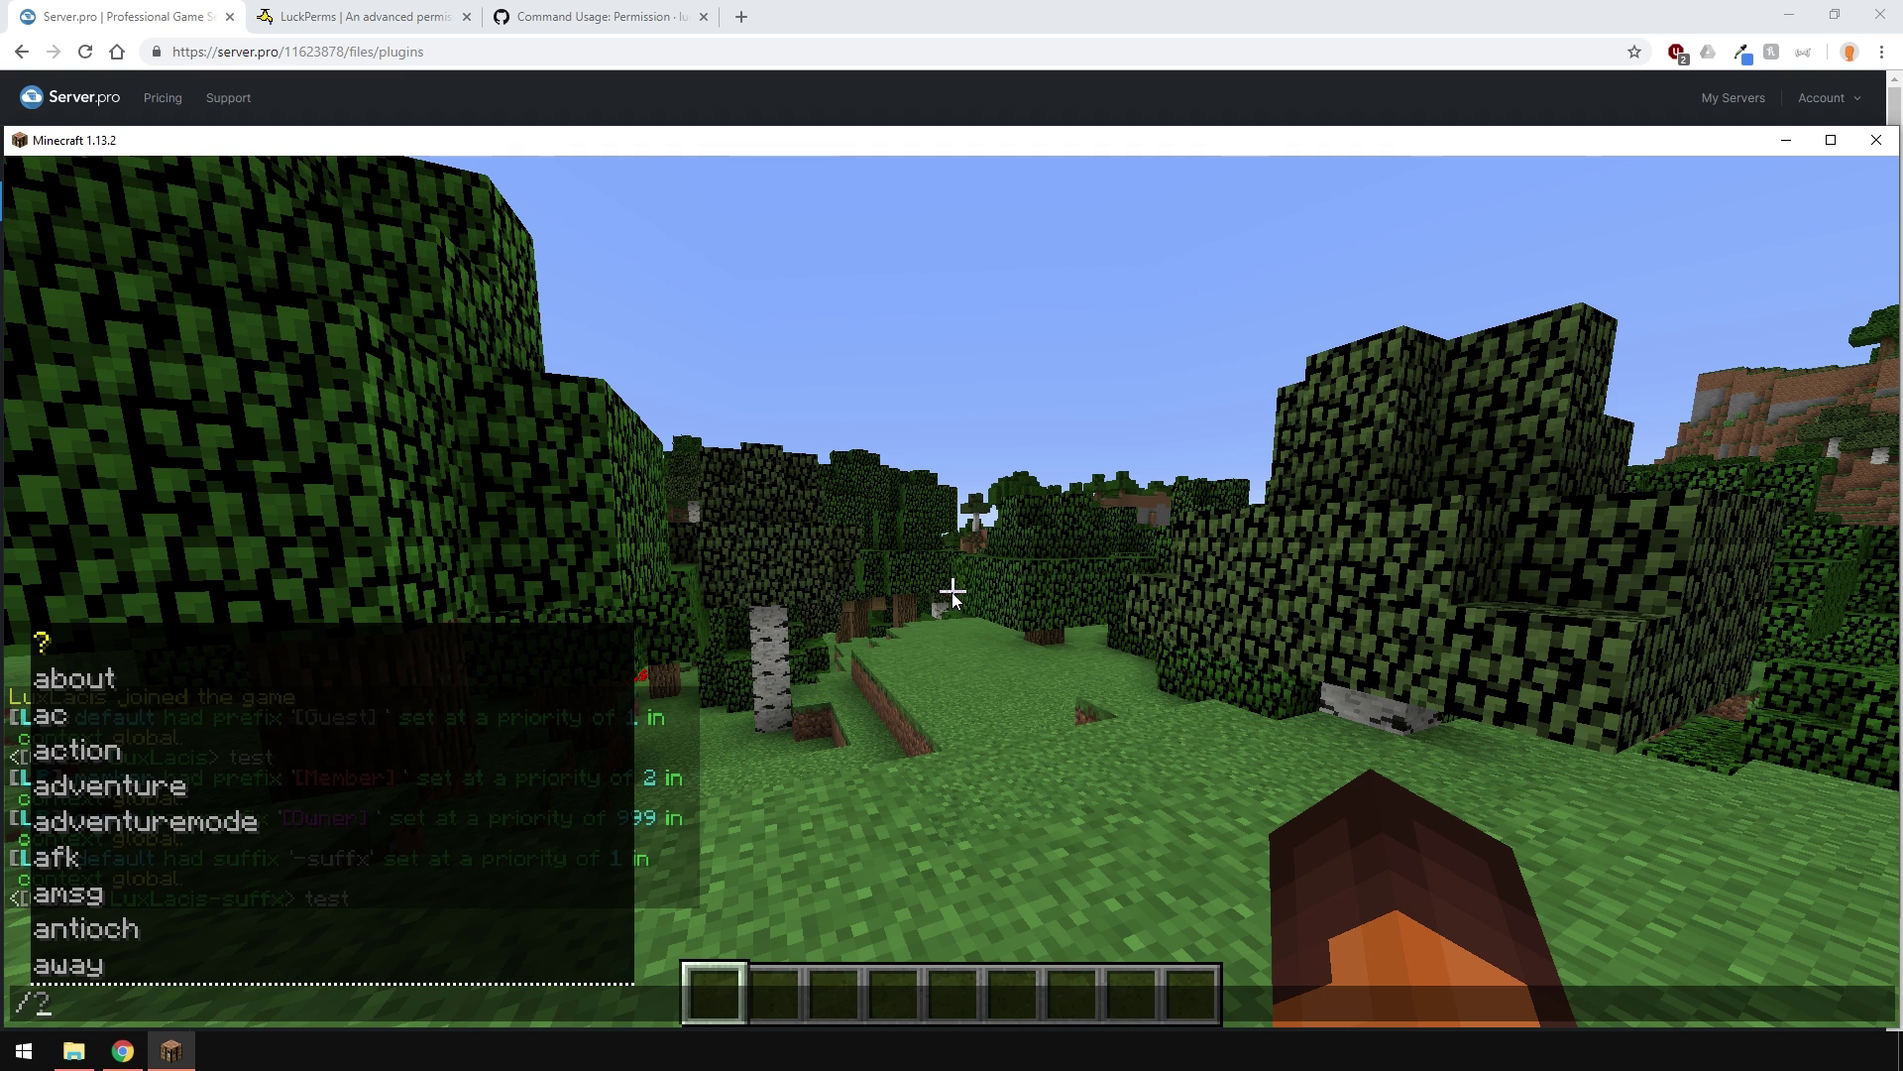
text(lp group default)
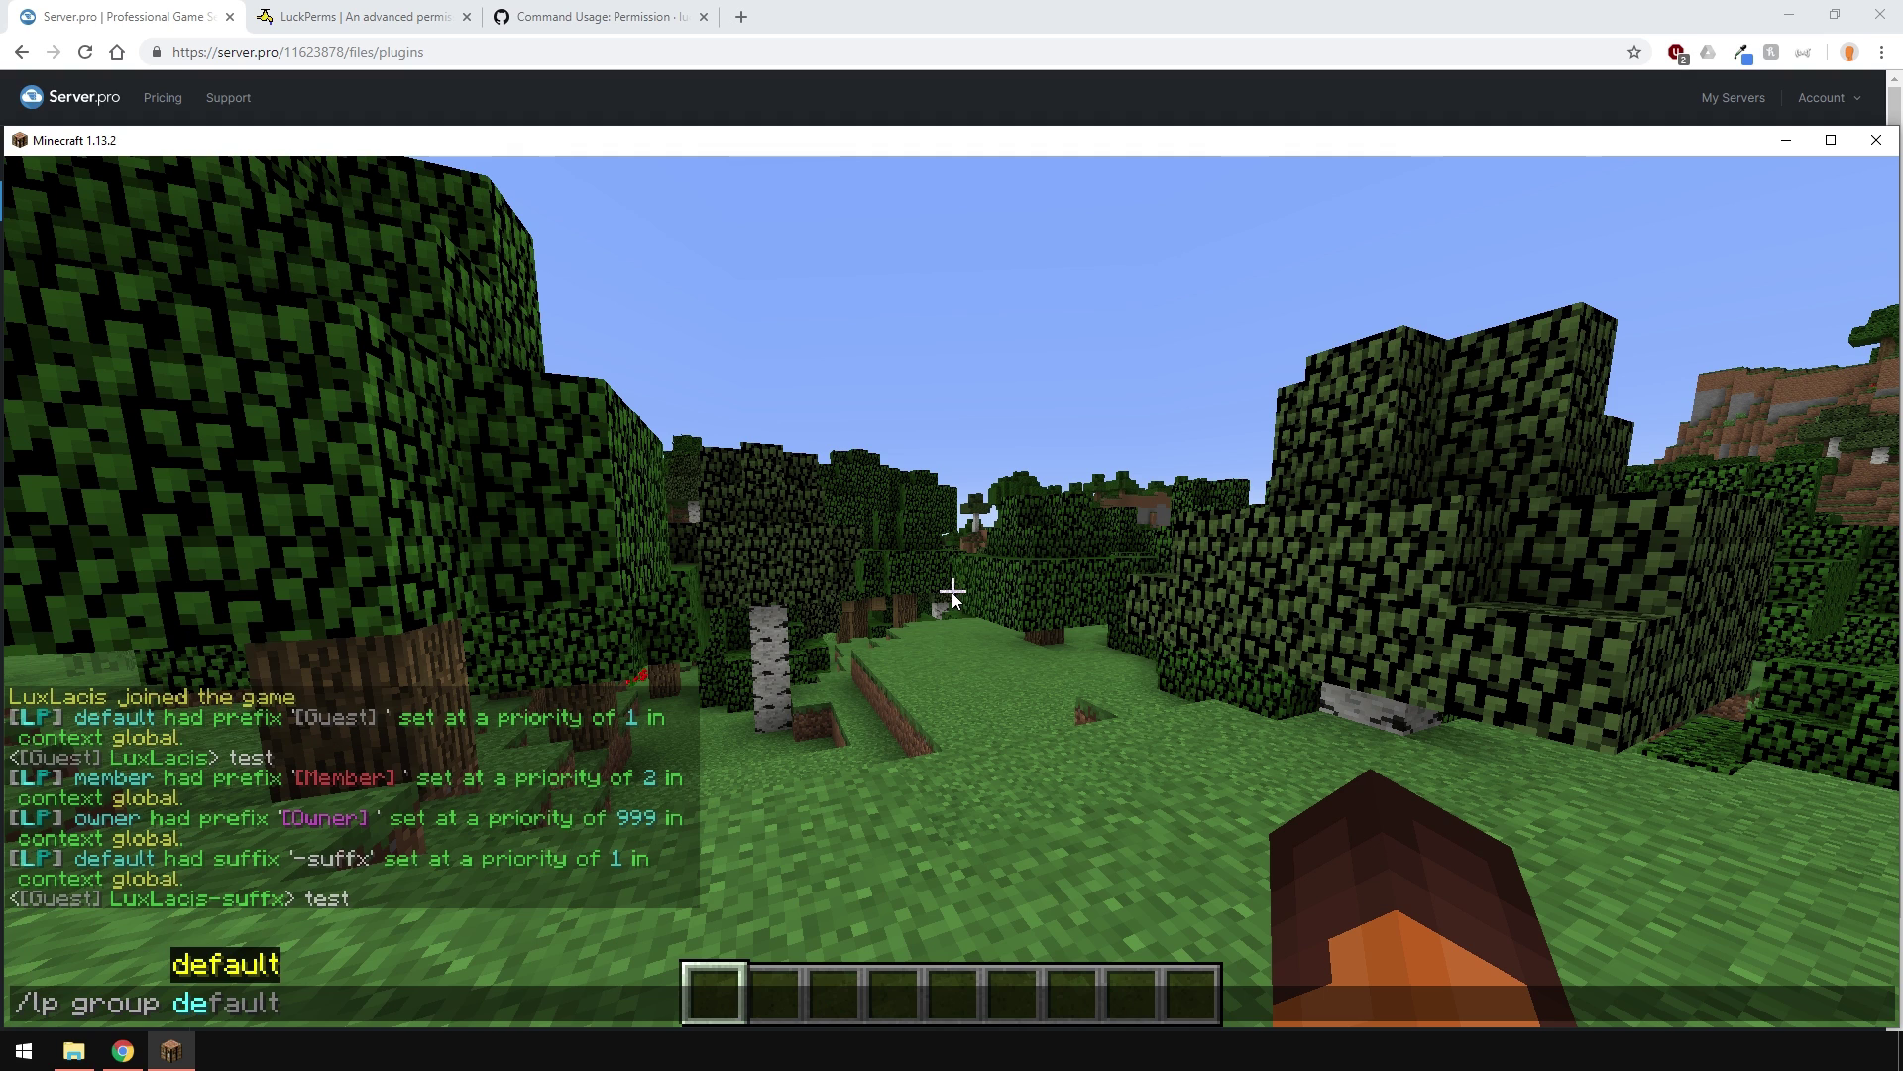
text( permission set )
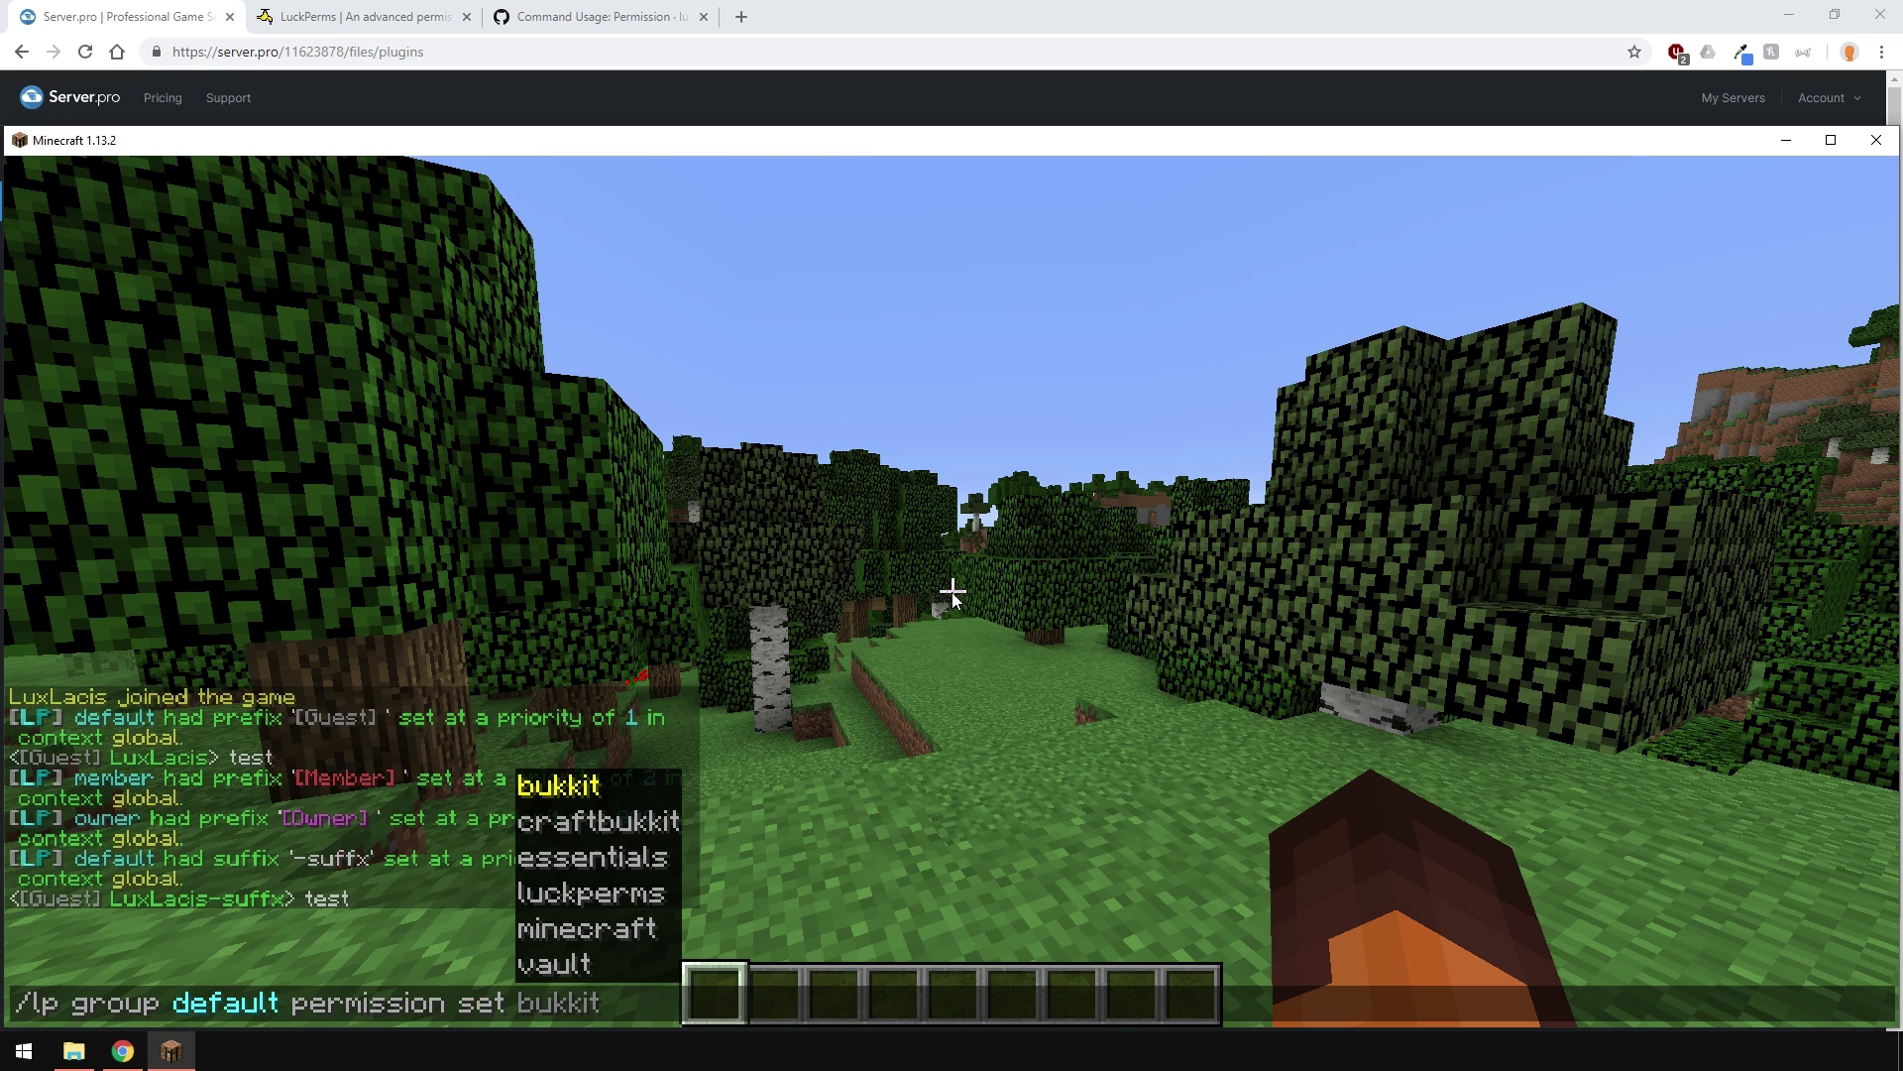
text(essenti)
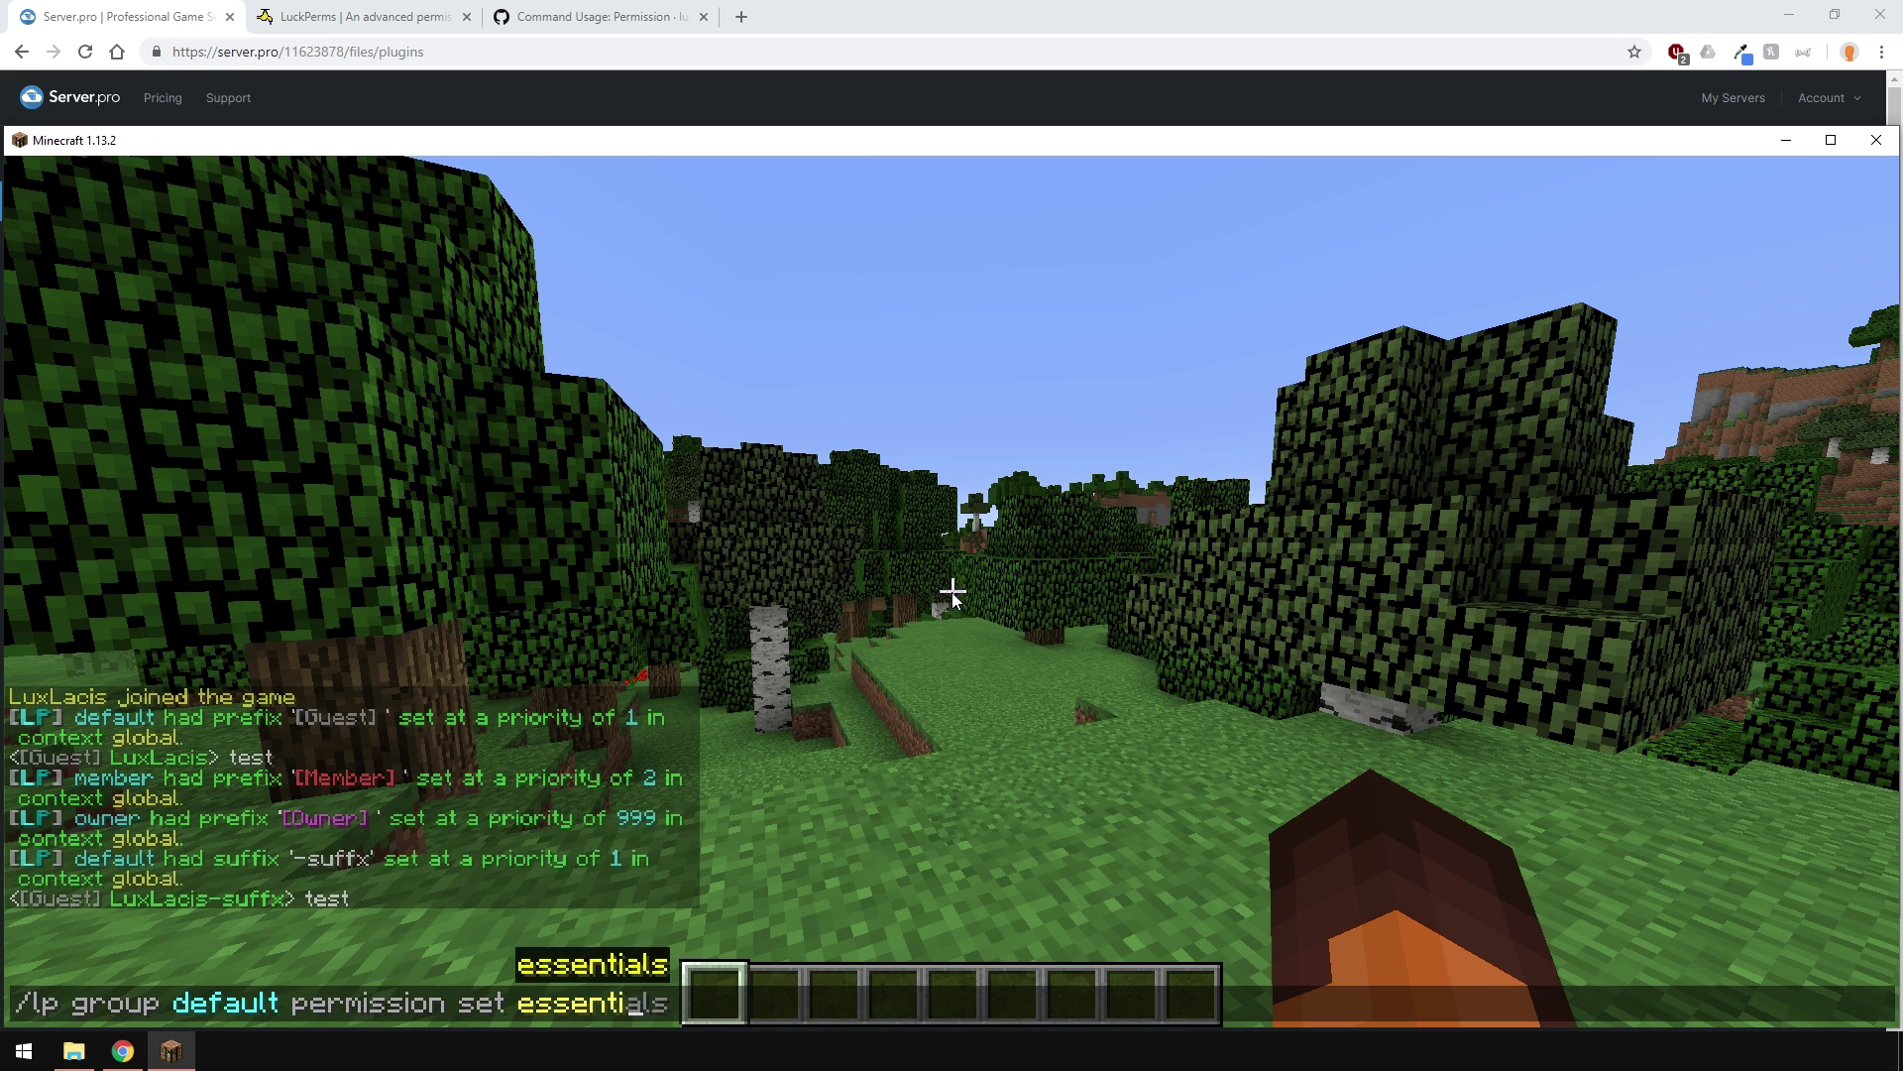
key(Tab)
text(.fly)
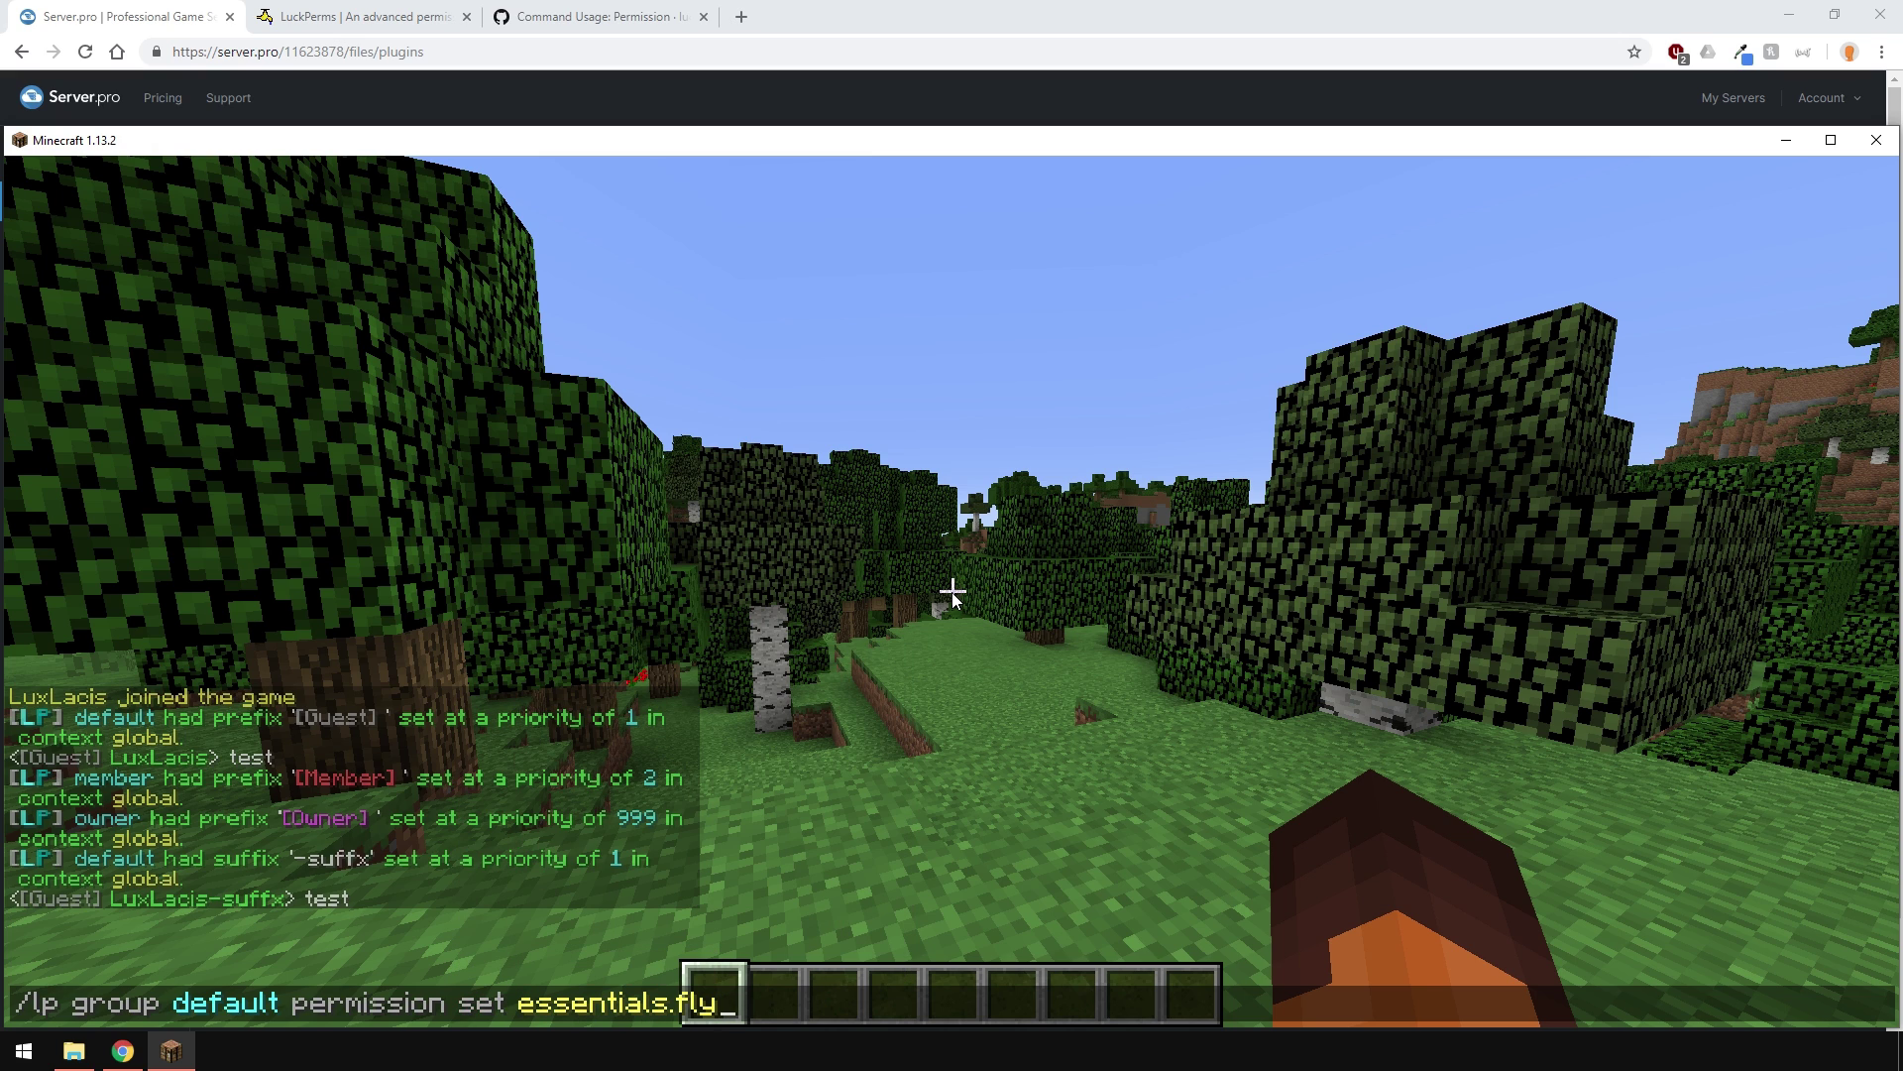
key(Return)
Test the flight permission by toggling fly mode with /fly and viewing the flying character from the third-person perspectives.
text(/f)
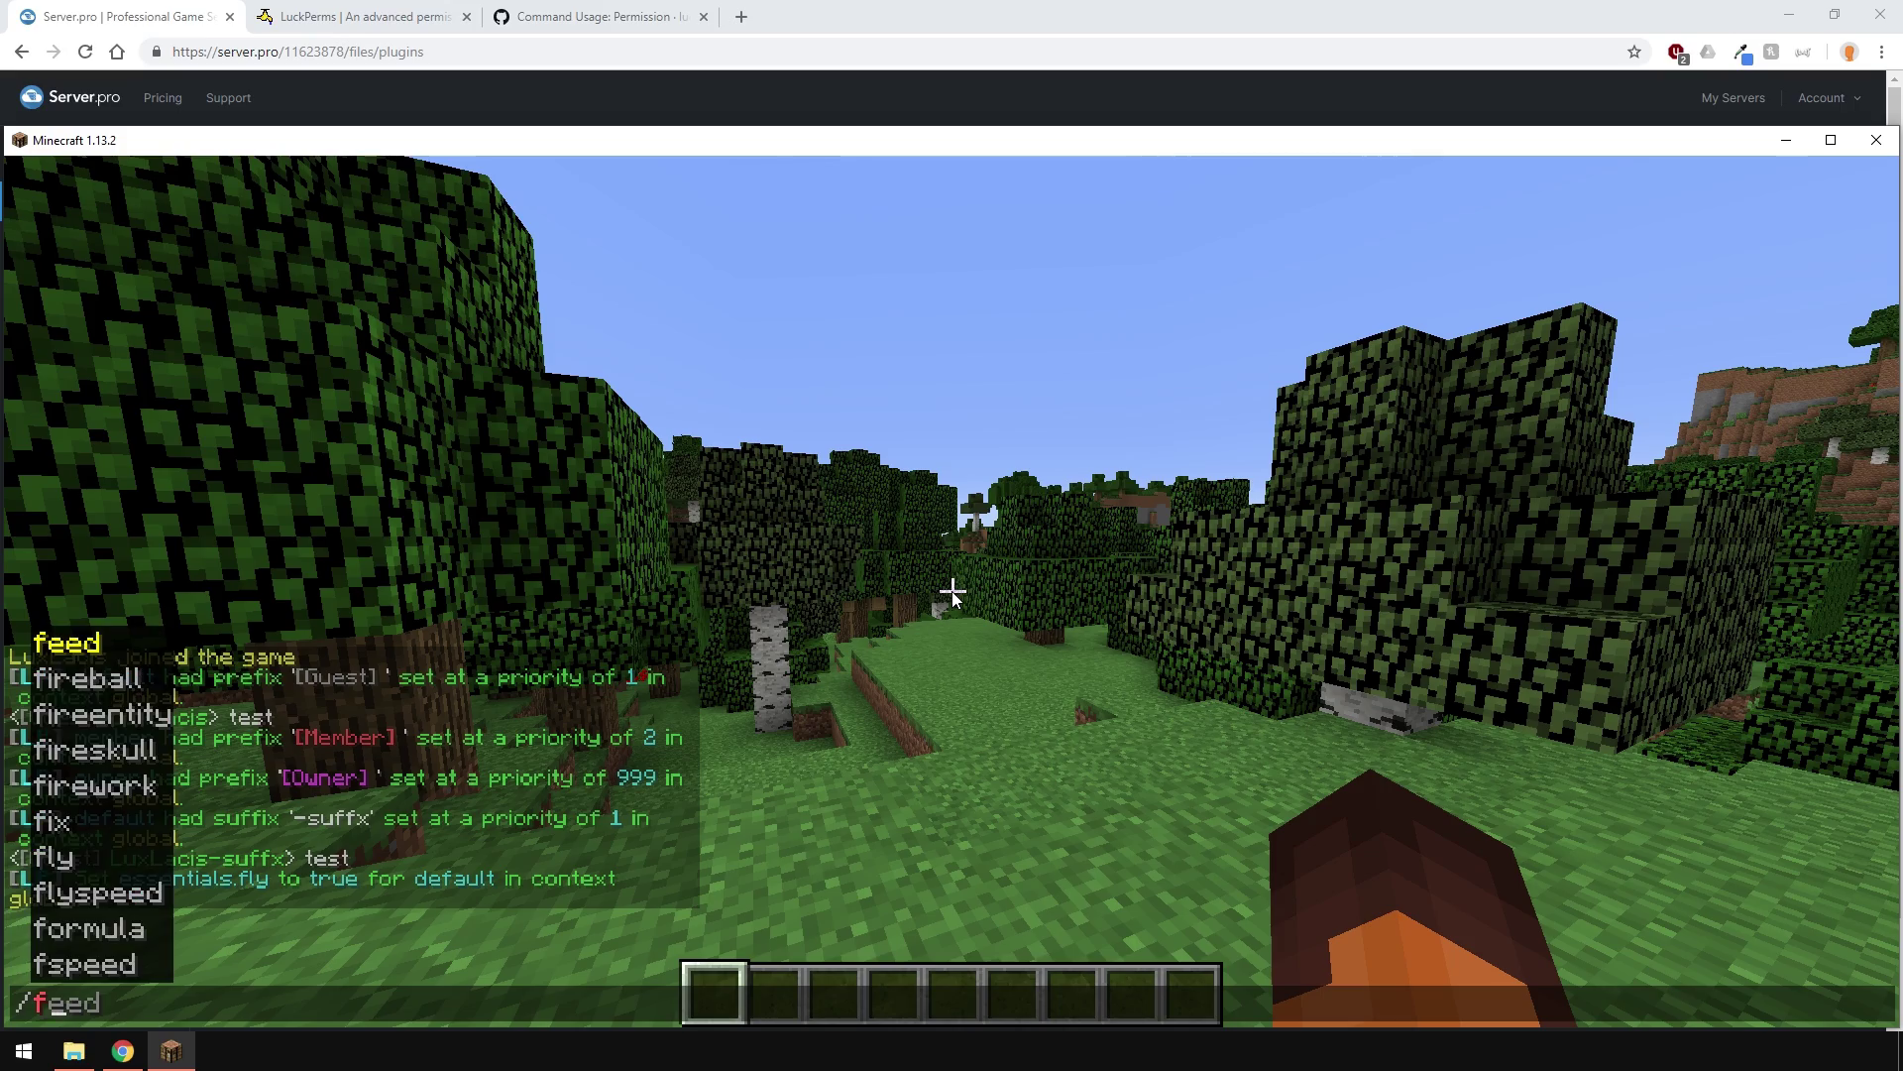
text(ly)
key(Return)
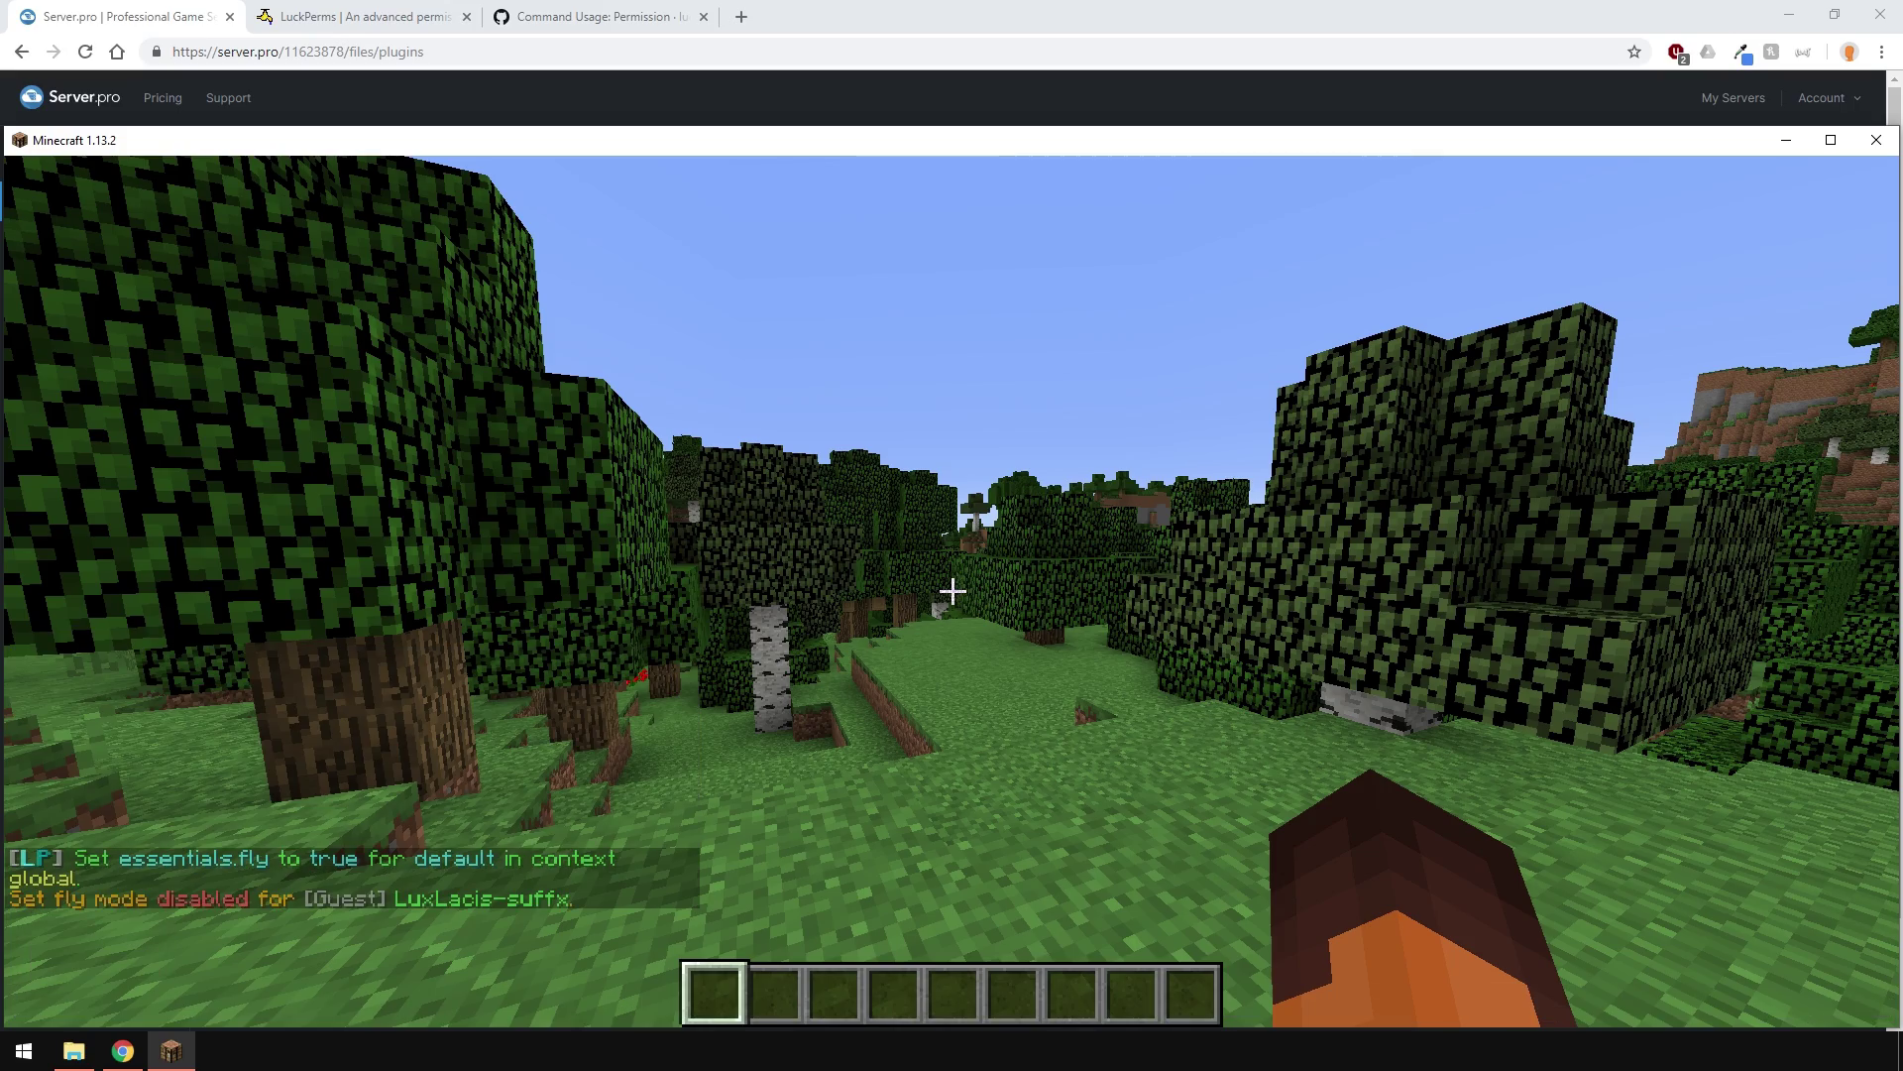
text(/fly)
key(Return)
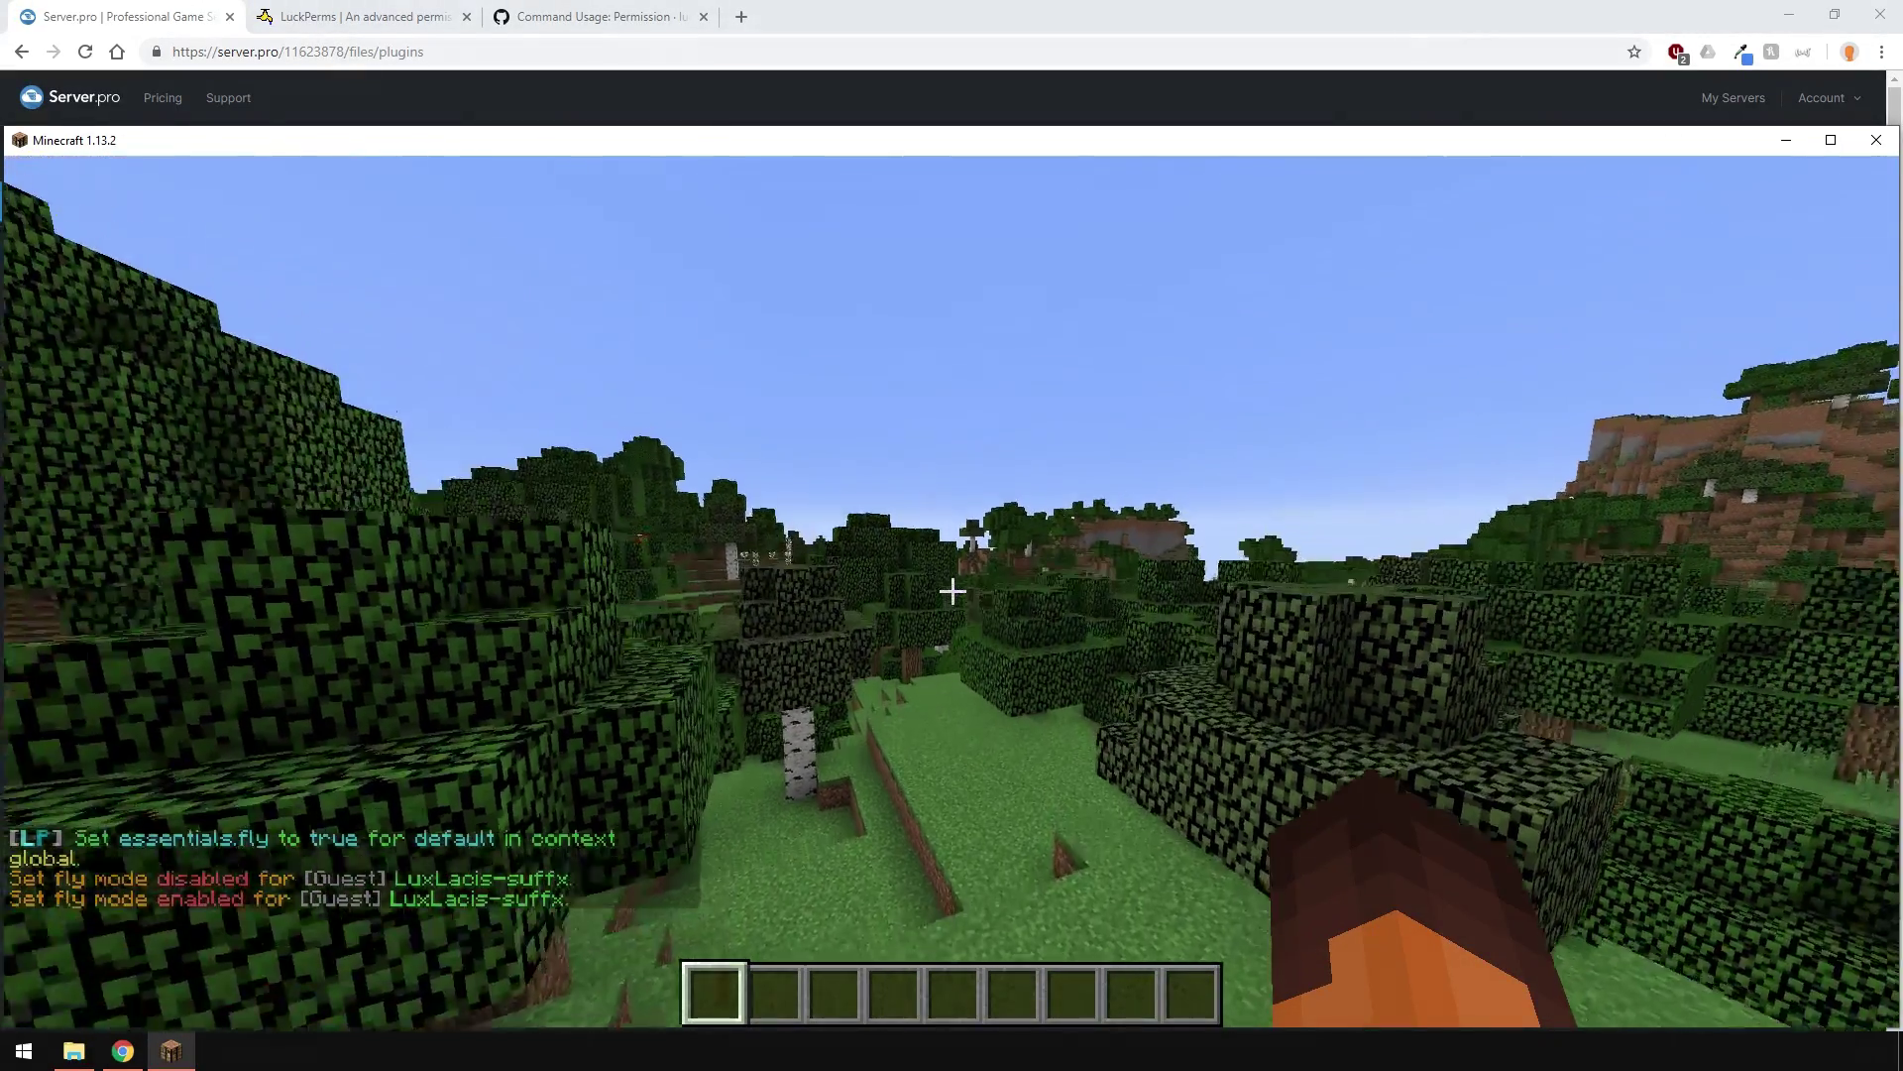
key(F5)
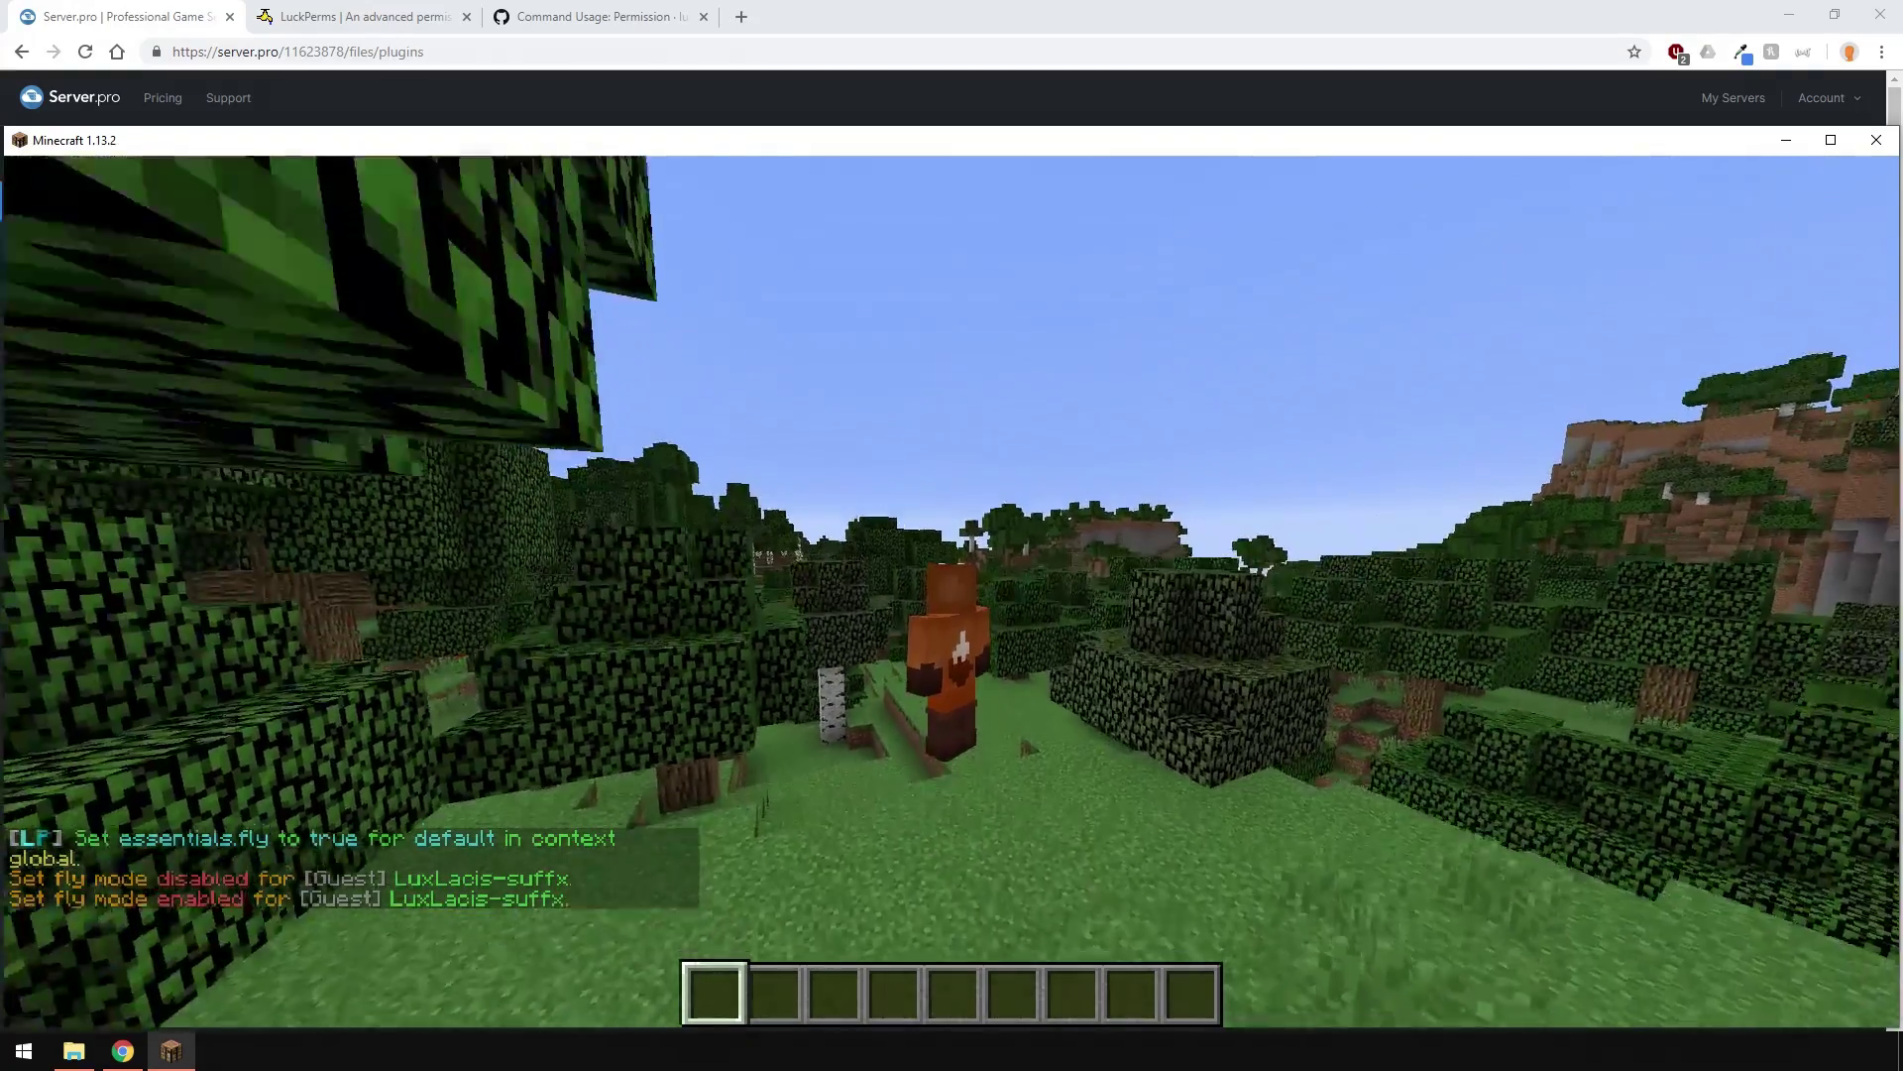
key(F5)
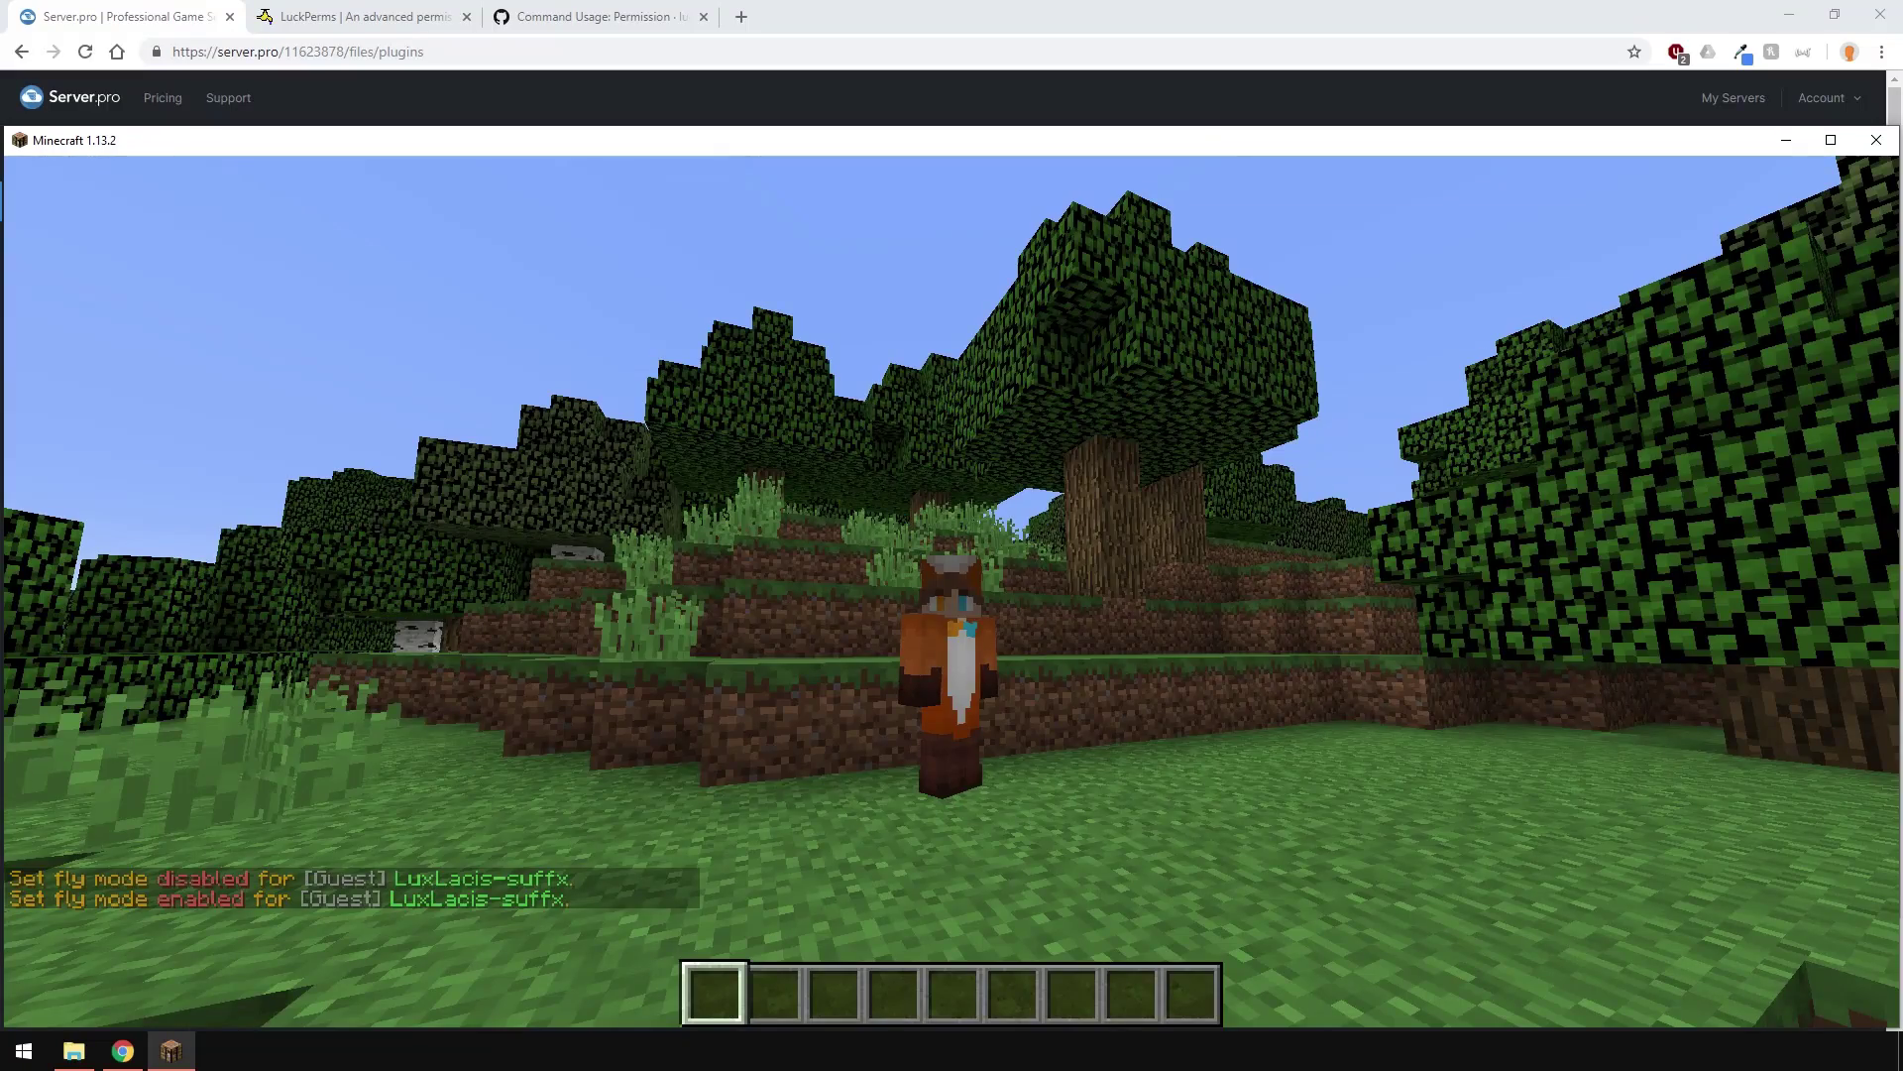
key(F5)
text(/fly)
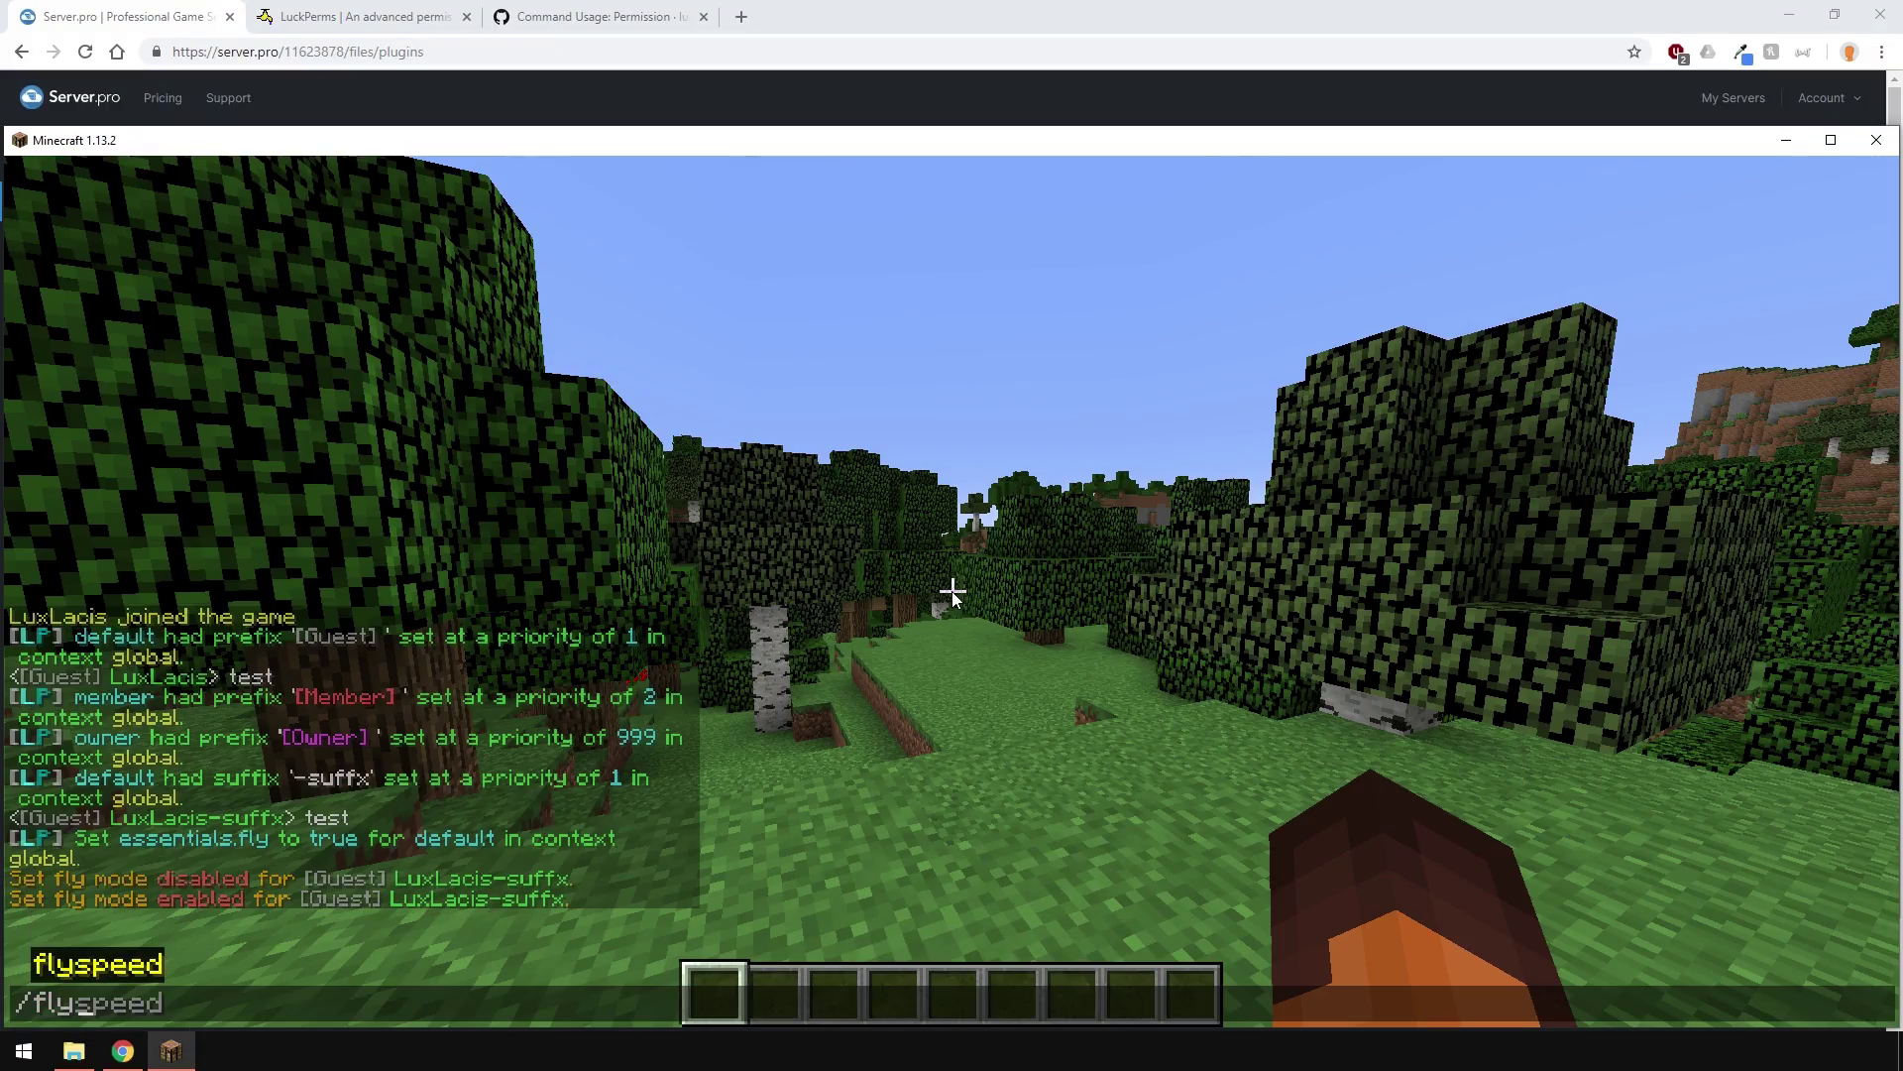
key(Return)
Grant the player's own user the essentials.list permission with /lp user permission set, and test it by running /list.
text(/lp user)
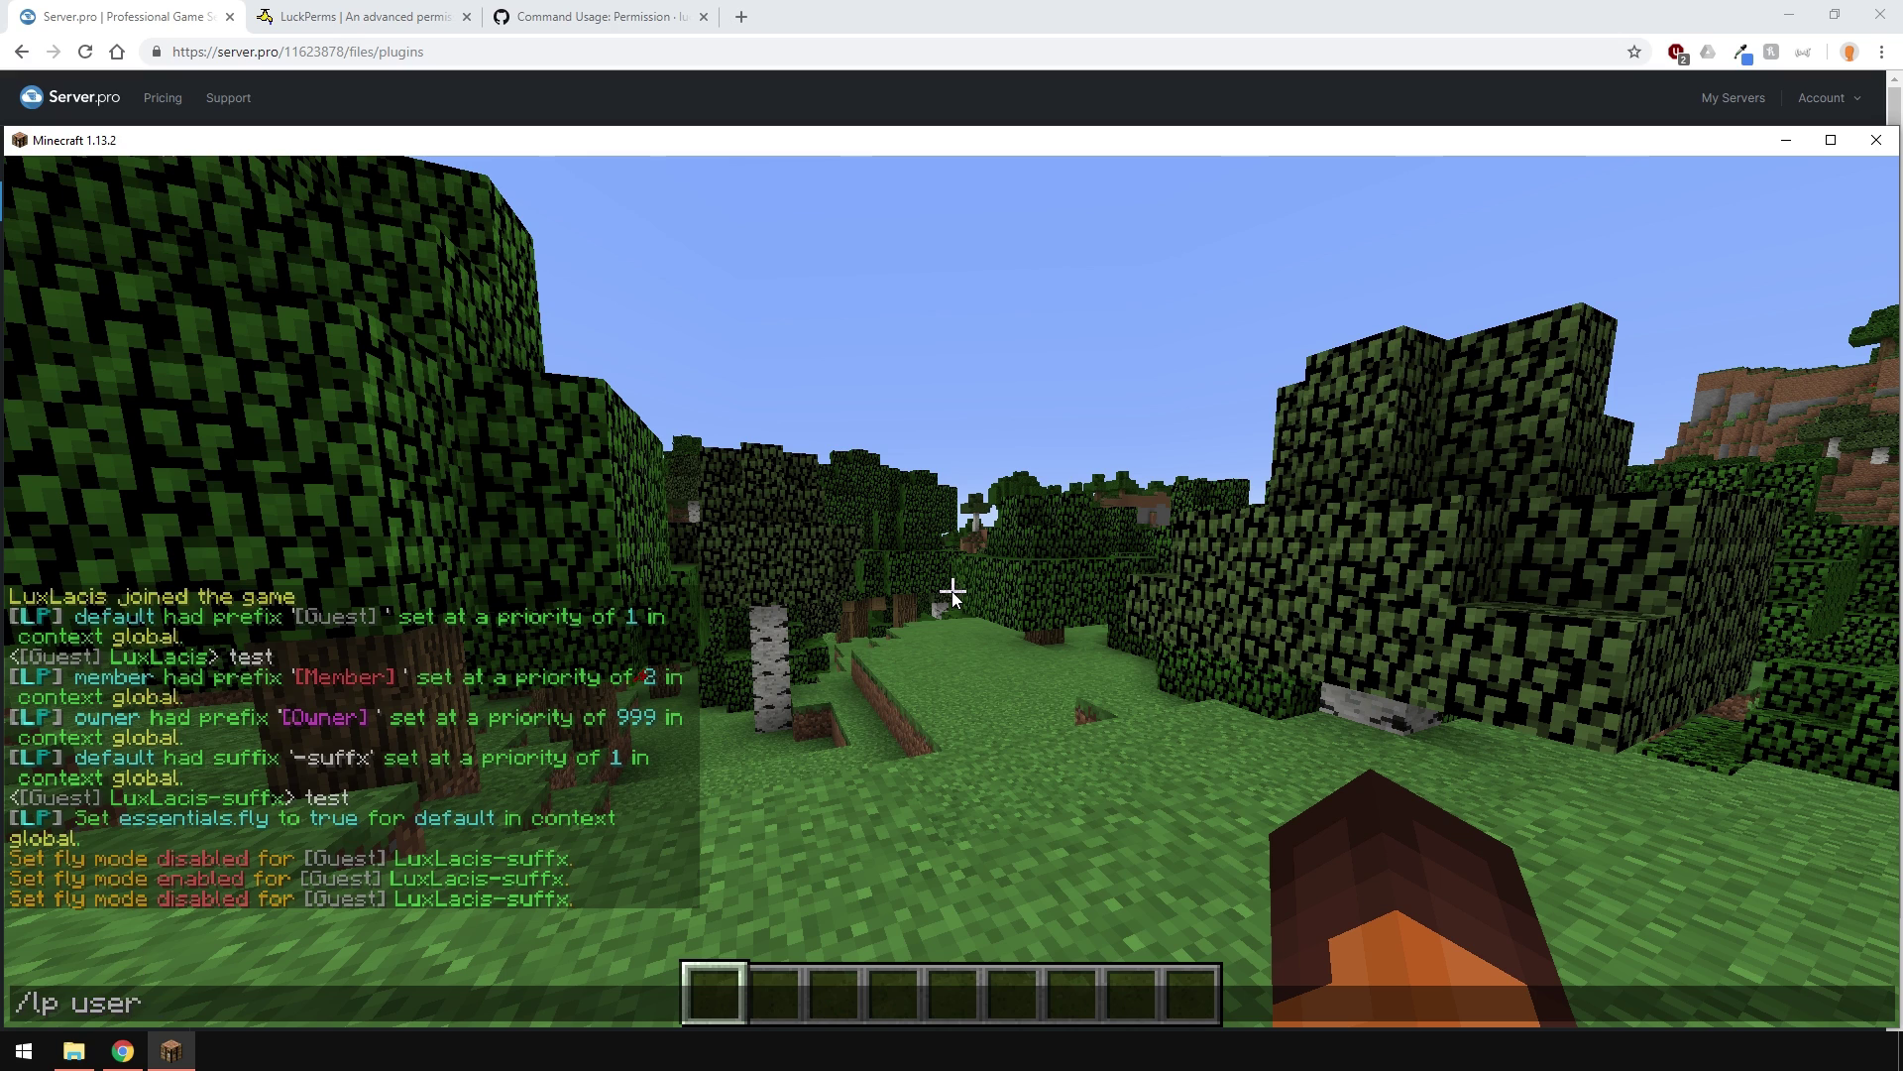
text( LuxLacis permission )
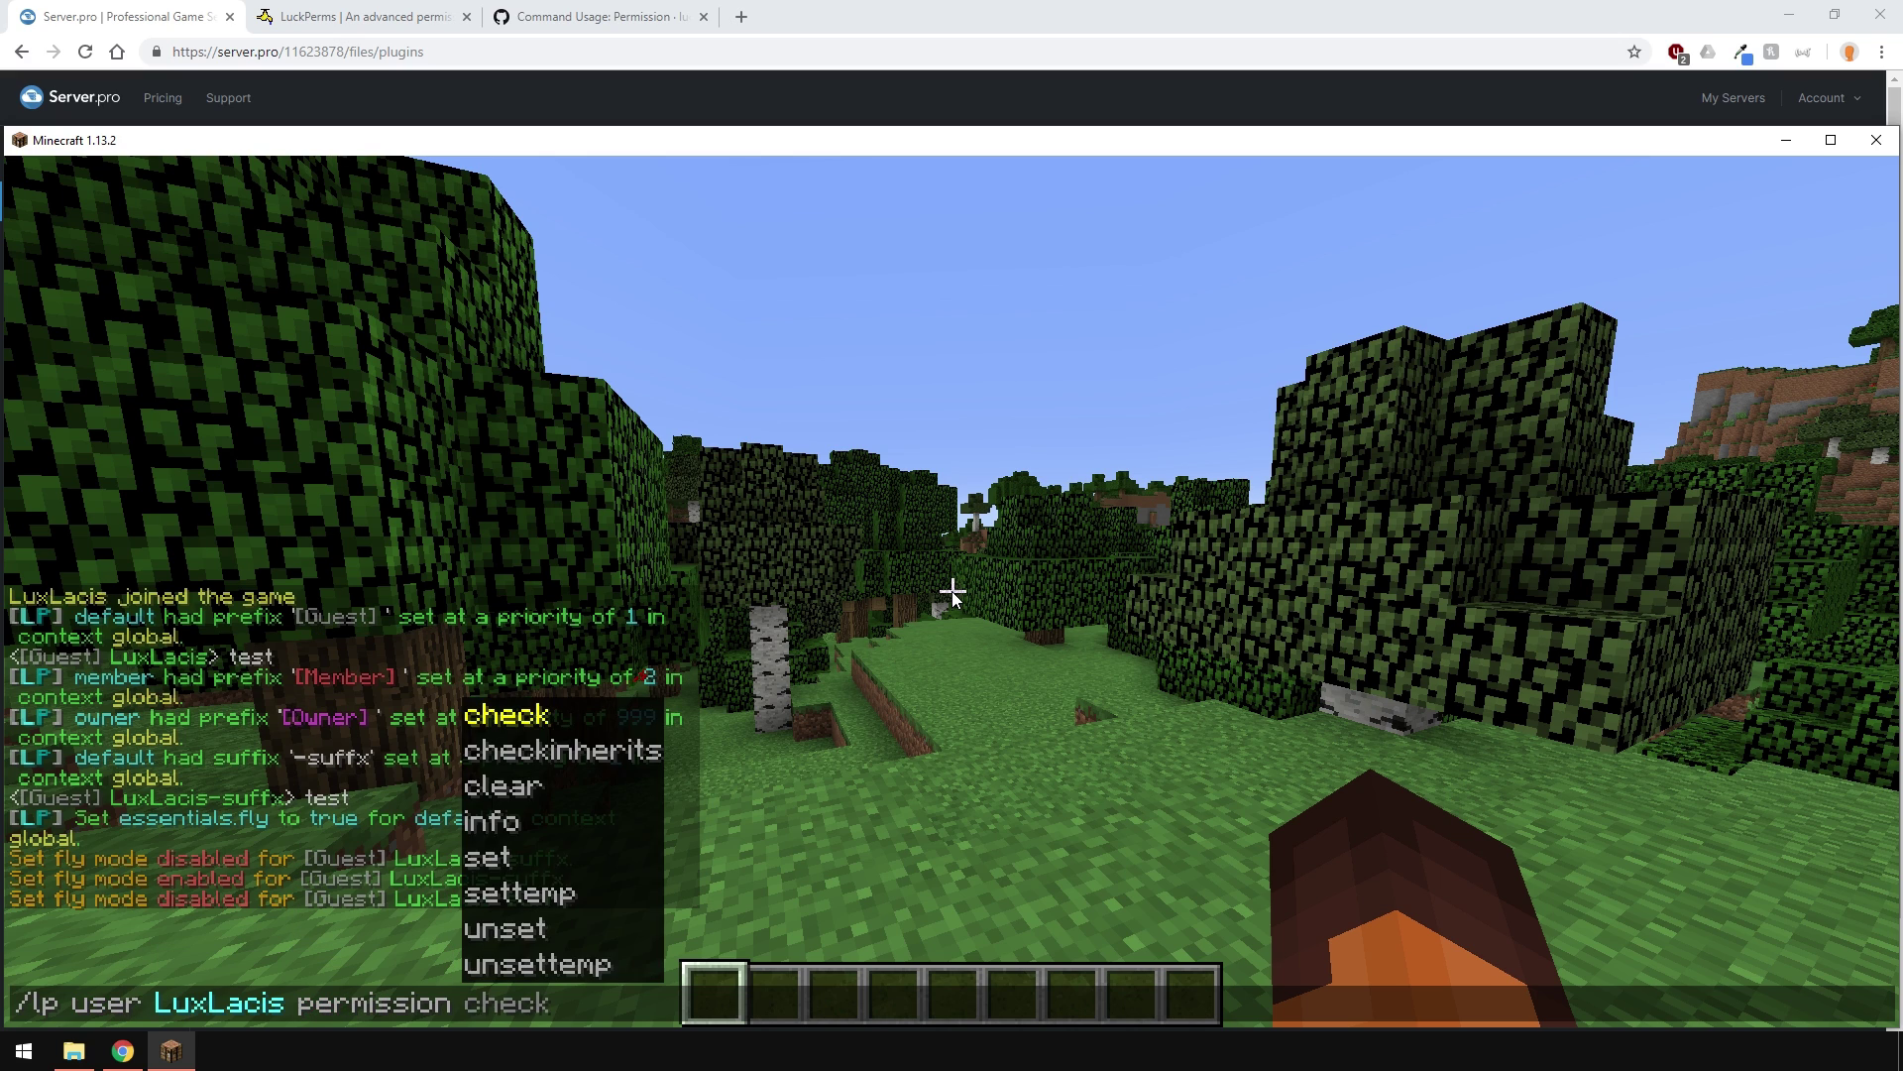
text(set essentia)
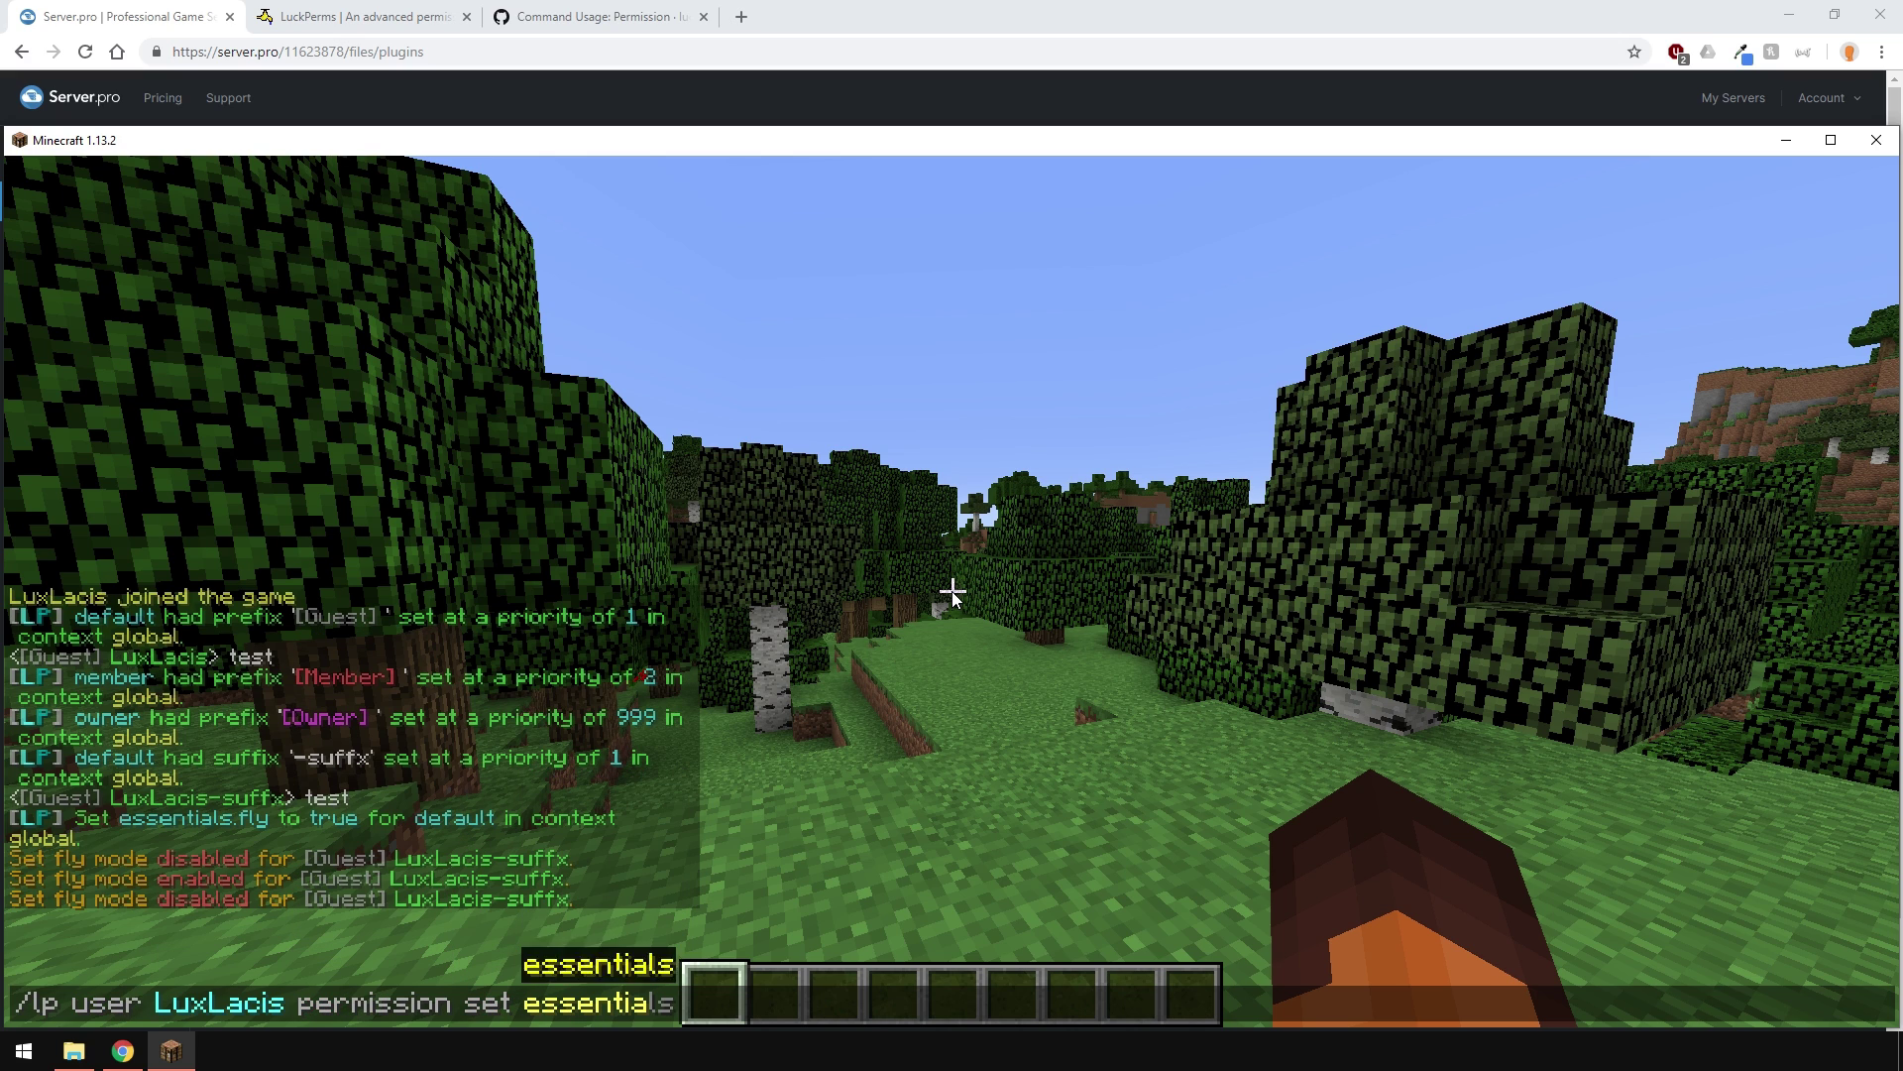
key(Tab)
text(.list)
key(Return)
text(/list)
key(Return)
Open the web permissions editor through /lp editor and delete the [Guest] prefix entry from the default group.
key(t)
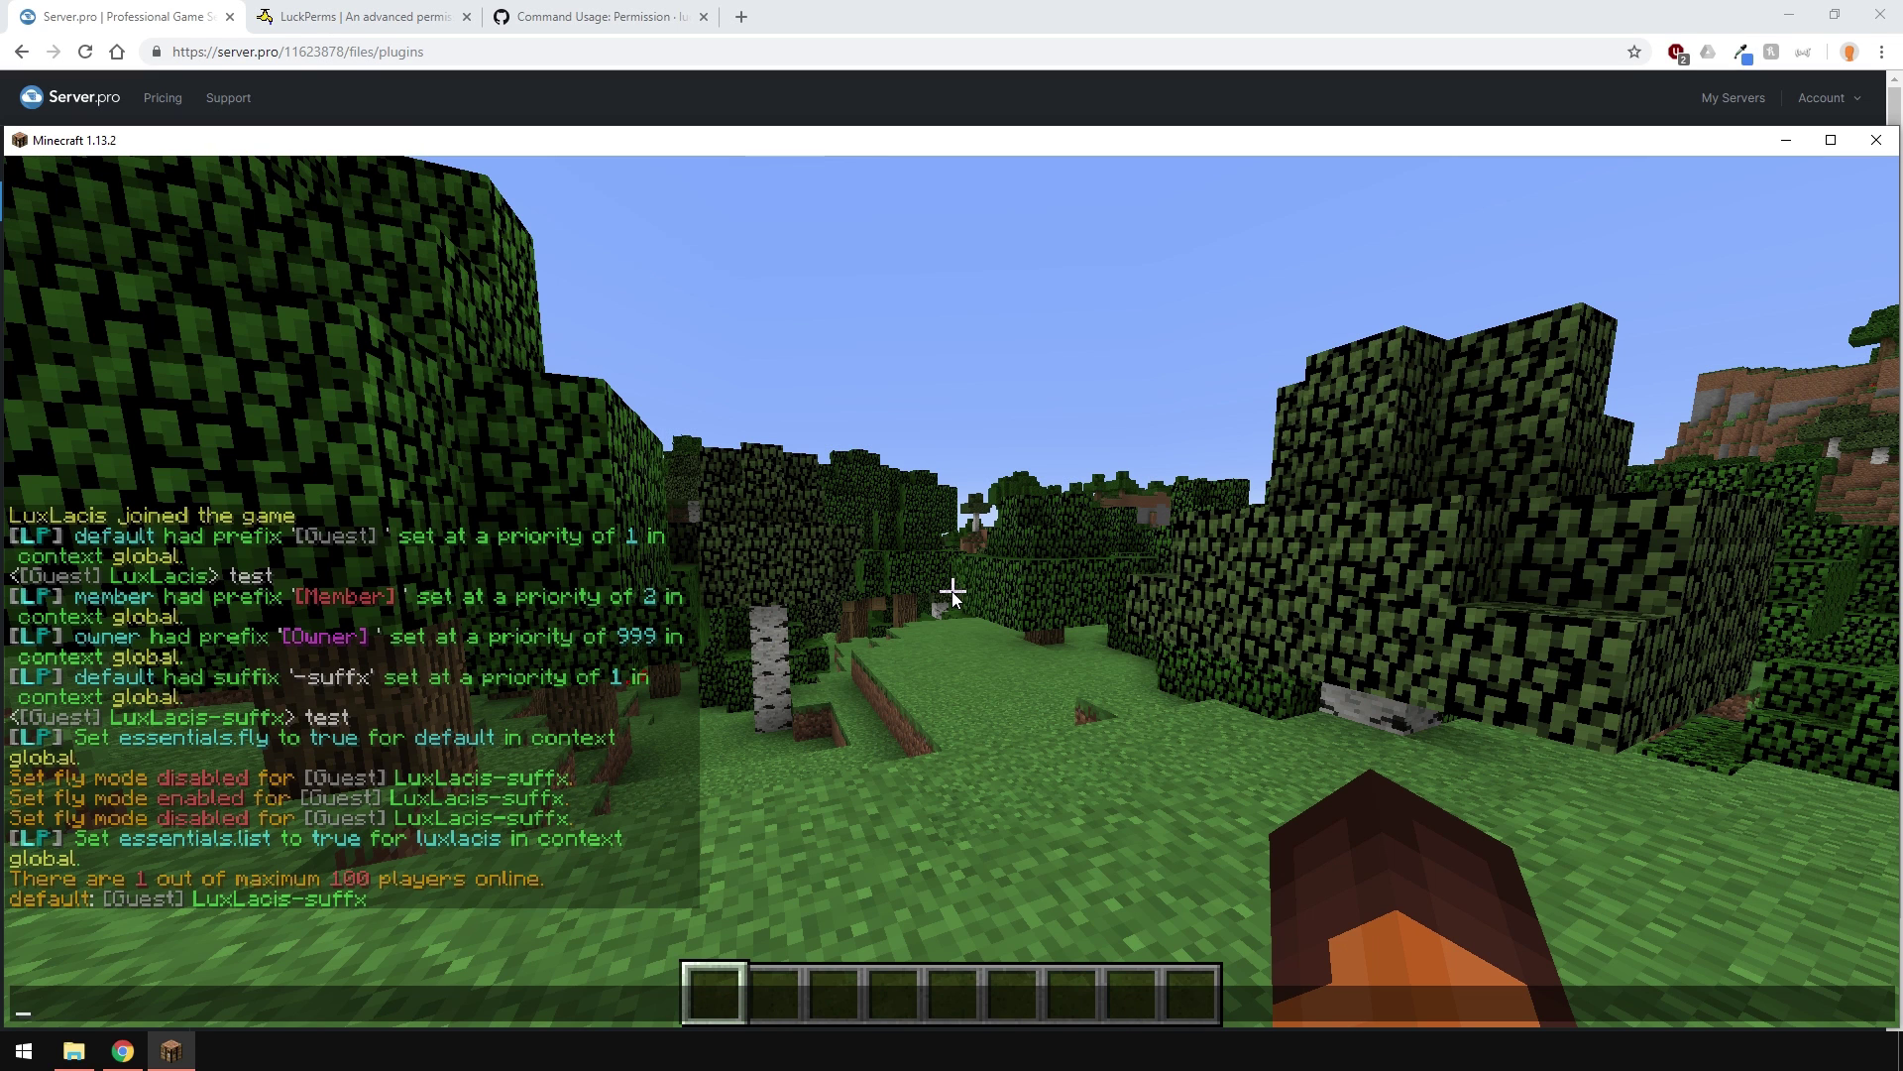
text(/lp editor)
key(Return)
click(378, 896)
click(645, 611)
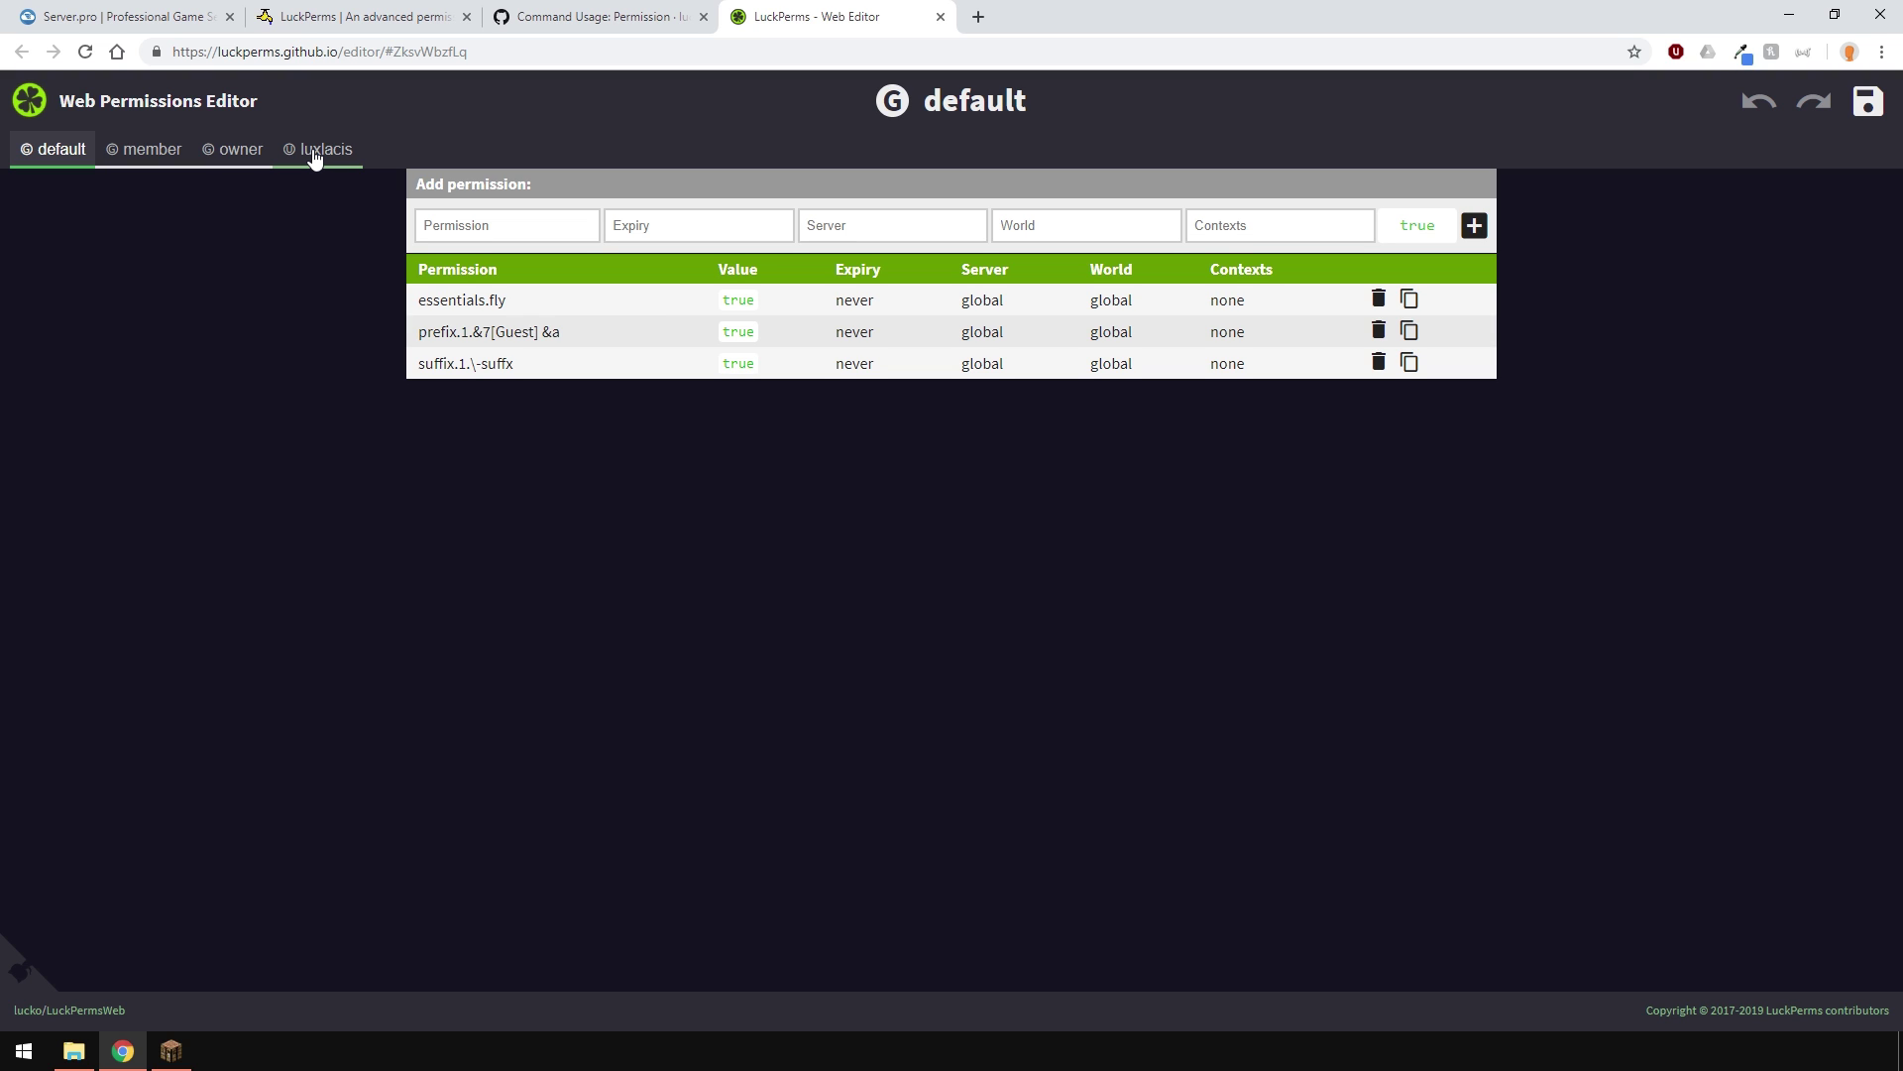
click(1379, 331)
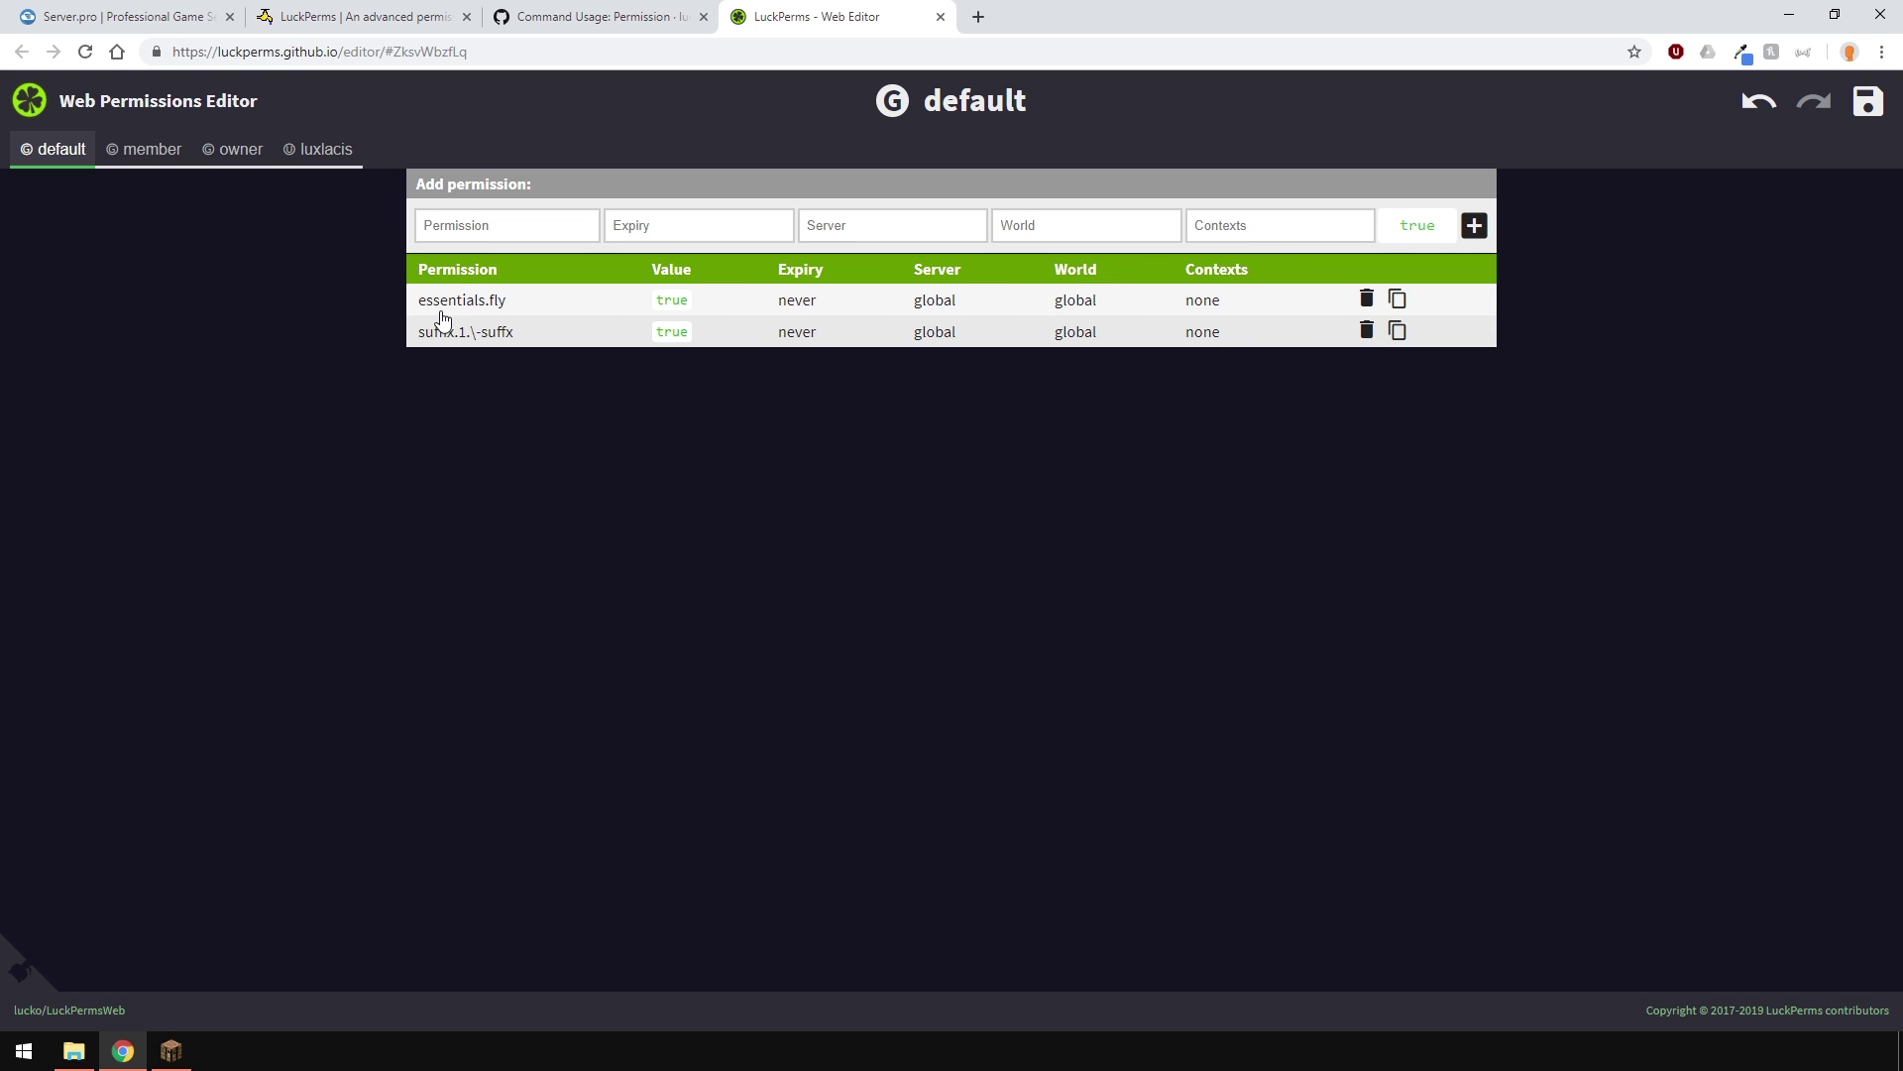
Add the essentials.balance permission to the member group in the web editor.
click(128, 158)
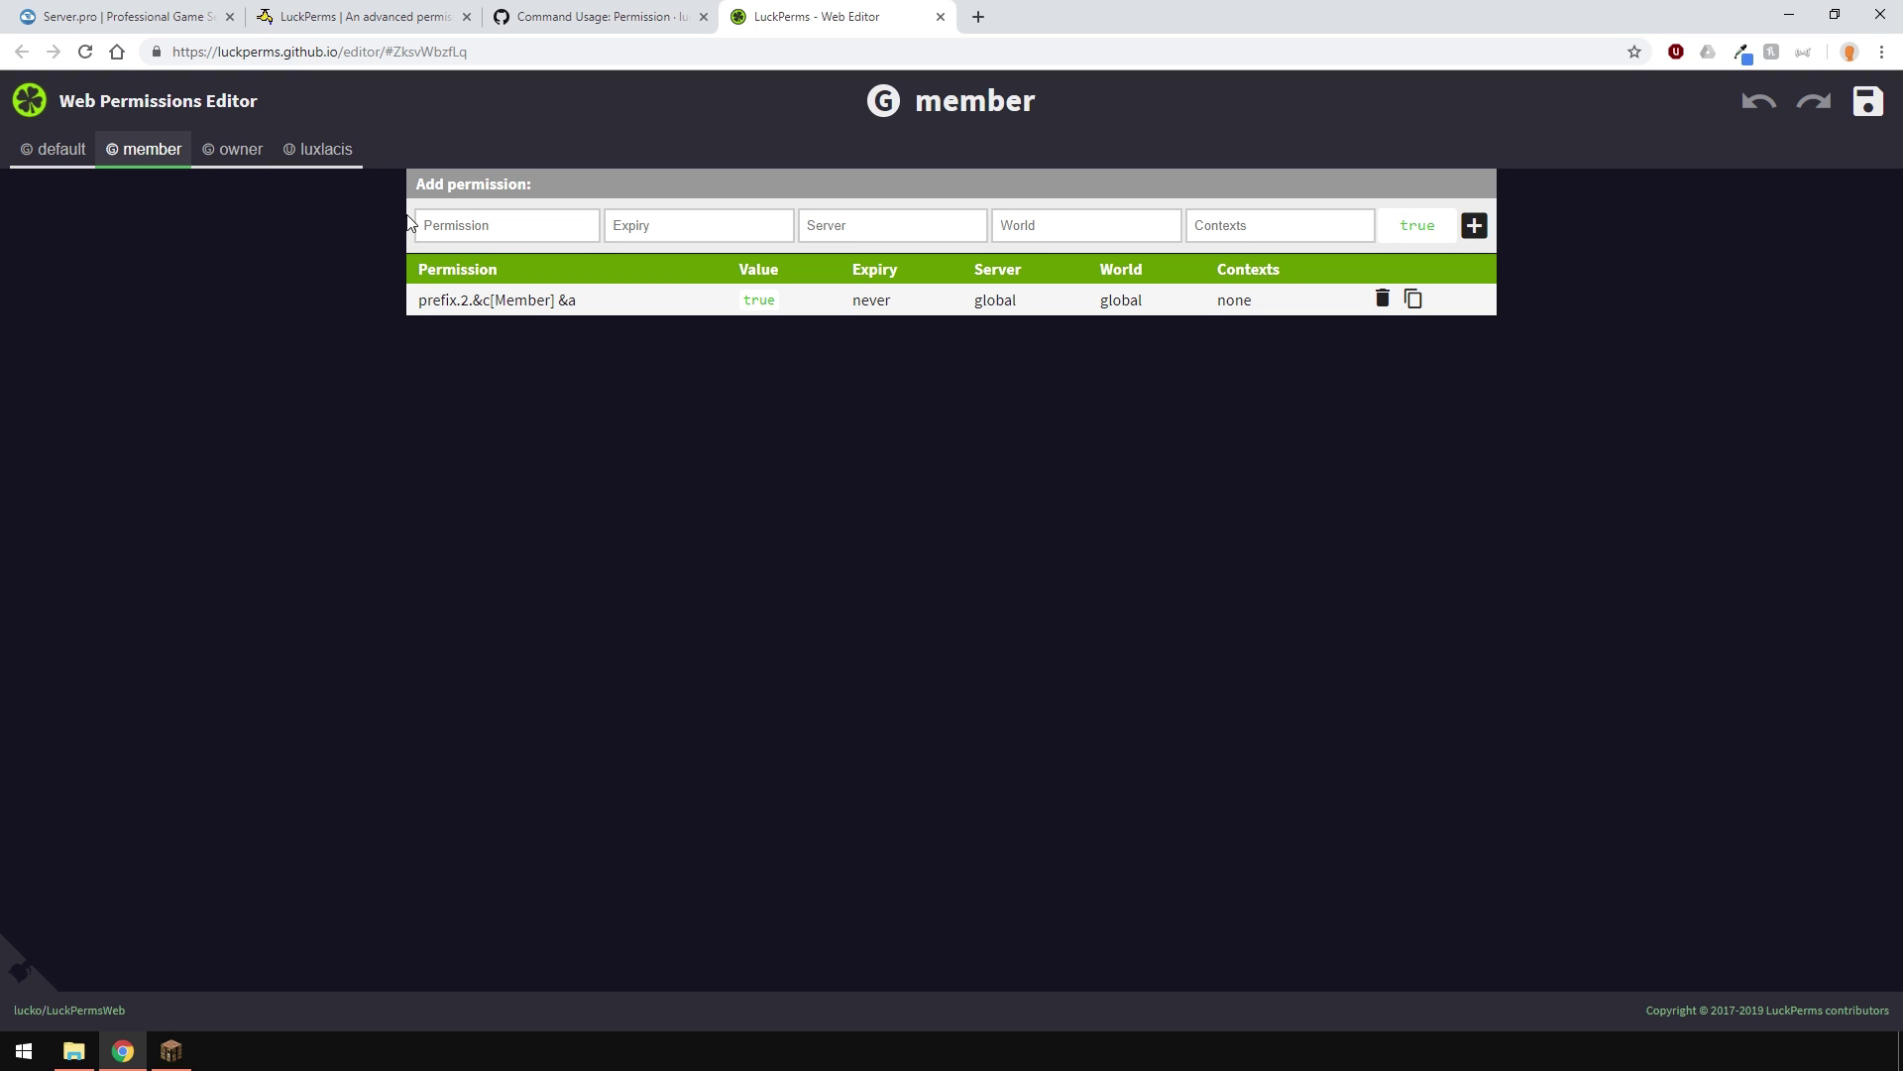
text(essentials)
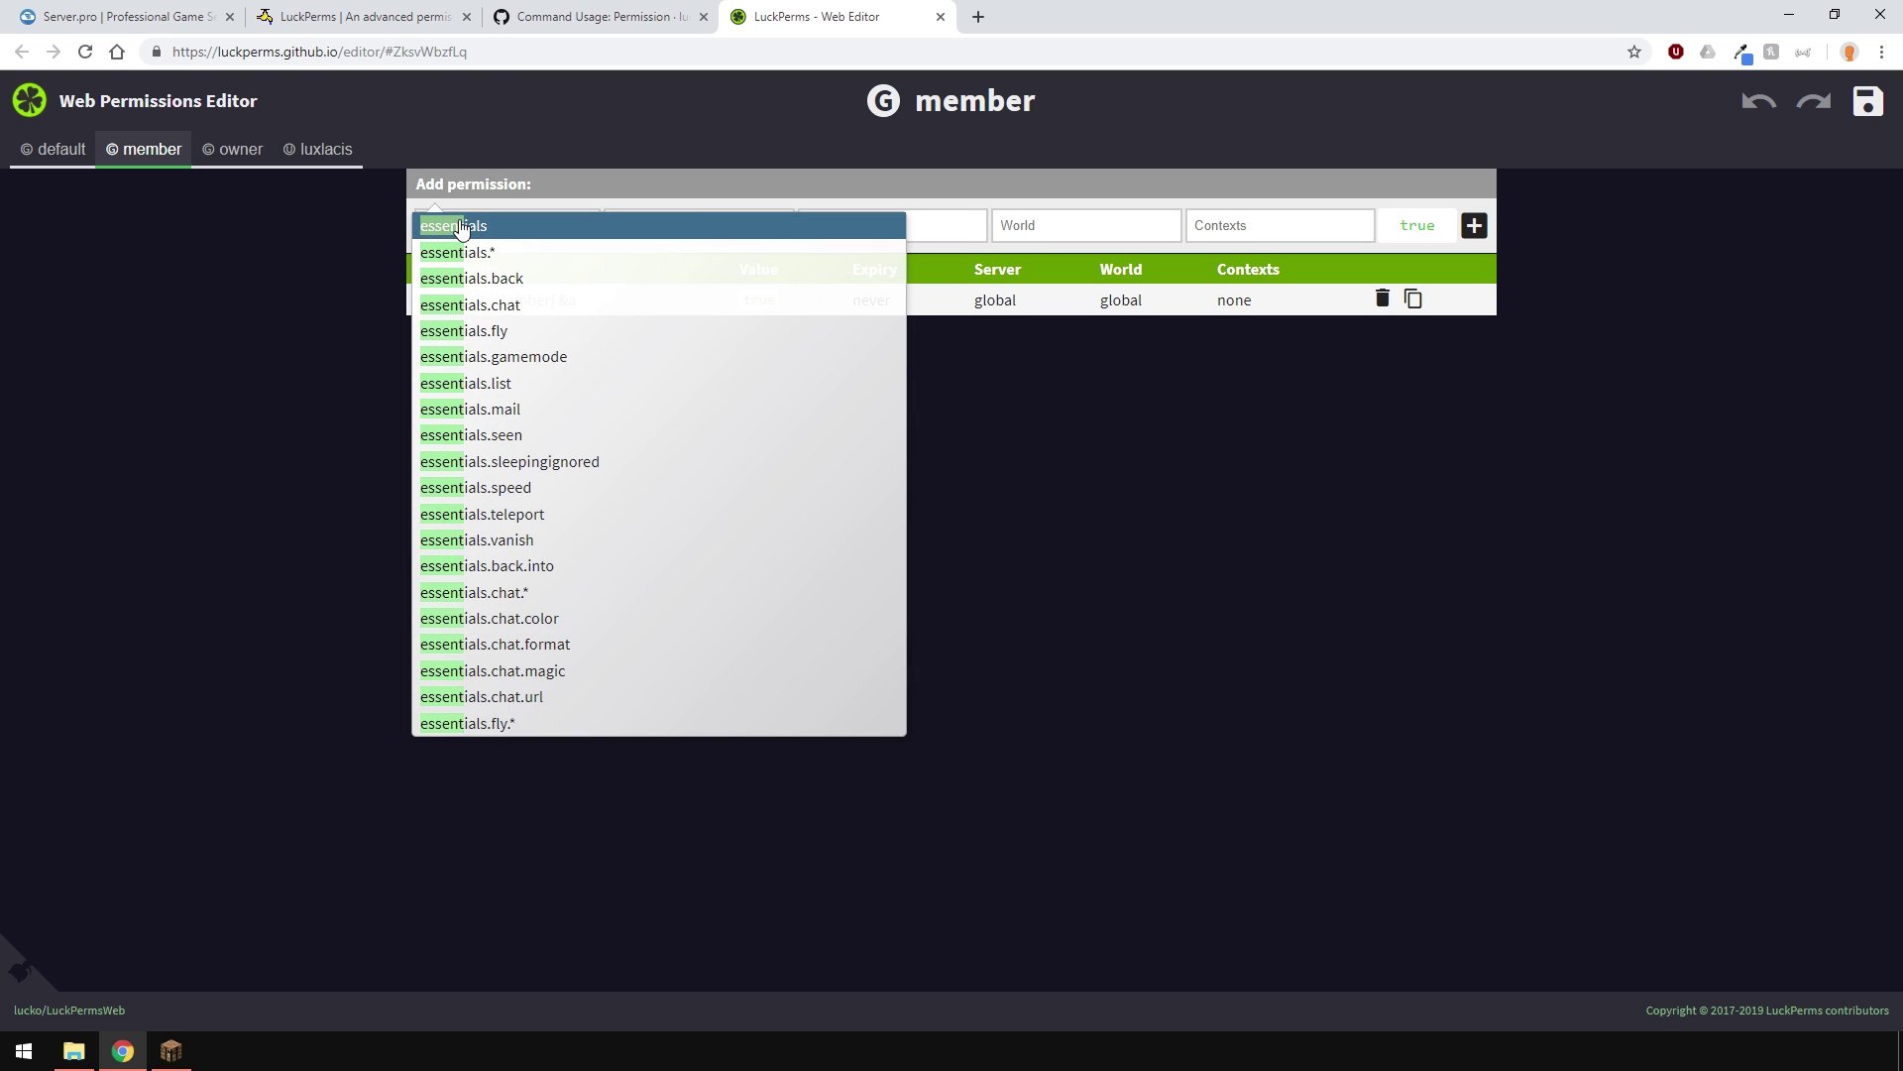
text(.bal)
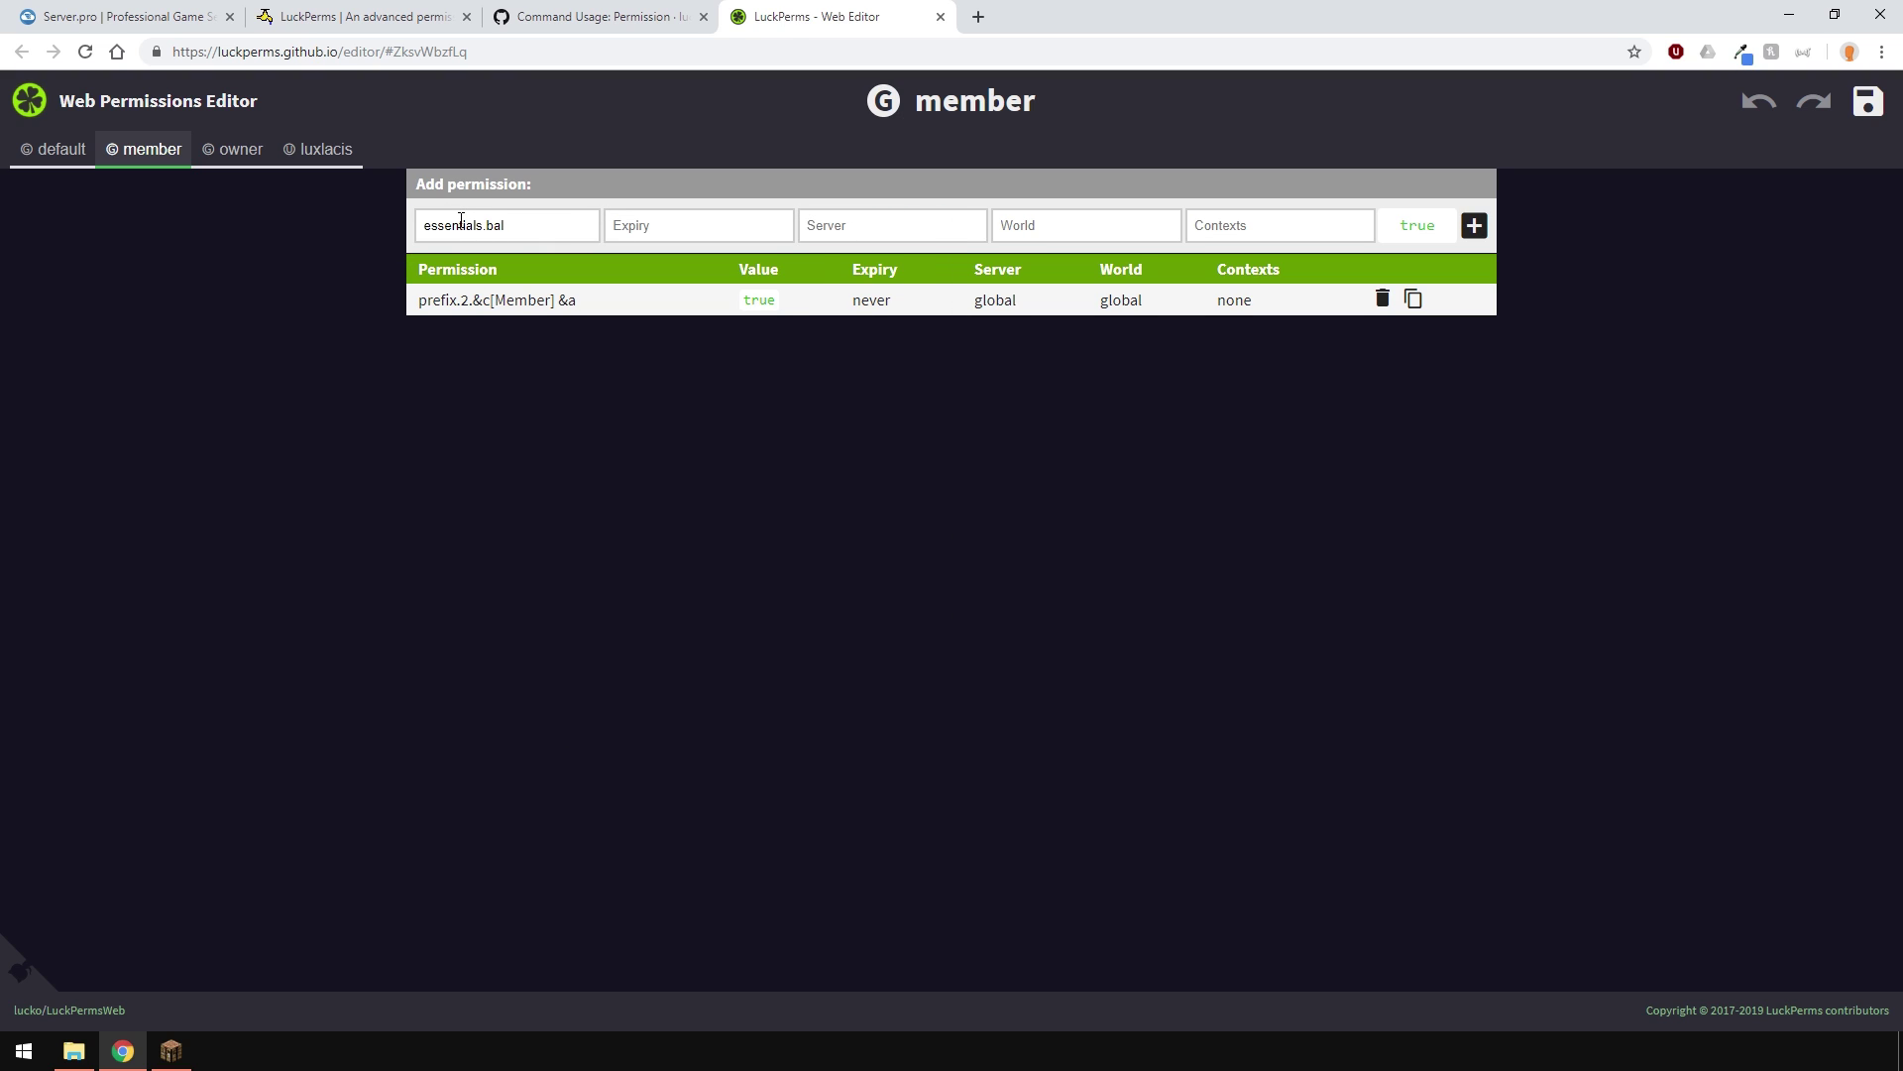
text(ance)
key(Return)
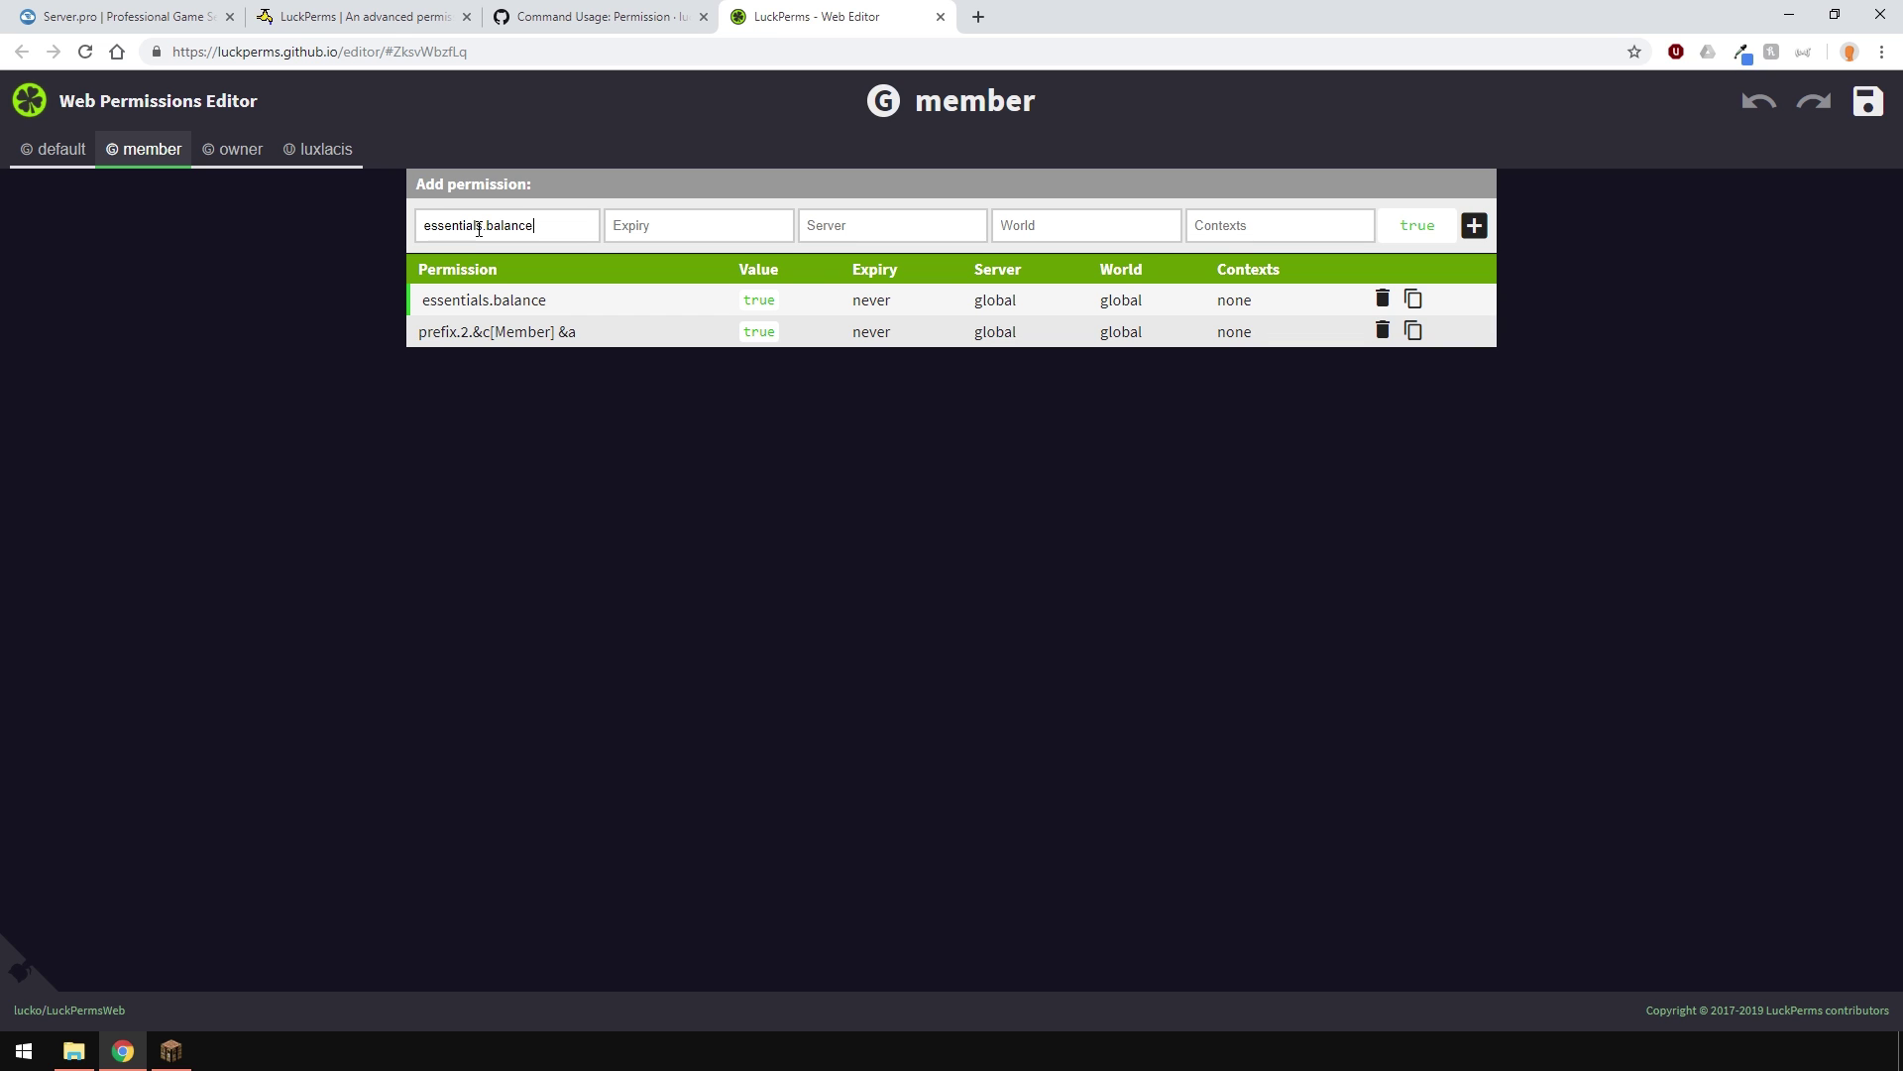
Add the group.default permission to the member group so it inherits from the default group.
drag(534, 226, 375, 210)
text(group.default)
key(Return)
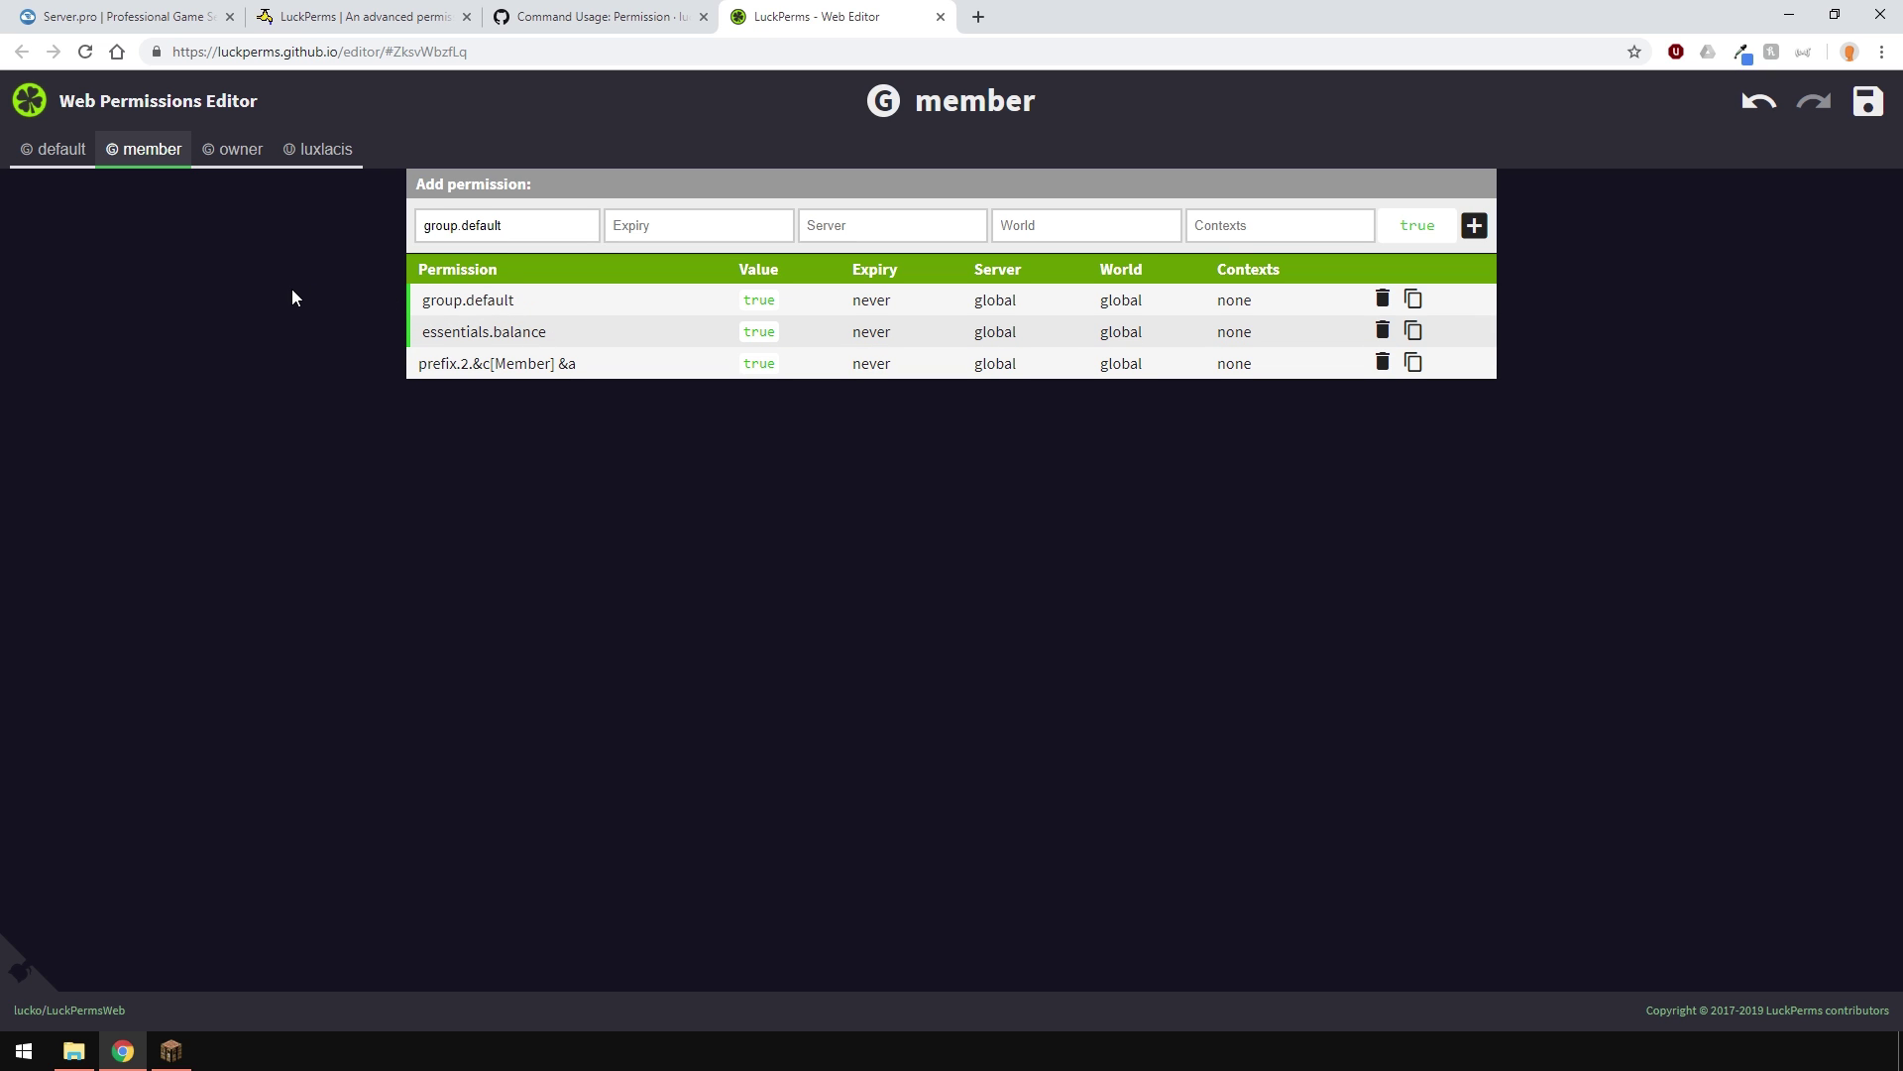
Change the player's own group.default entry to group.member in the web editor.
click(314, 157)
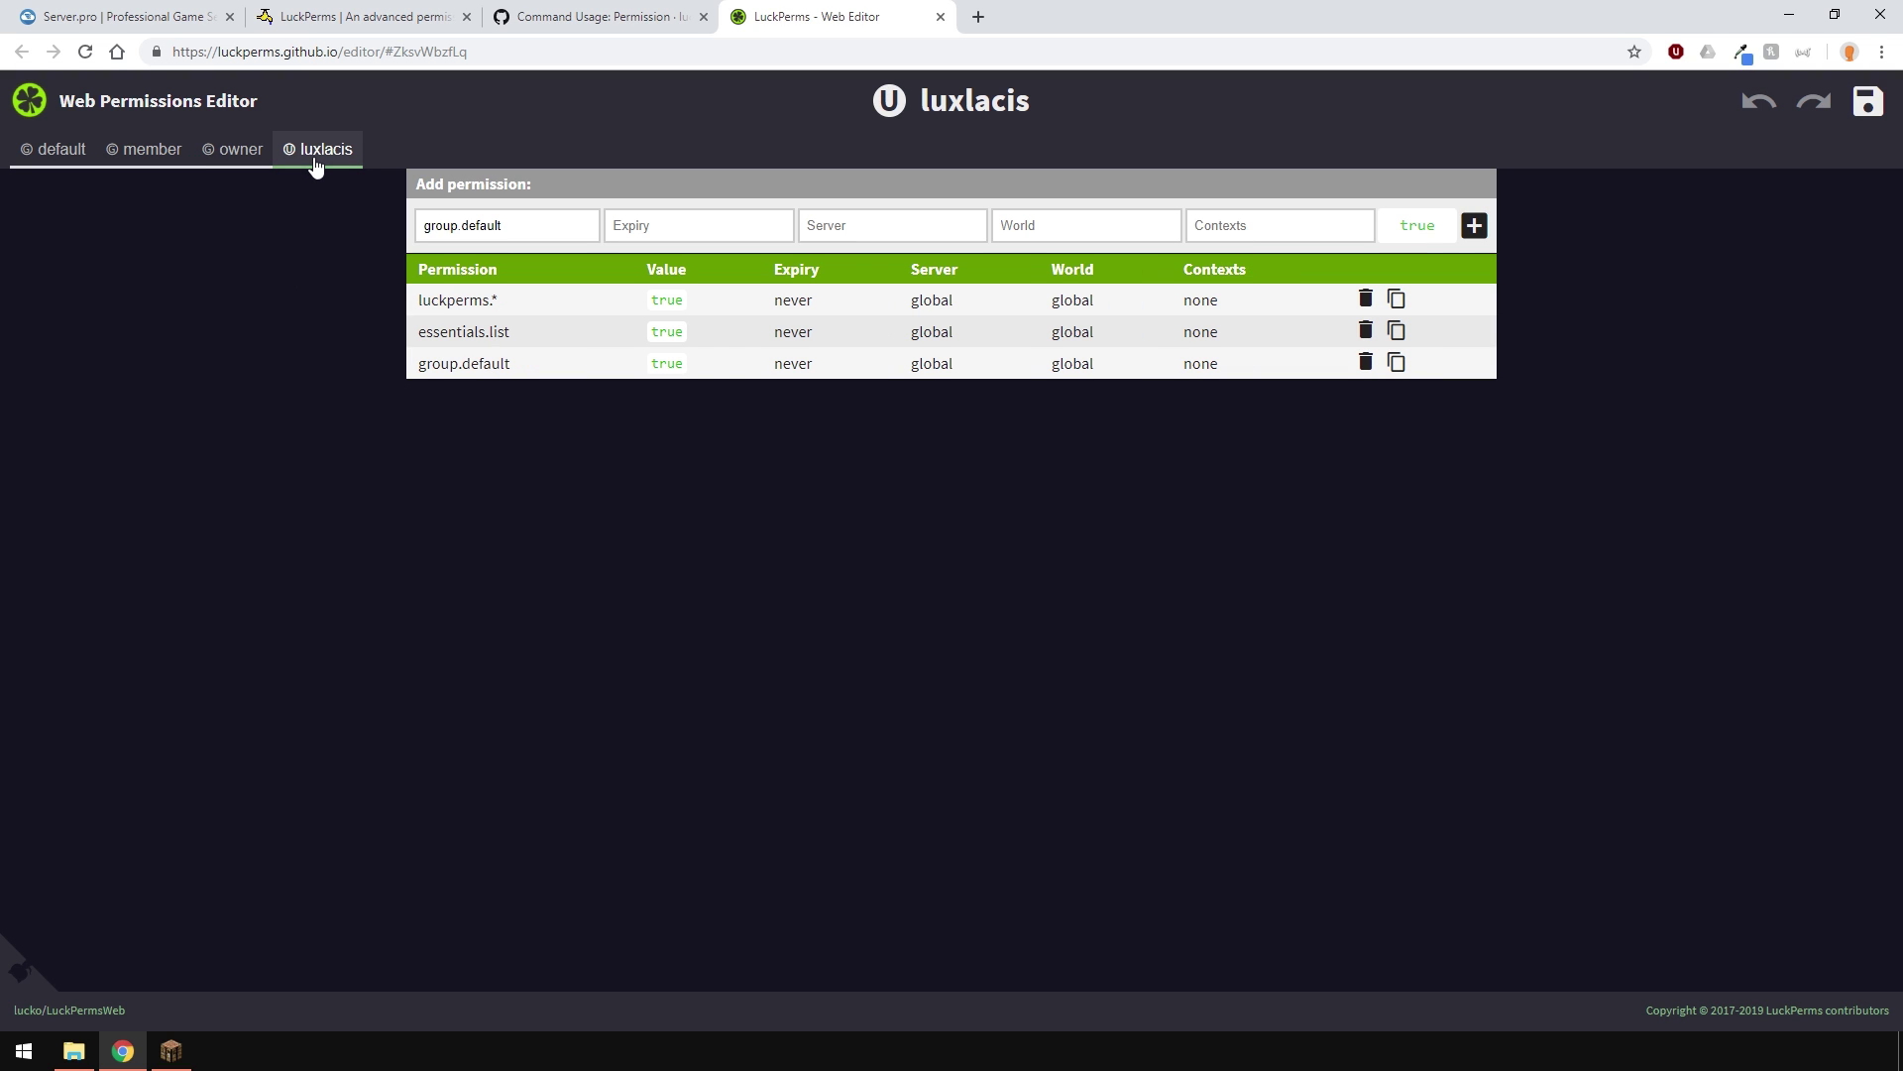
click(491, 365)
double_click(491, 364)
text(member)
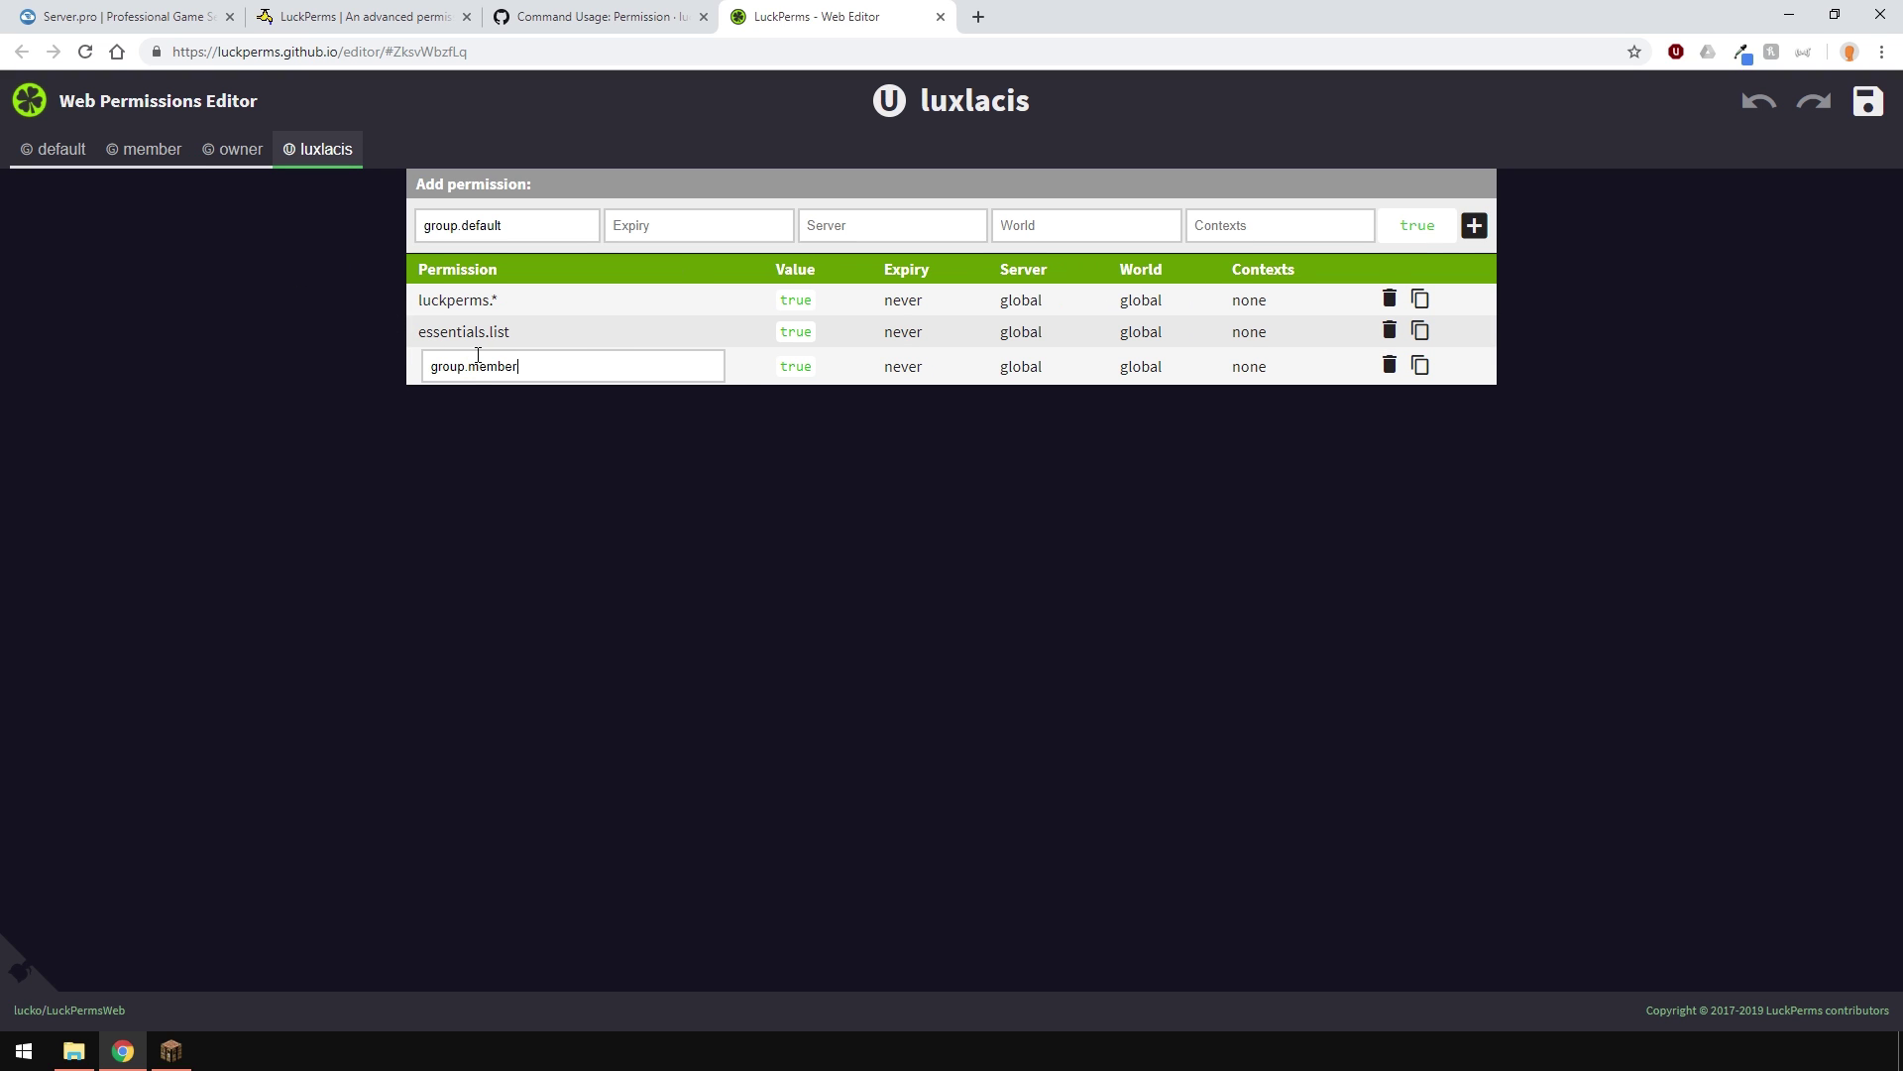
key(Return)
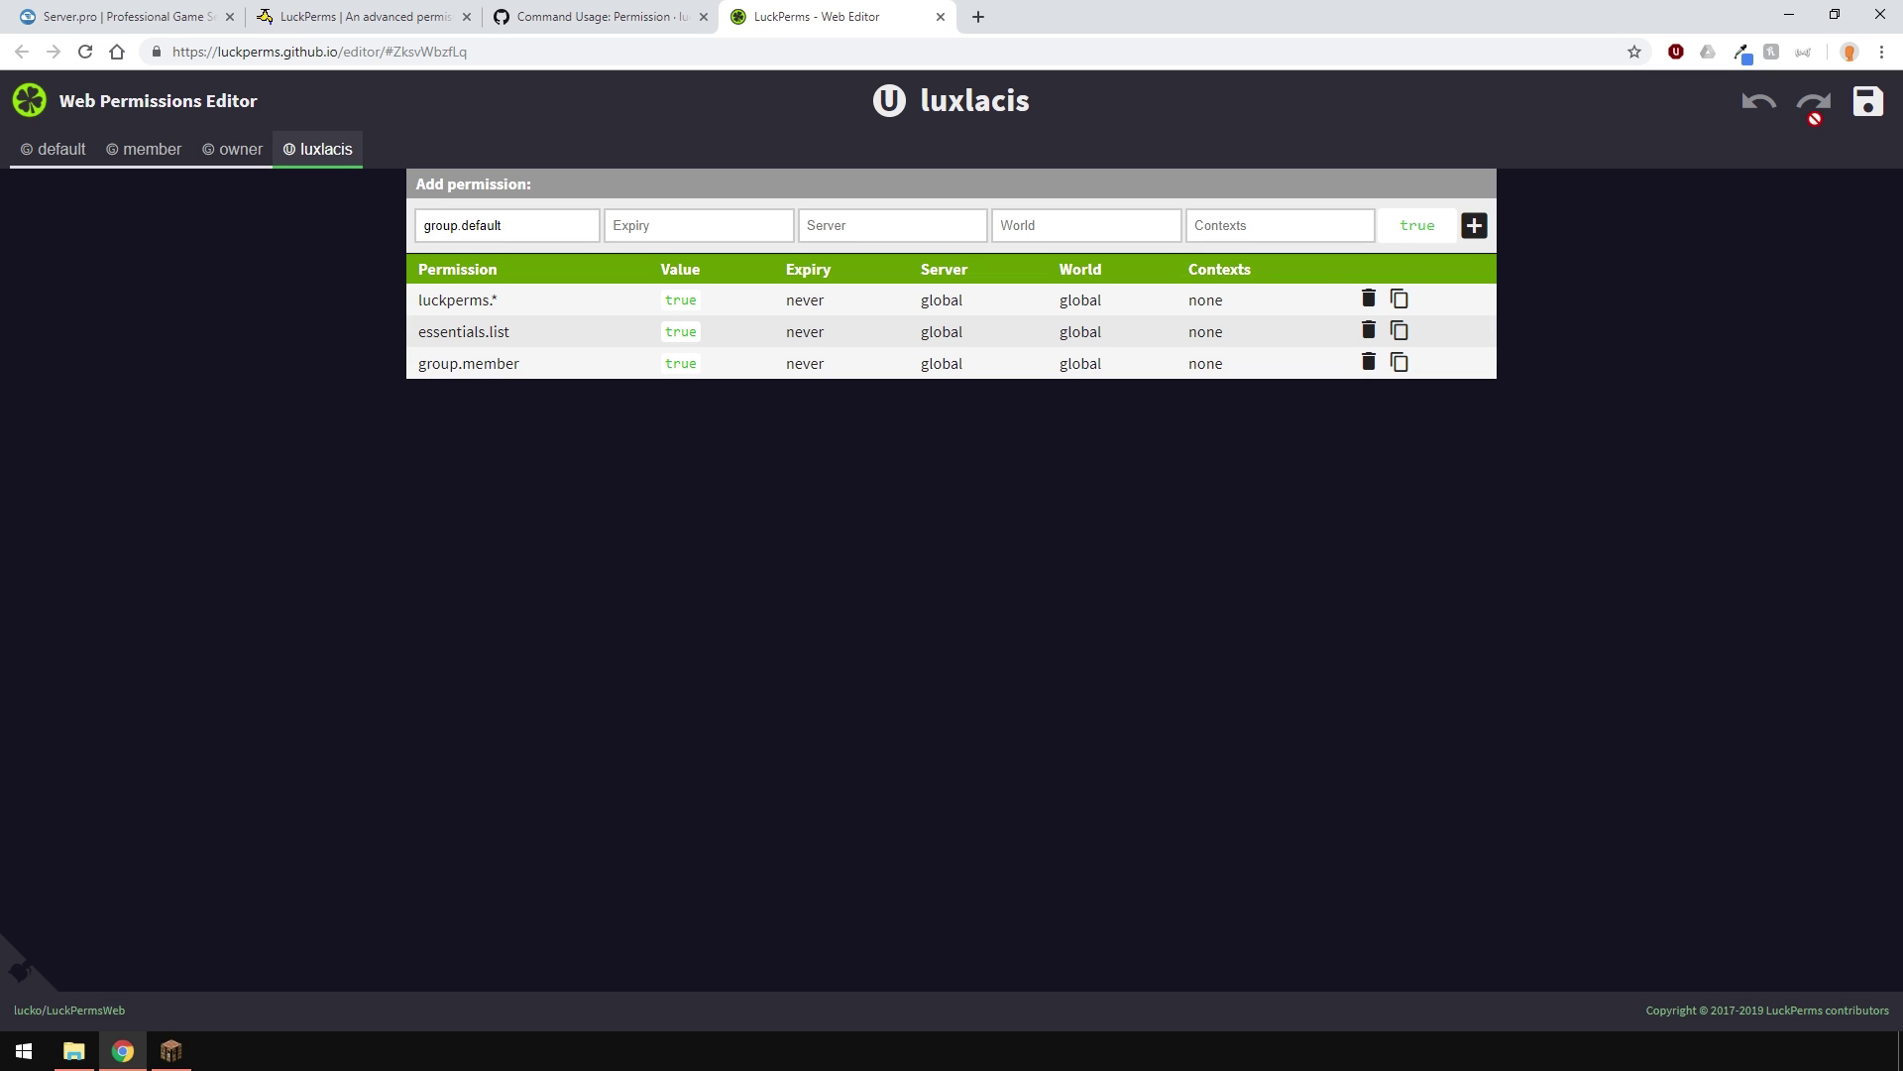
Save the web editor changes, copy the generated /lp applyedits command, and run it in the Minecraft chat.
click(1864, 103)
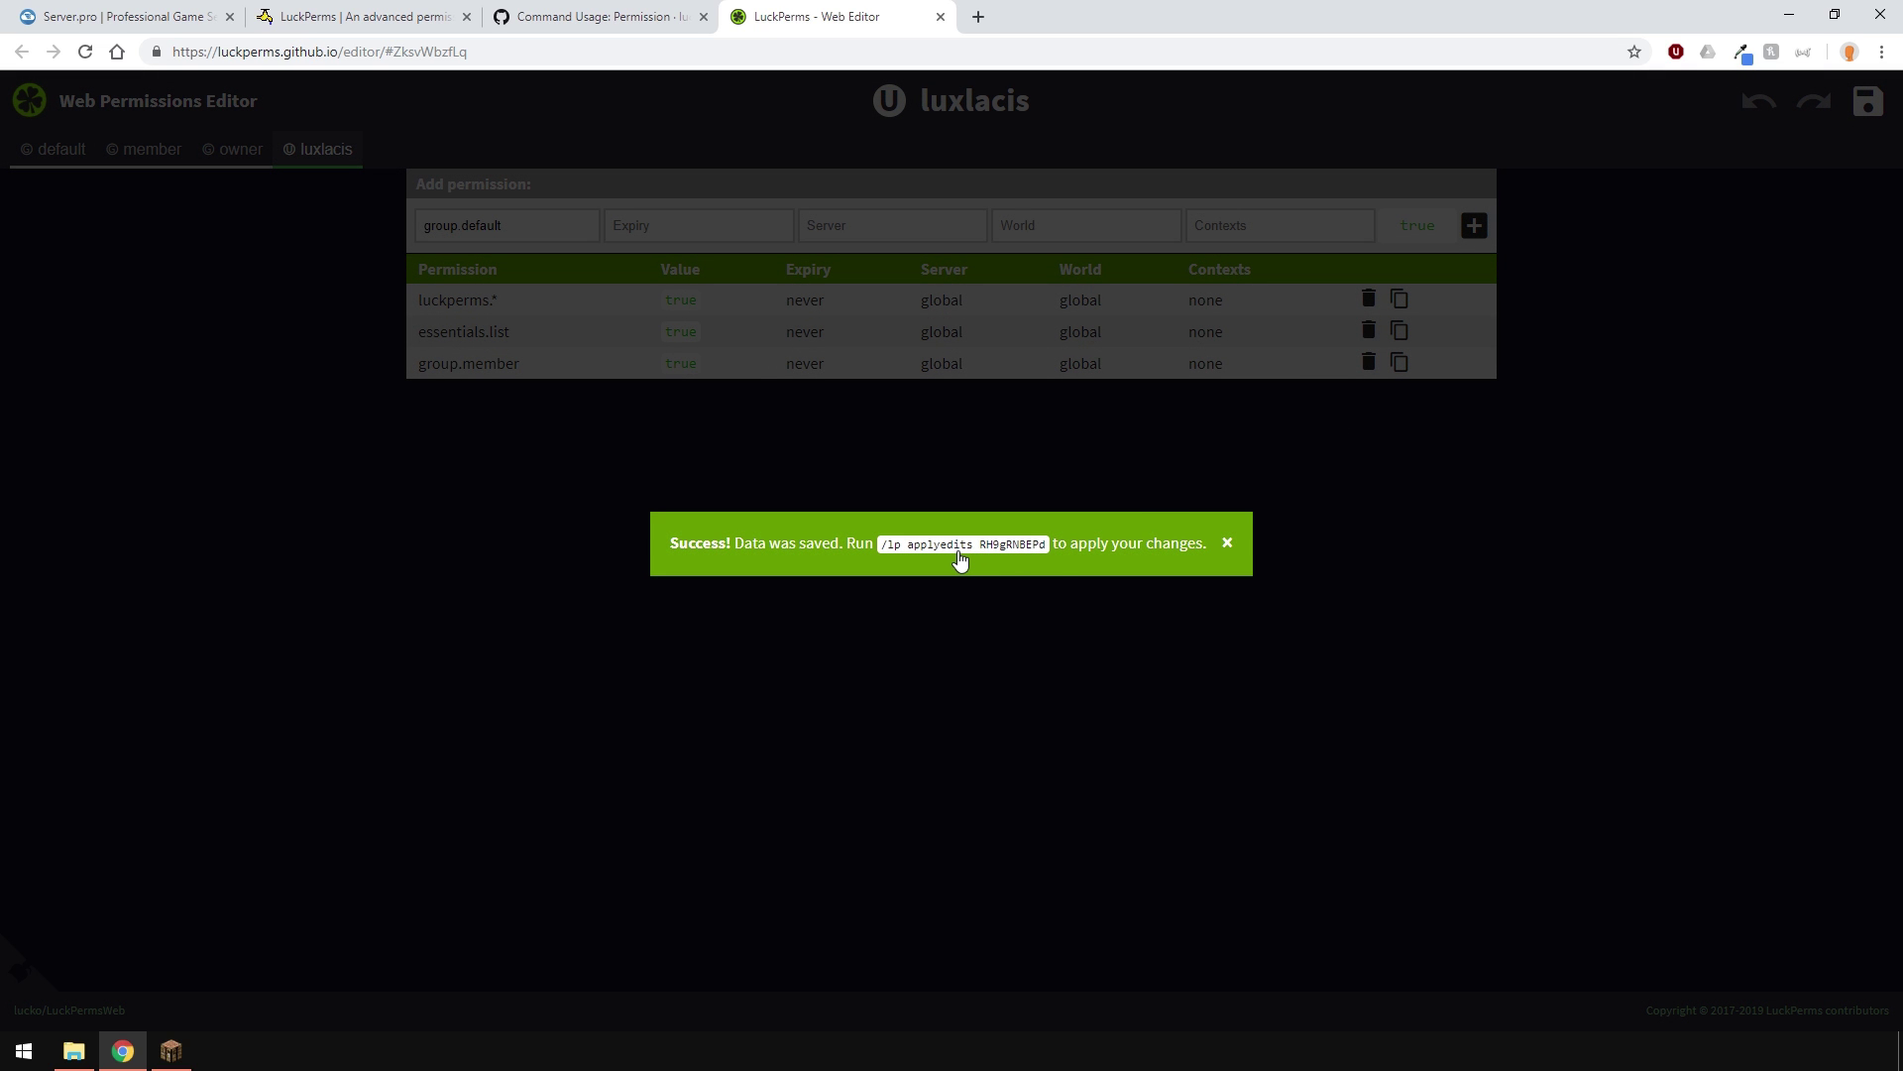
click(960, 561)
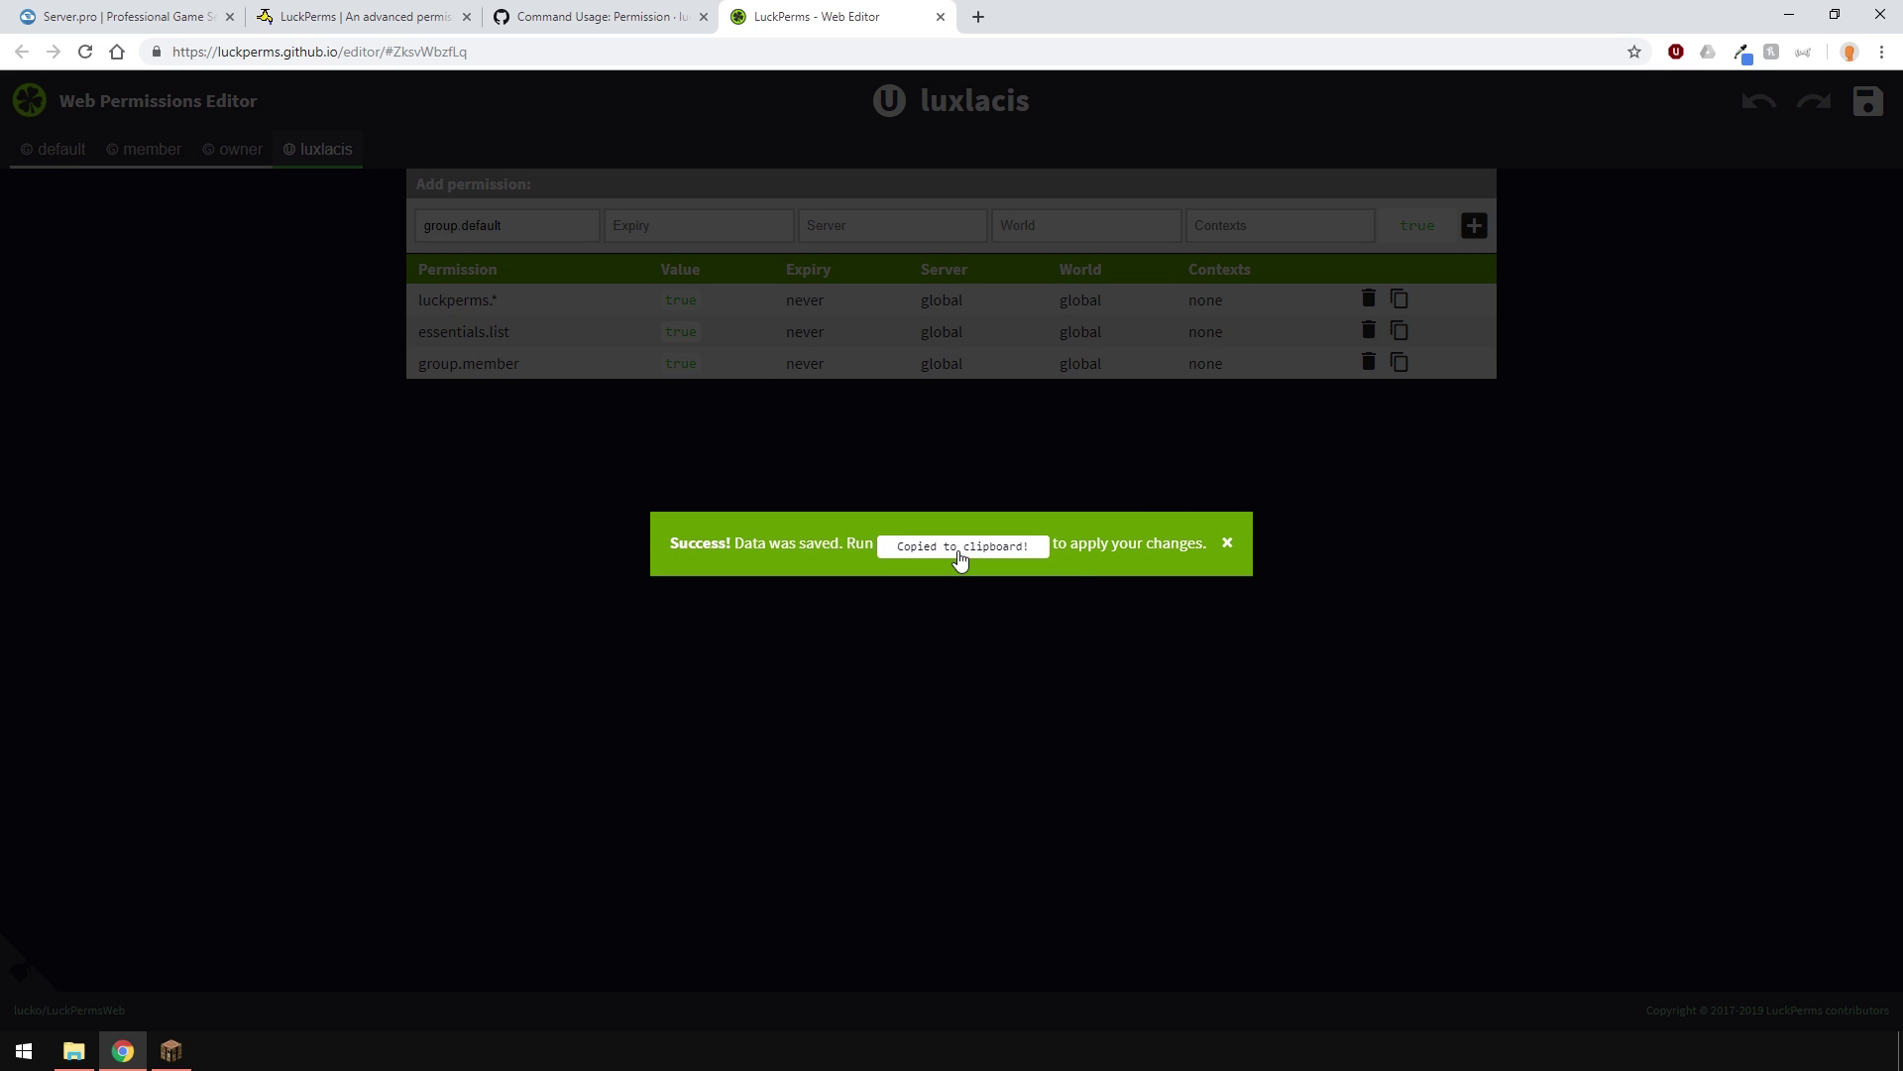
click(170, 1049)
key(ctrl+v)
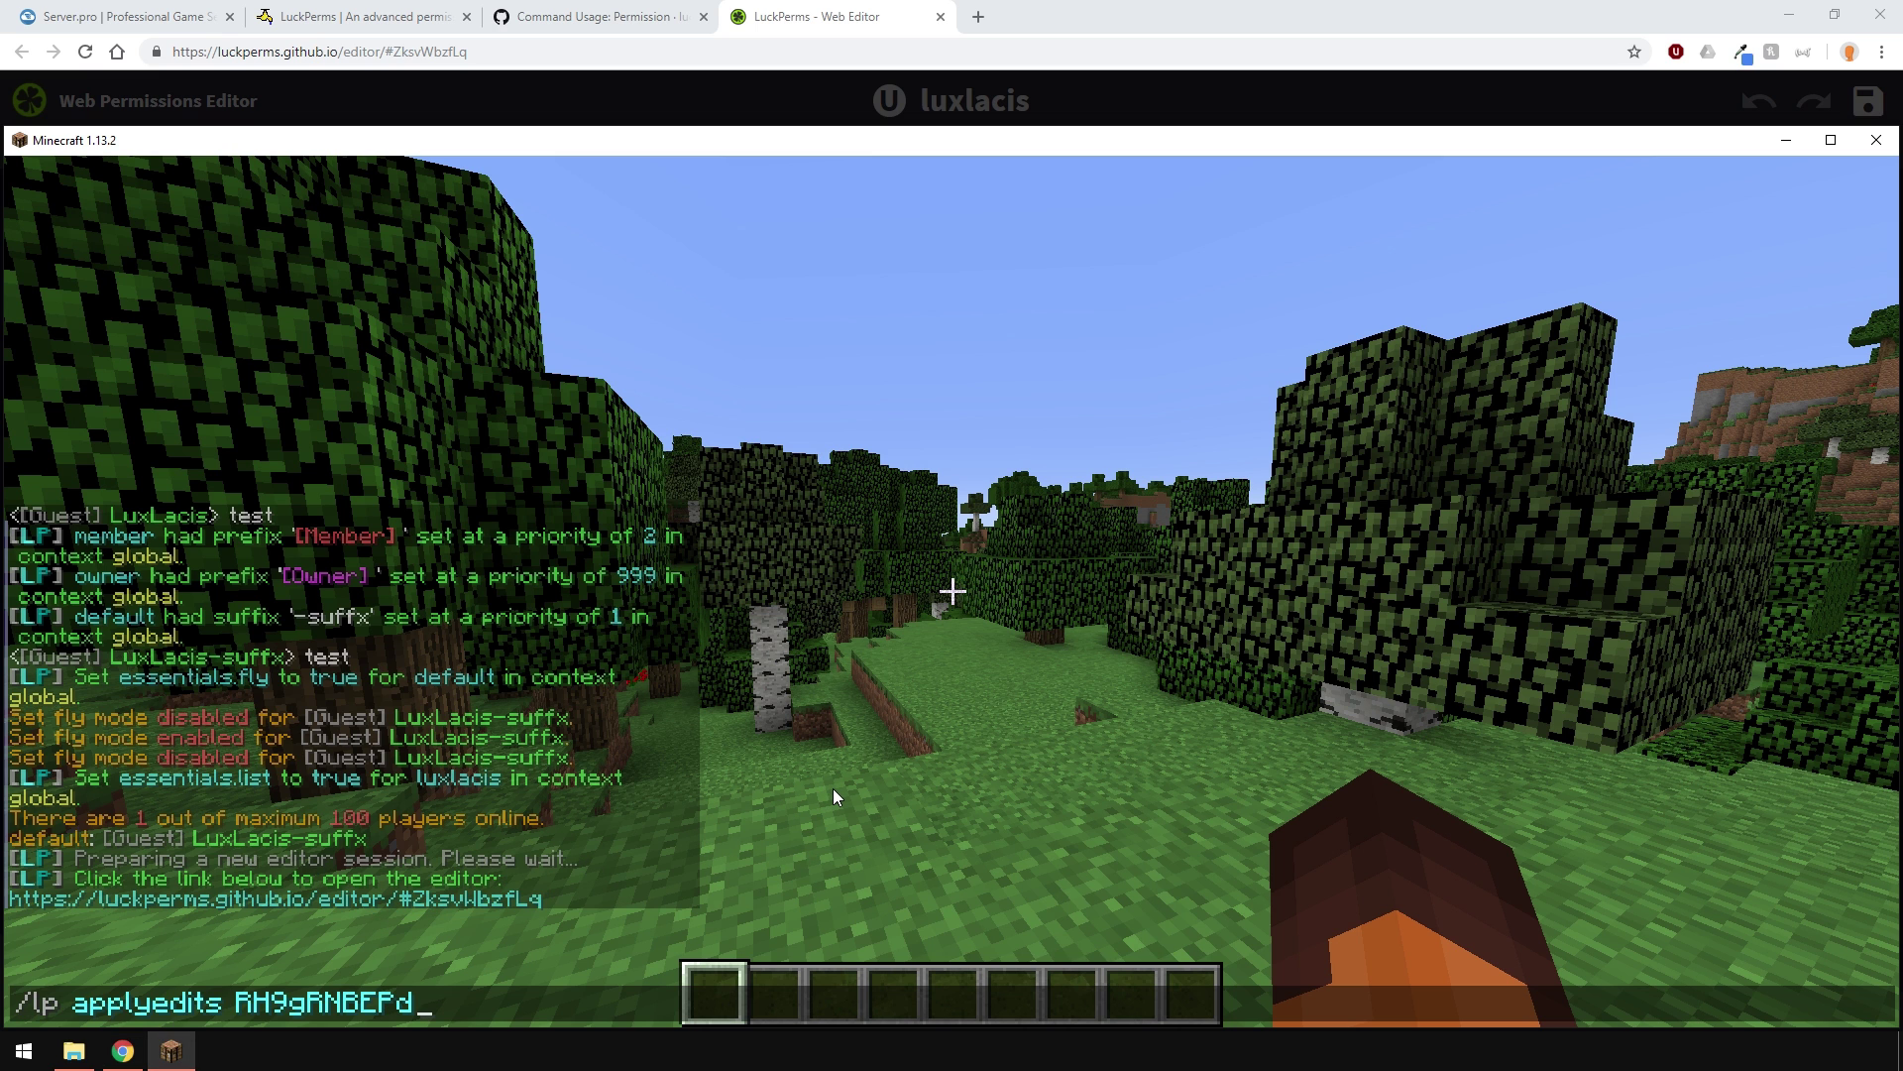
key(Return)
Test the member group's balance permission by running /balance.
key(t)
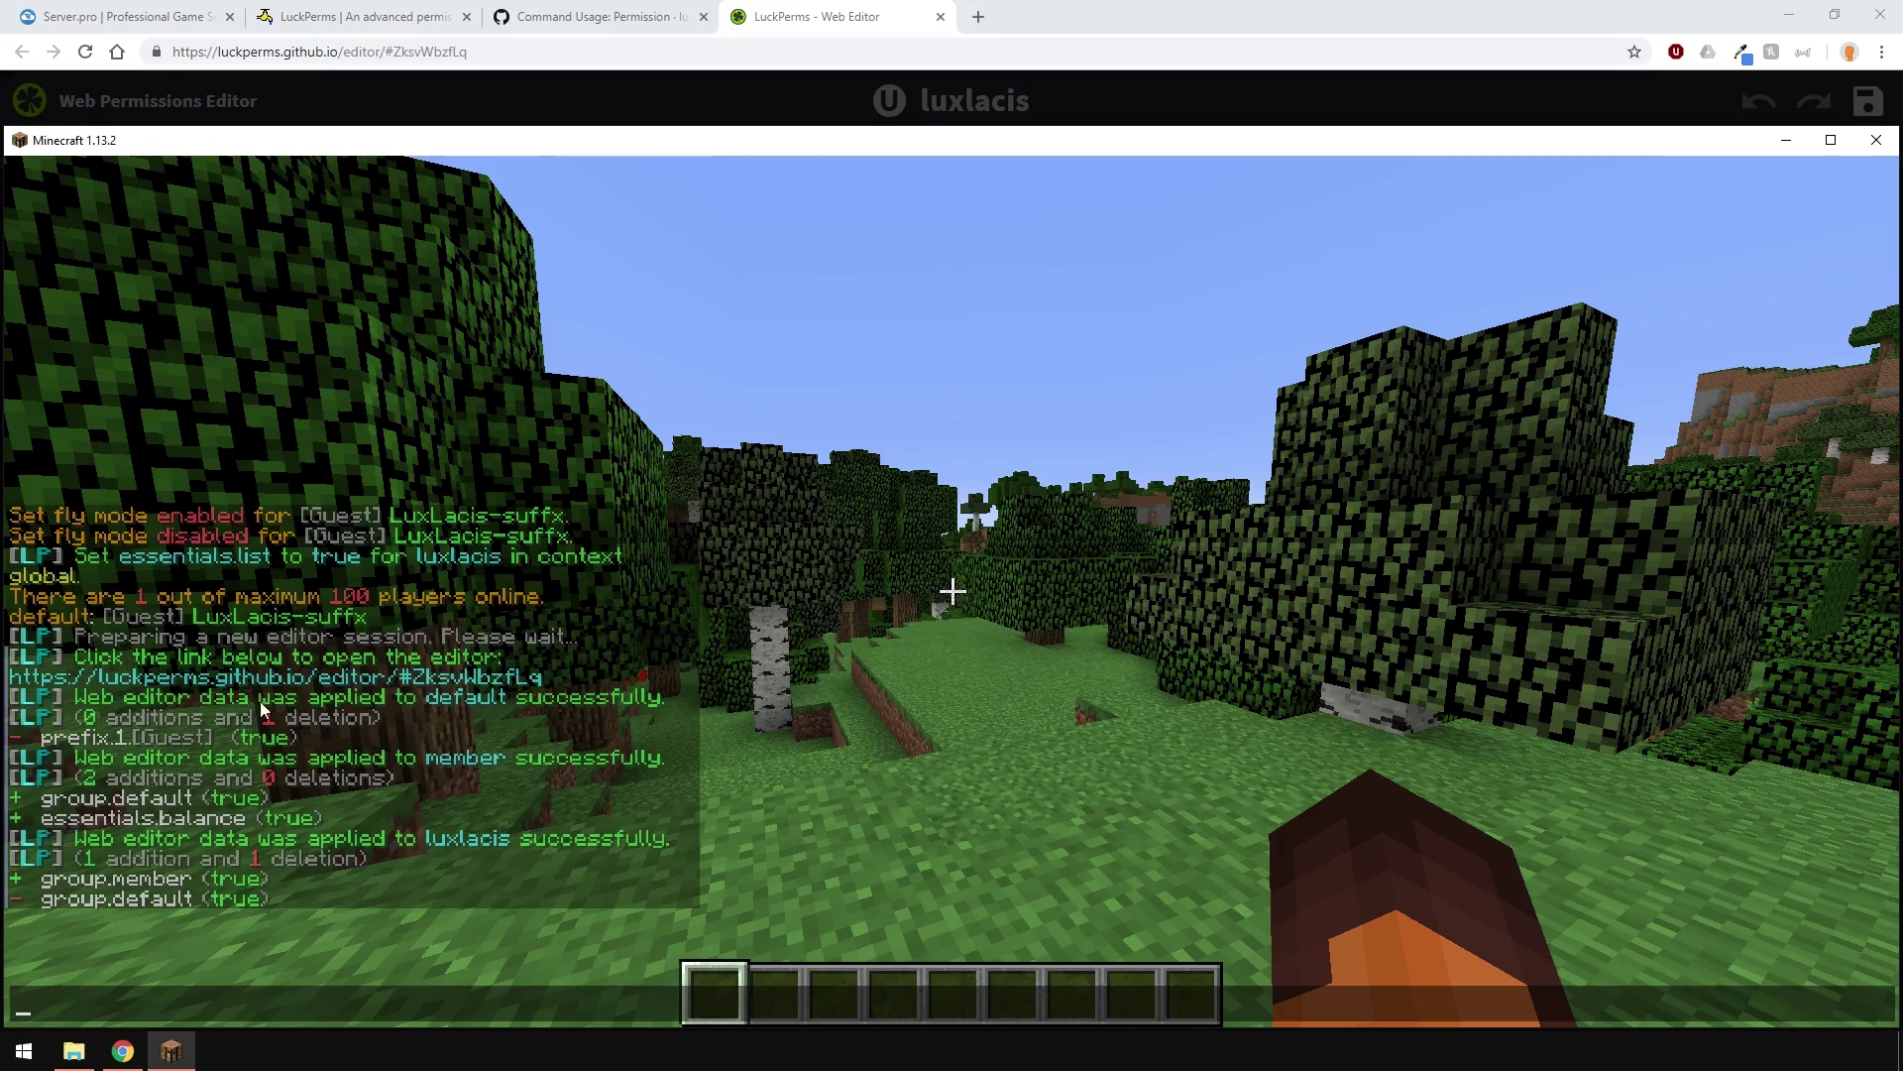
text(/balance)
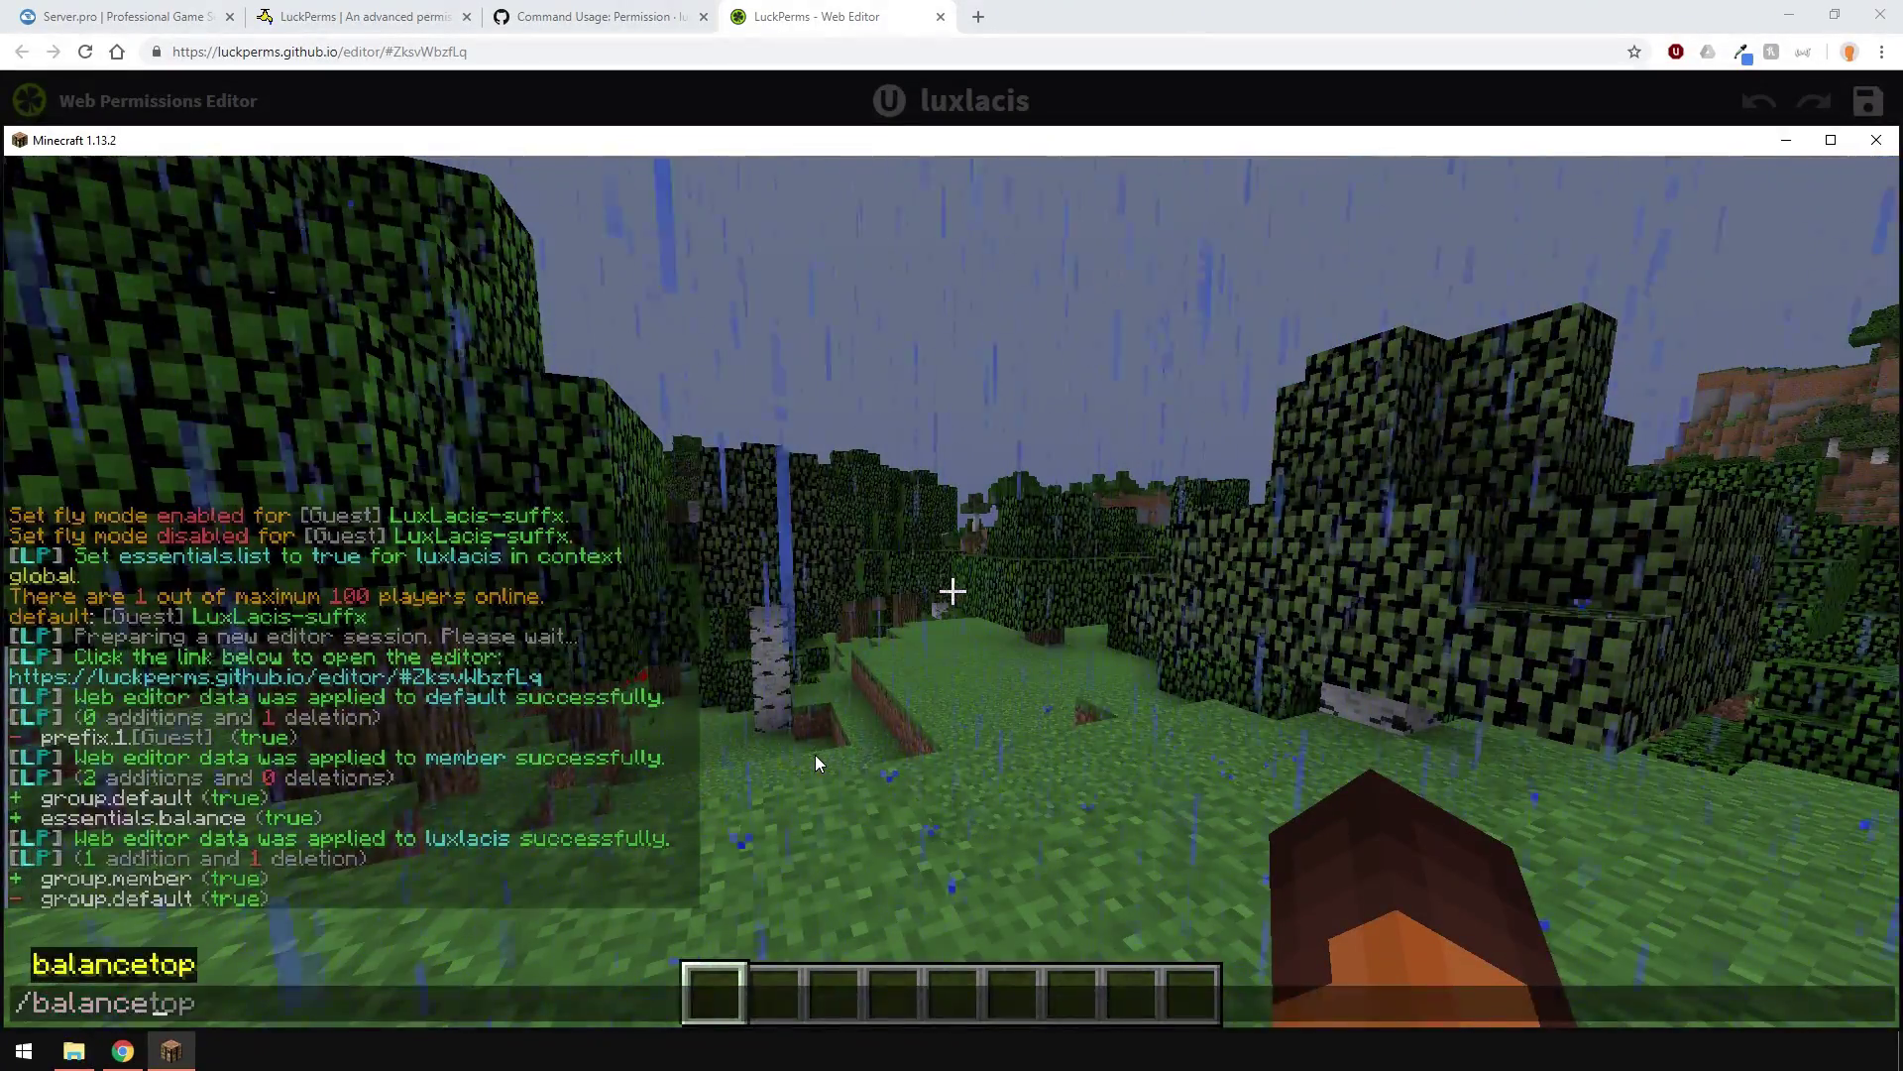
key(Return)
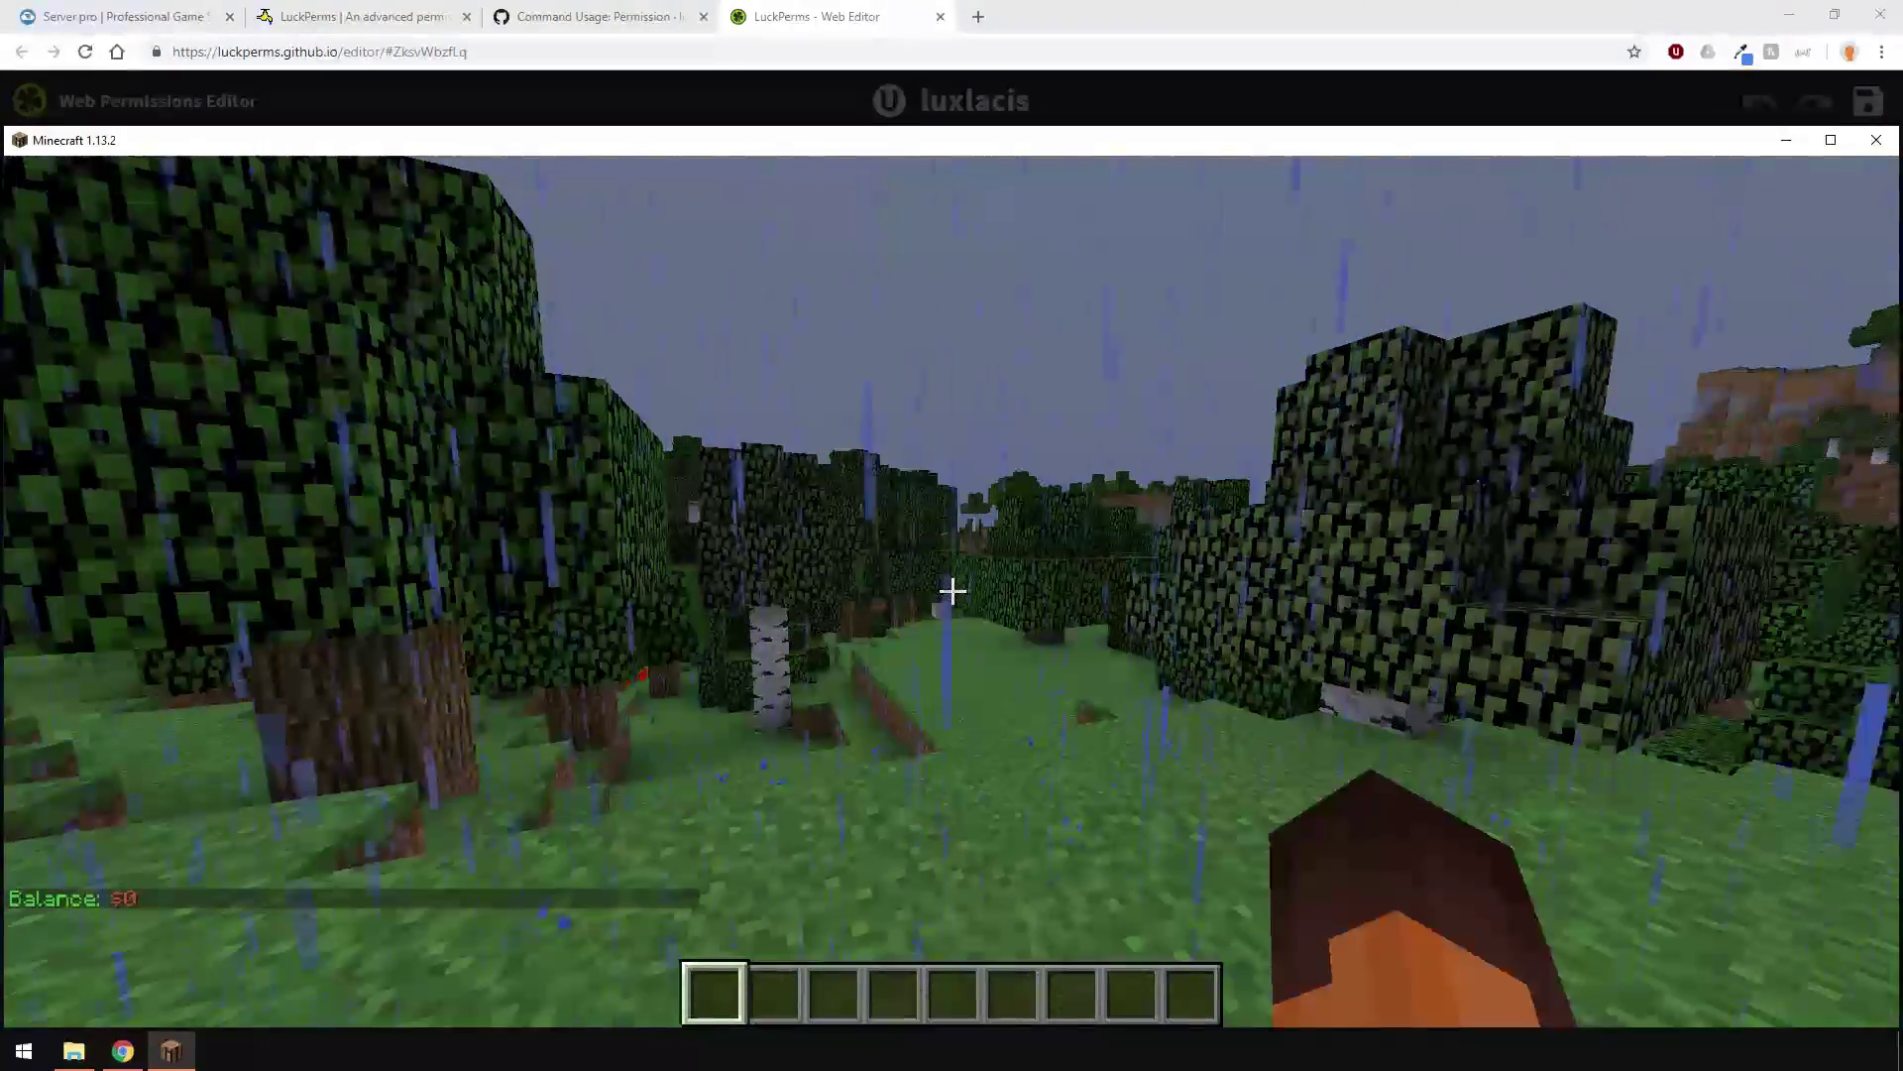
Test the inherited flight permission by toggling fly mode with /fly and flying up above the trees.
text(/fly)
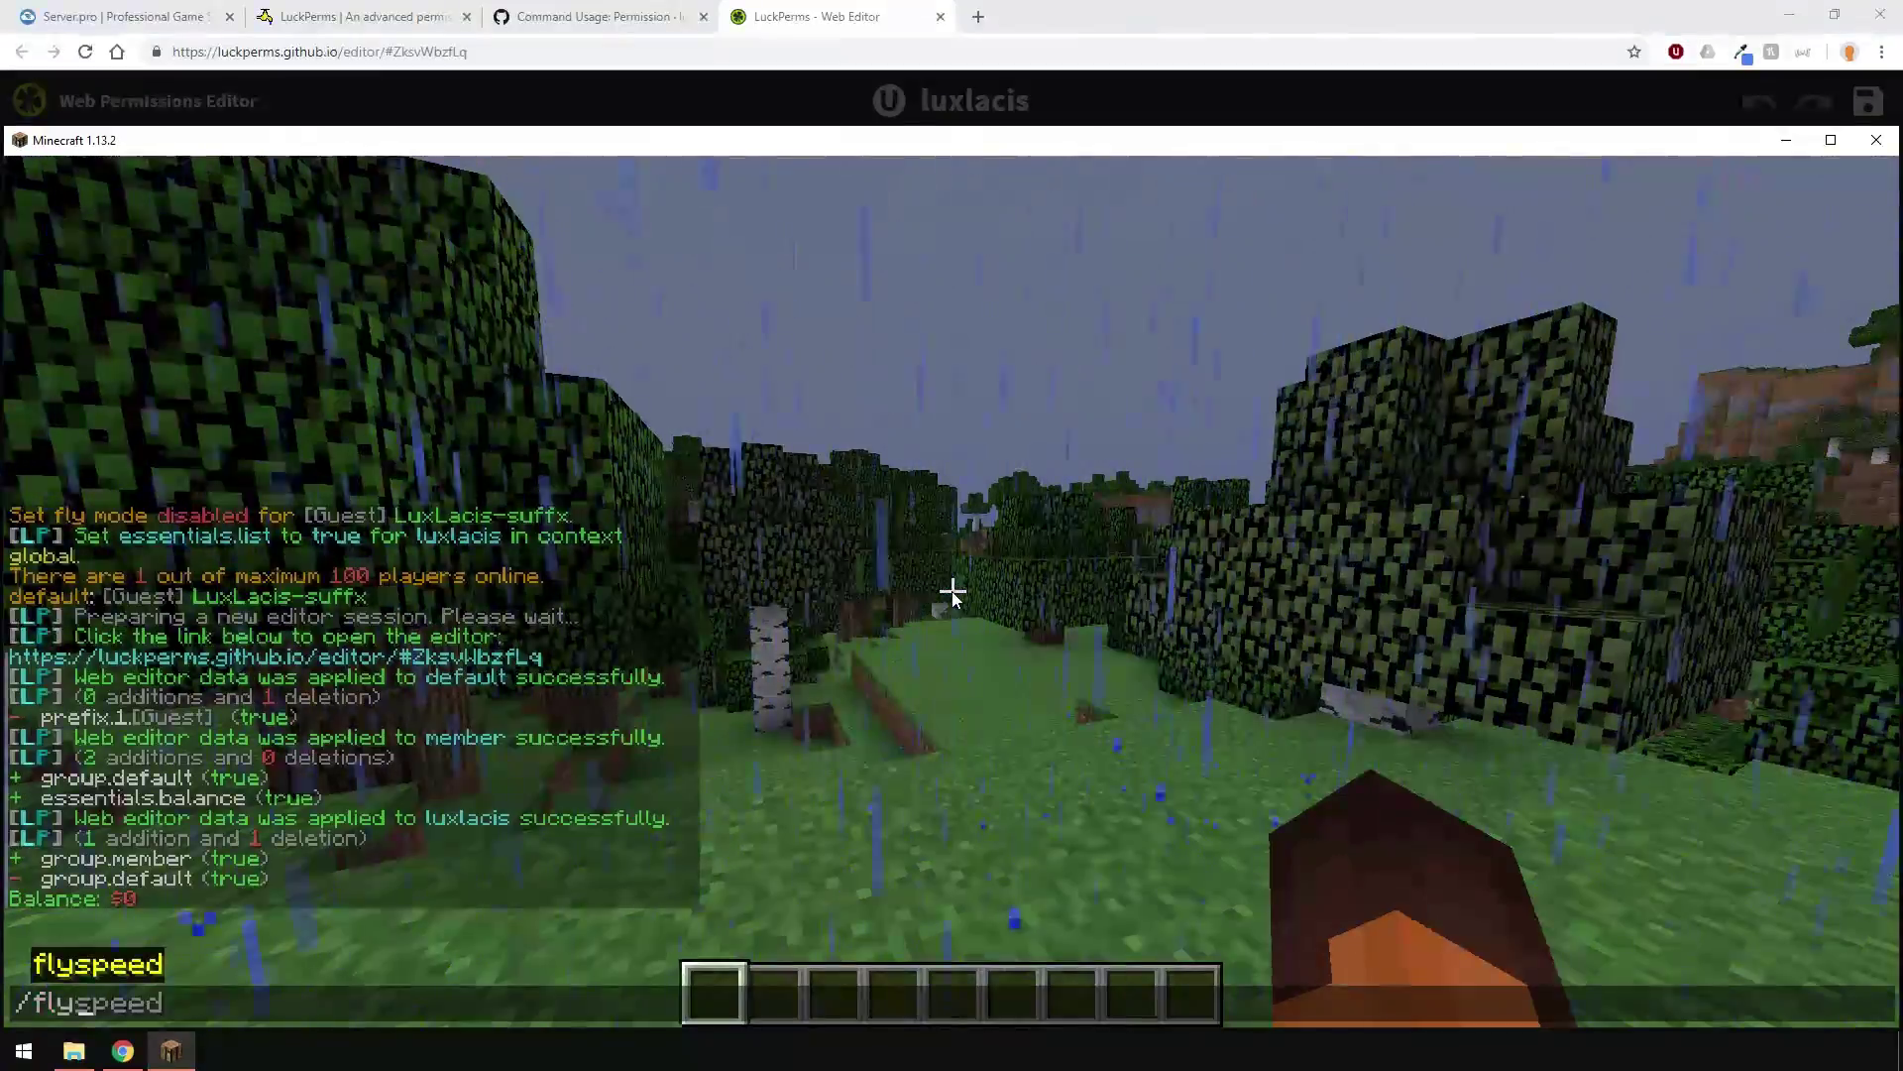
key(Return)
key(t)
key(Escape)
key(space)
key(space)
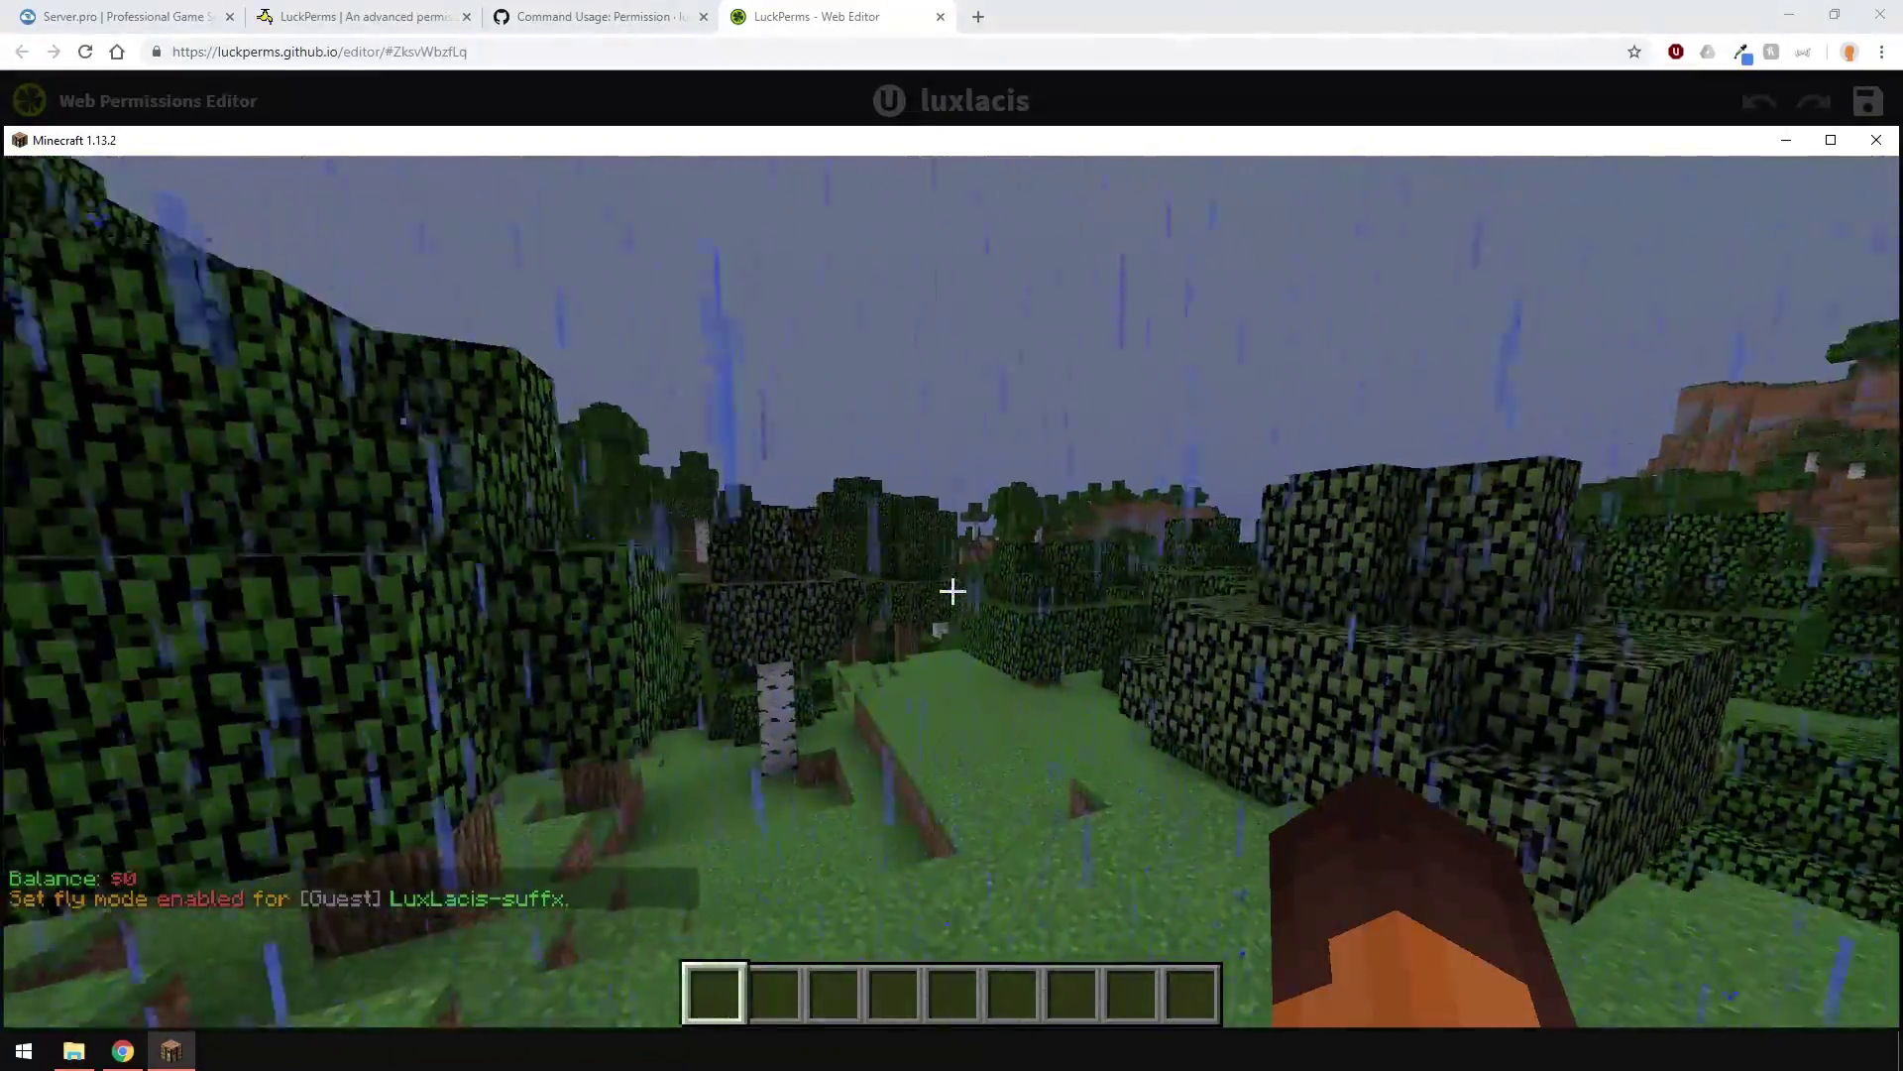
key(space)
Send the chat message "test" and view the flying character from the front-facing third-person perspective.
text(ttest)
key(Return)
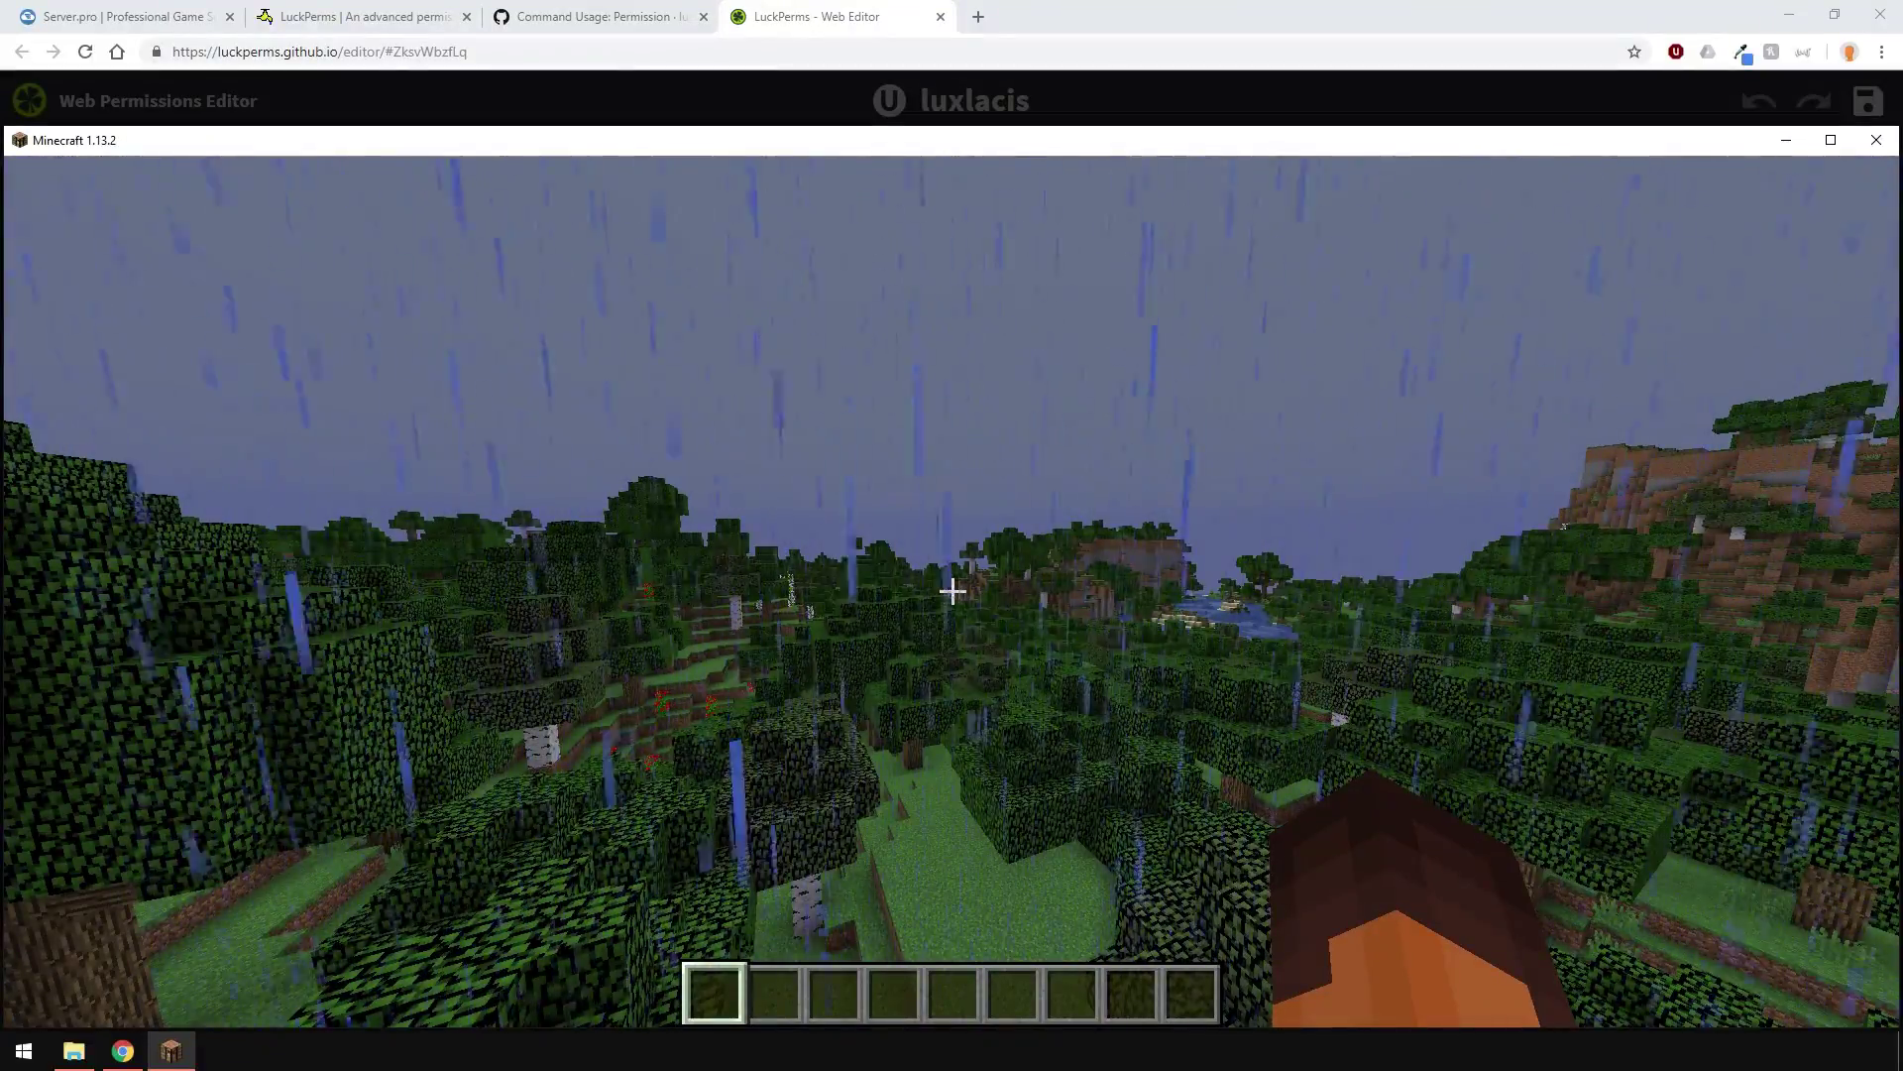
key(F5)
key(F5)
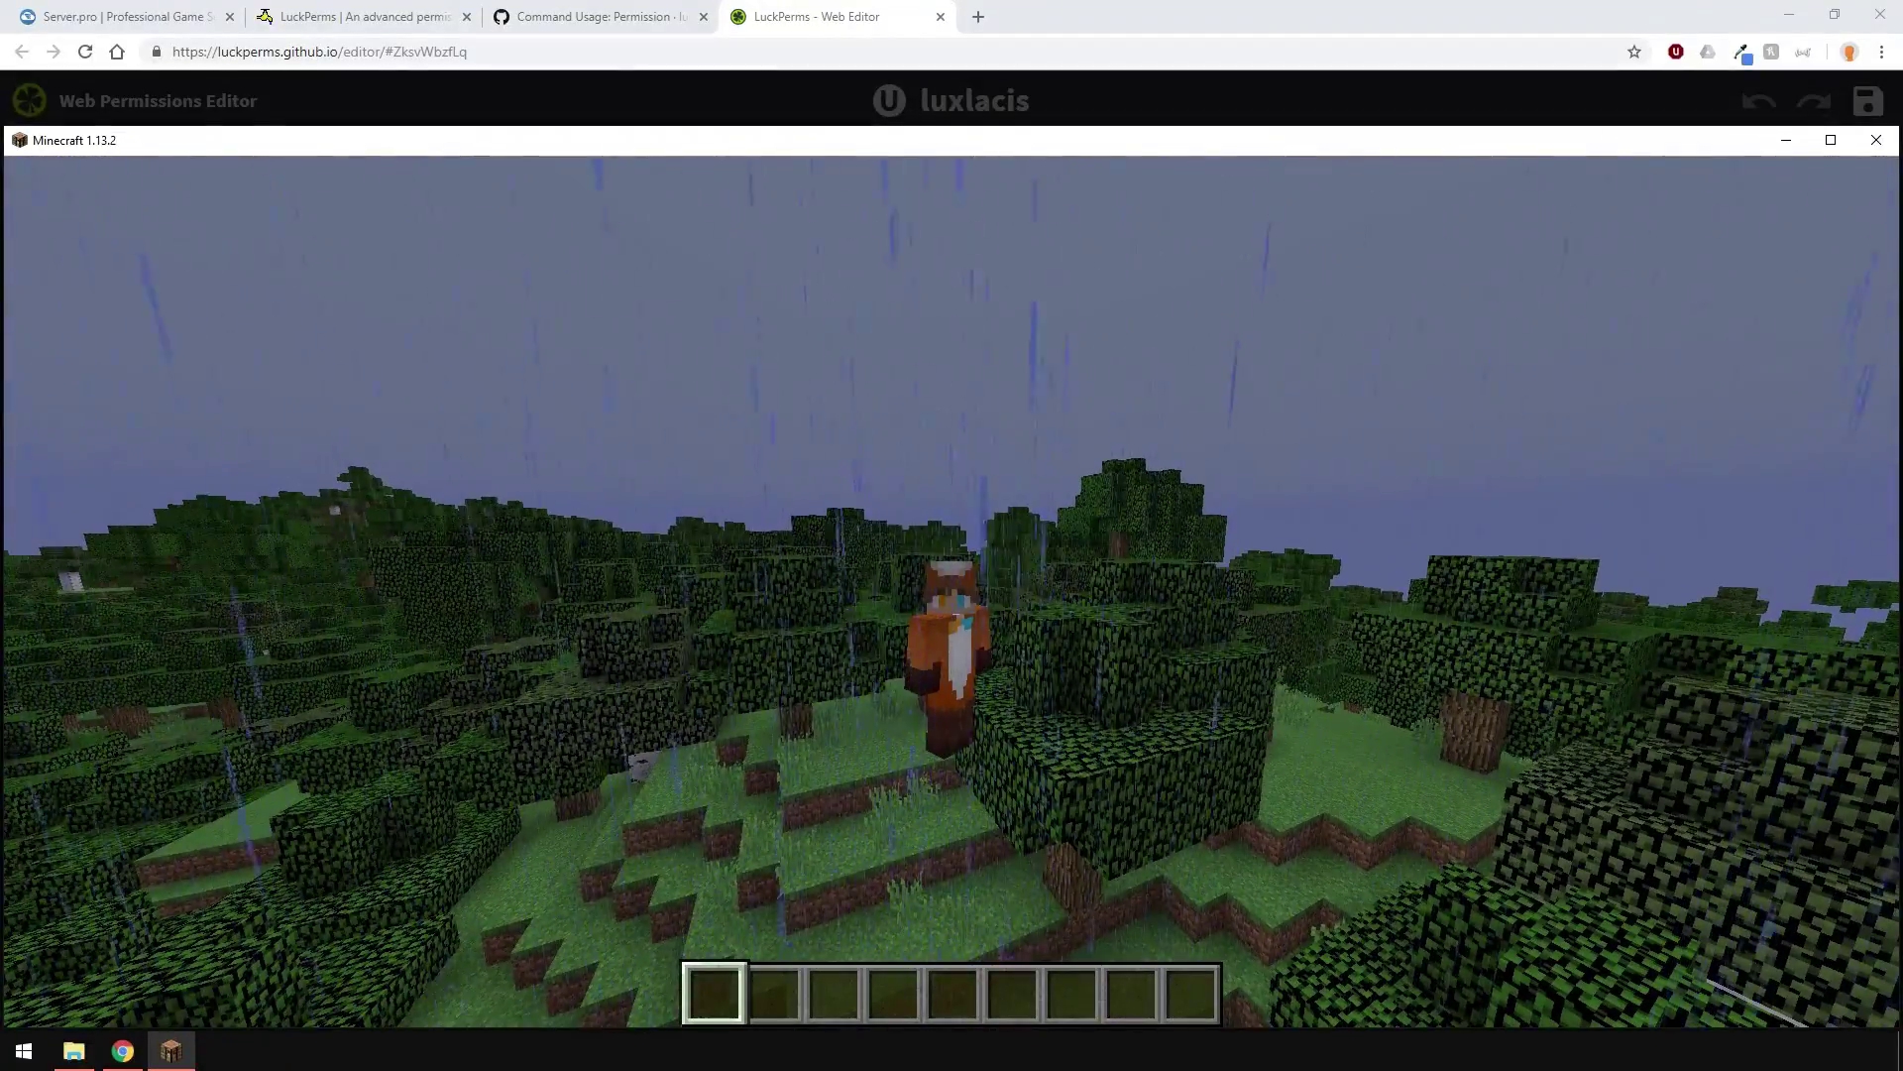